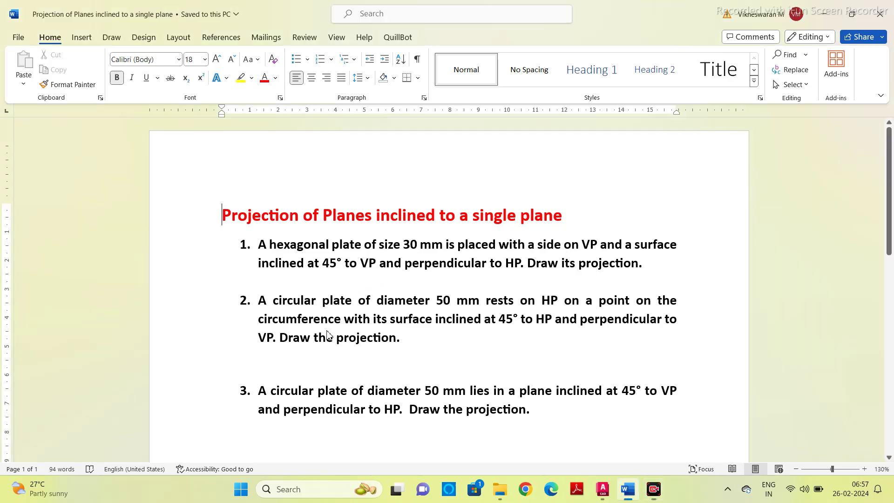
Colour the second problem (circular plate on HP) red in Word, then switch to AutoCAD
drag(259, 300, 410, 342)
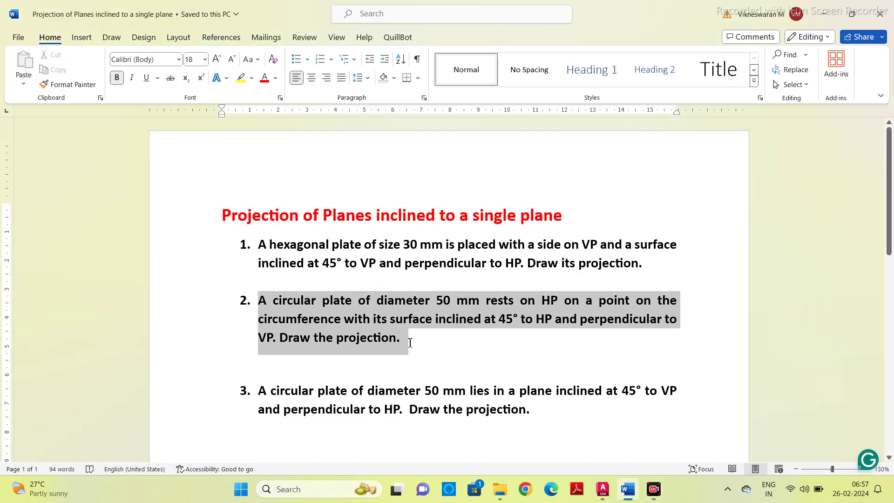
click(265, 79)
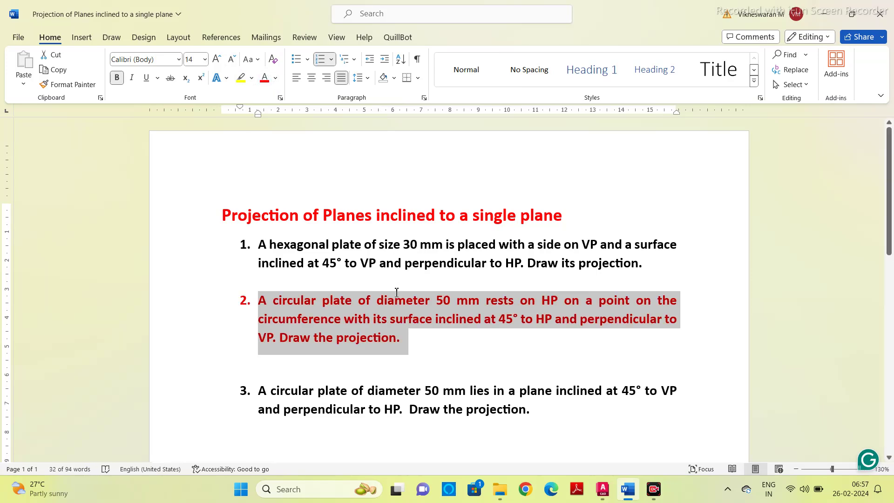
click(412, 339)
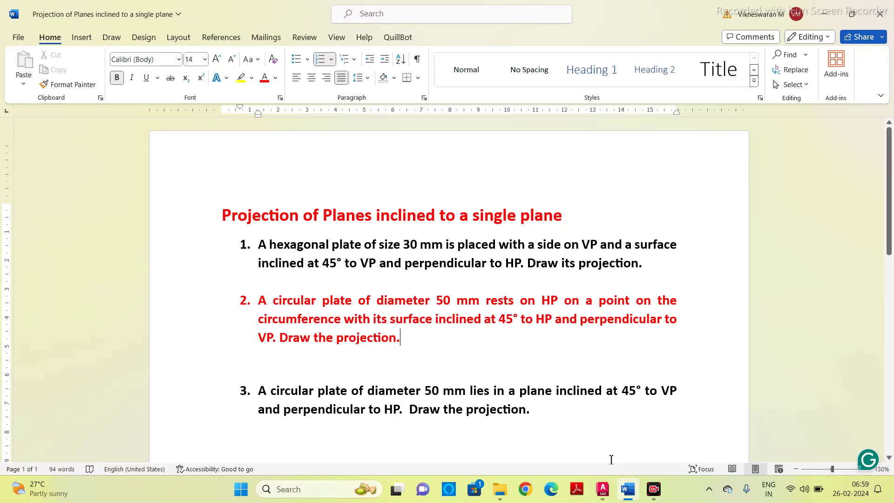
click(602, 488)
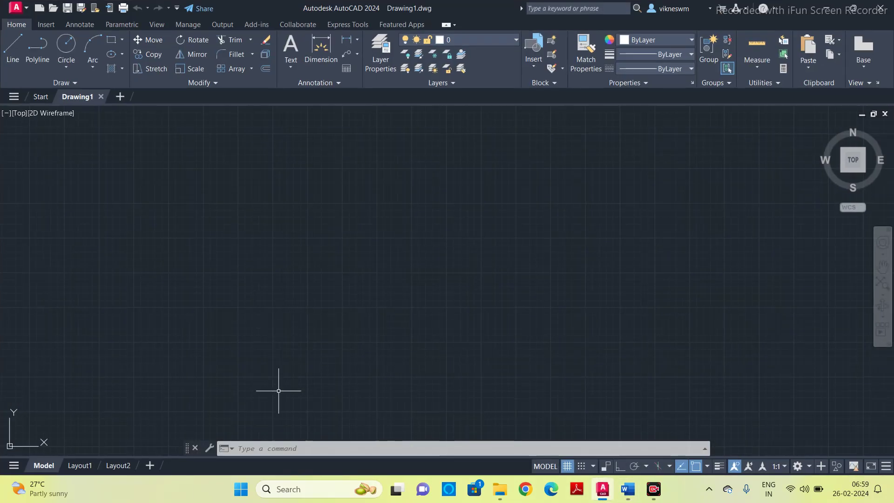
Set the drawing units to millimetres with the UNITS command
click(291, 449)
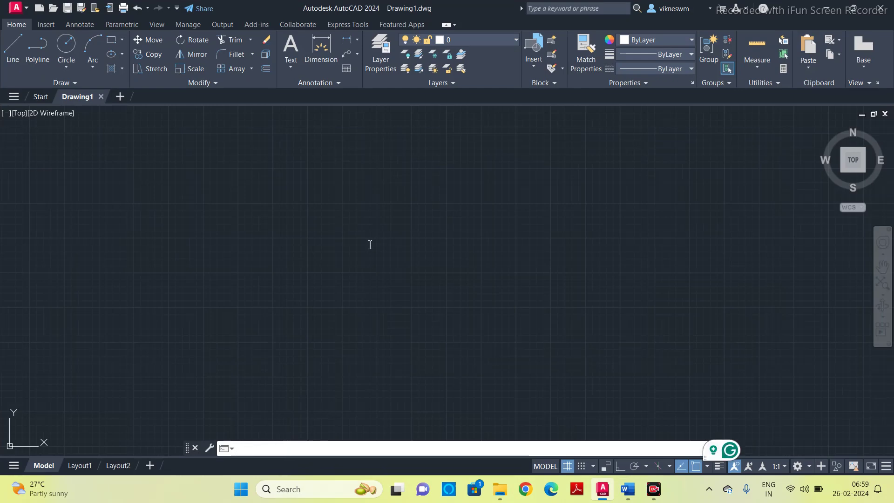
text(units)
key(Return)
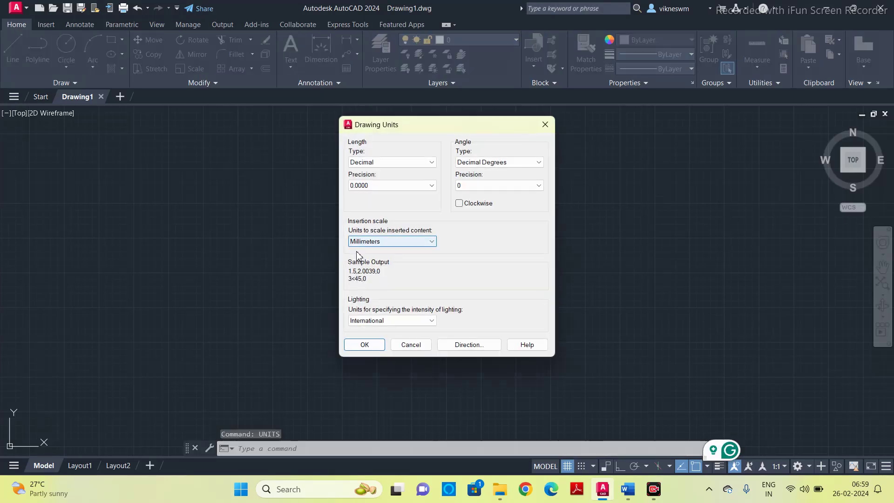
click(362, 345)
Accept the default 420 × 297 limits and zoom to show them all
text(limits)
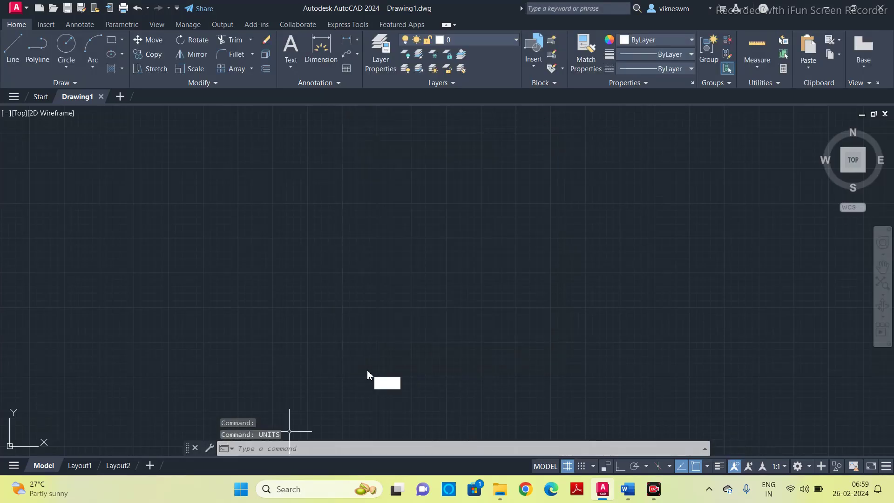
key(Return)
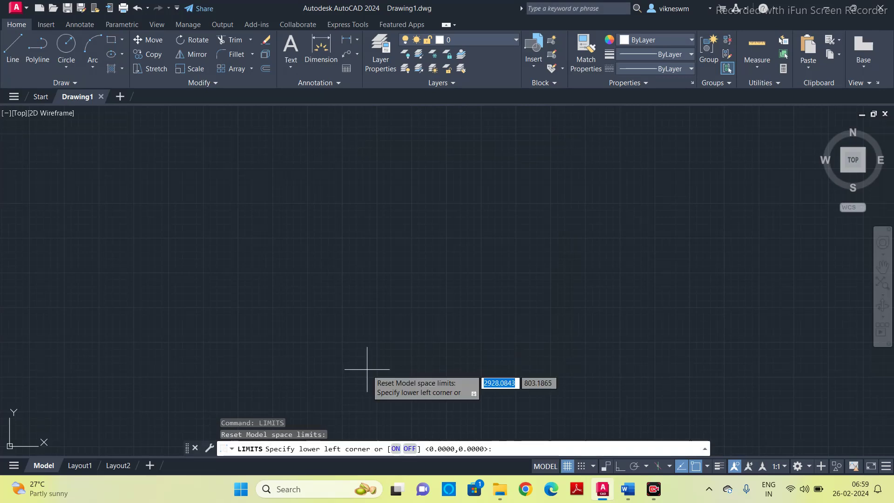
key(Return)
key(Return)
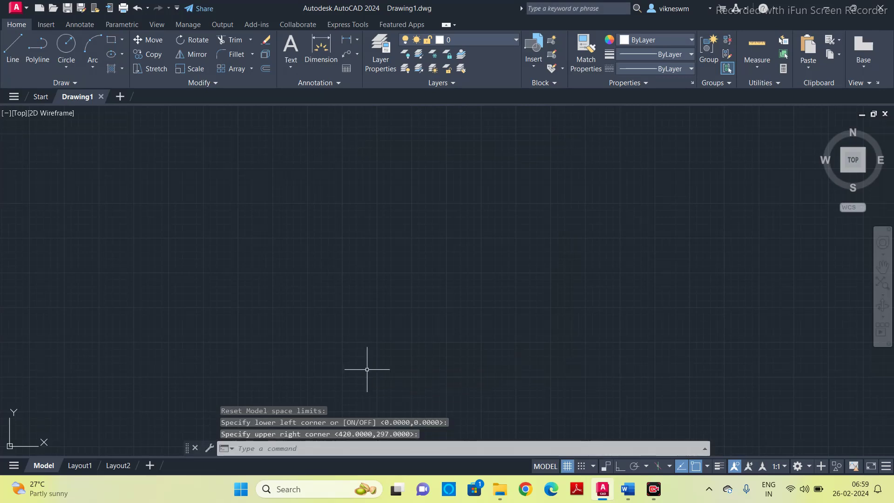
text(zoo)
key(Return)
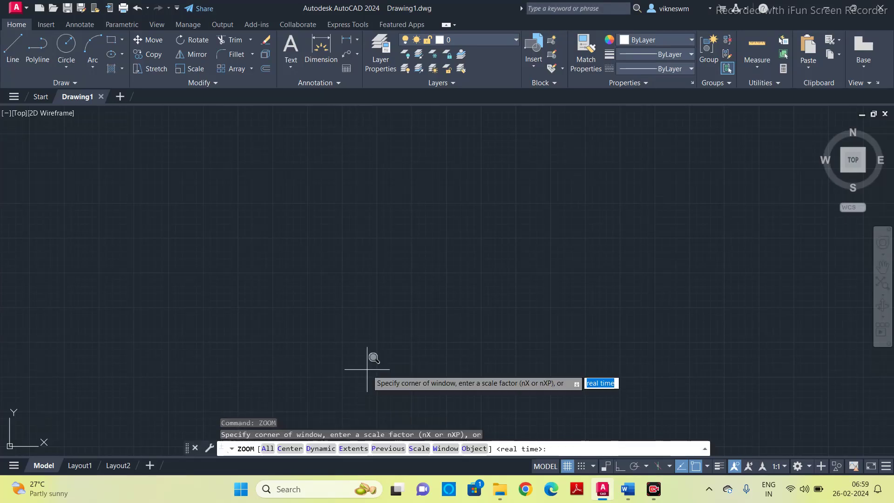
text(all)
key(Return)
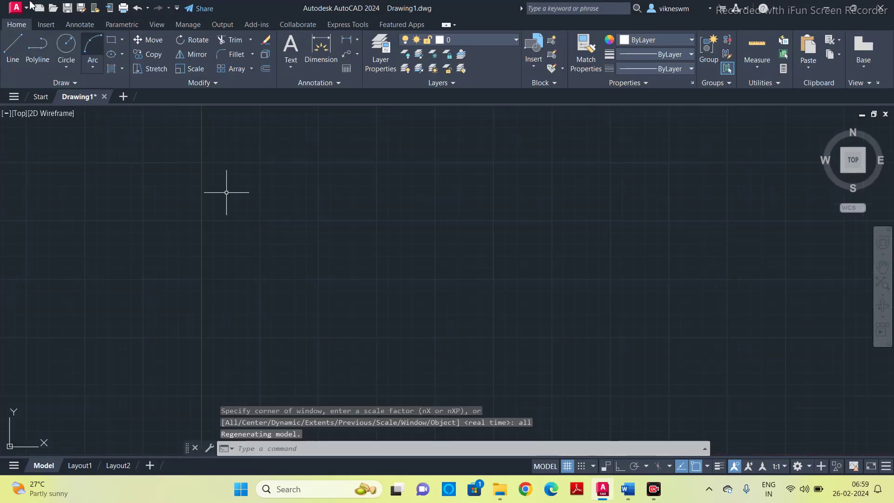
Draw a 300-long horizontal reference line with Ortho on
click(12, 47)
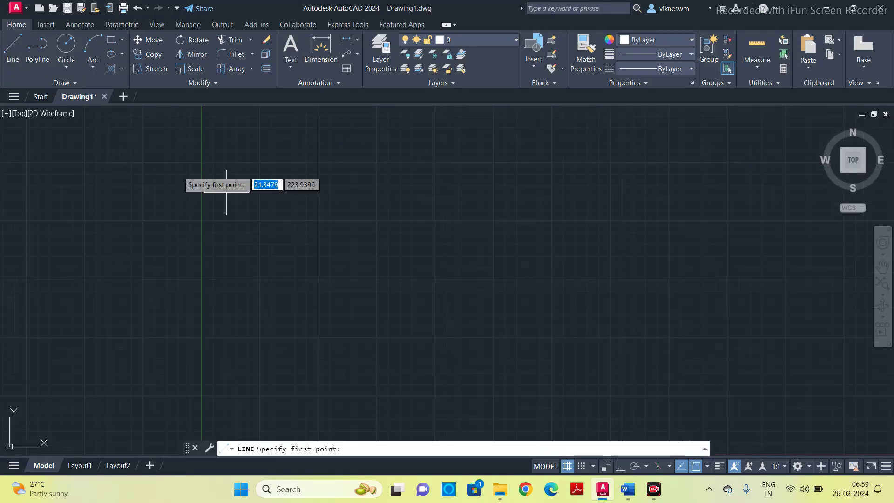
click(281, 292)
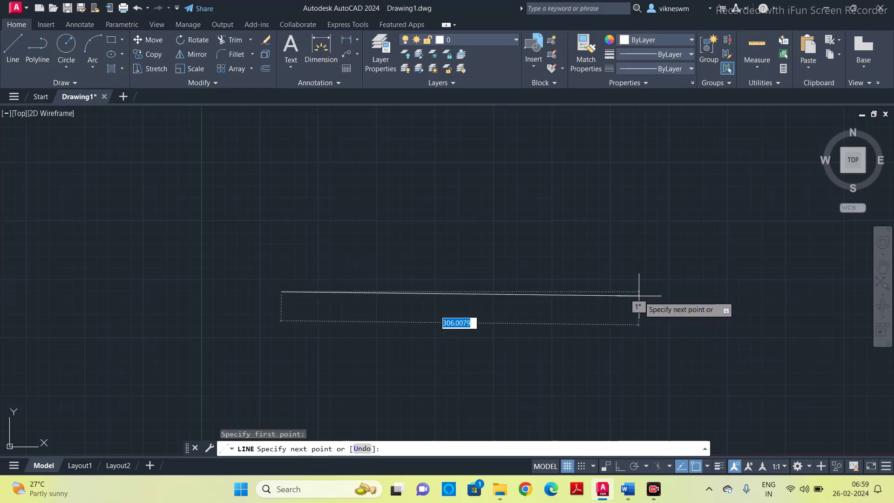
key(F8)
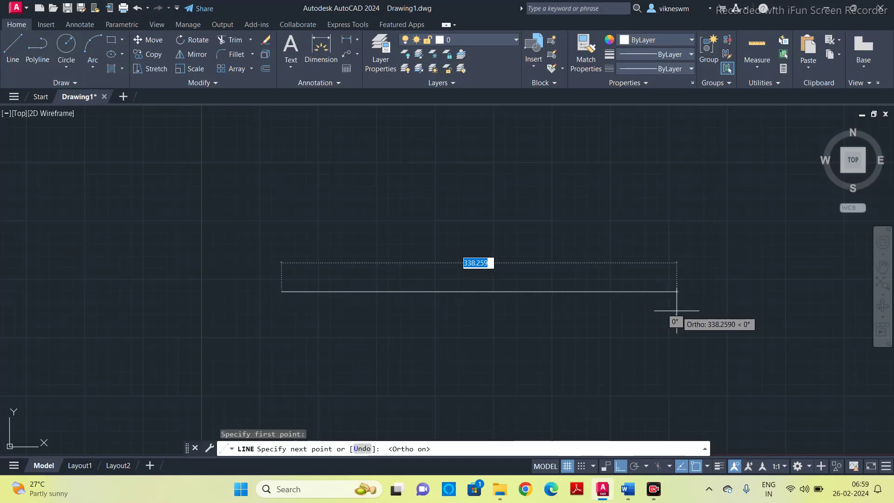
text(300)
key(Return)
key(Escape)
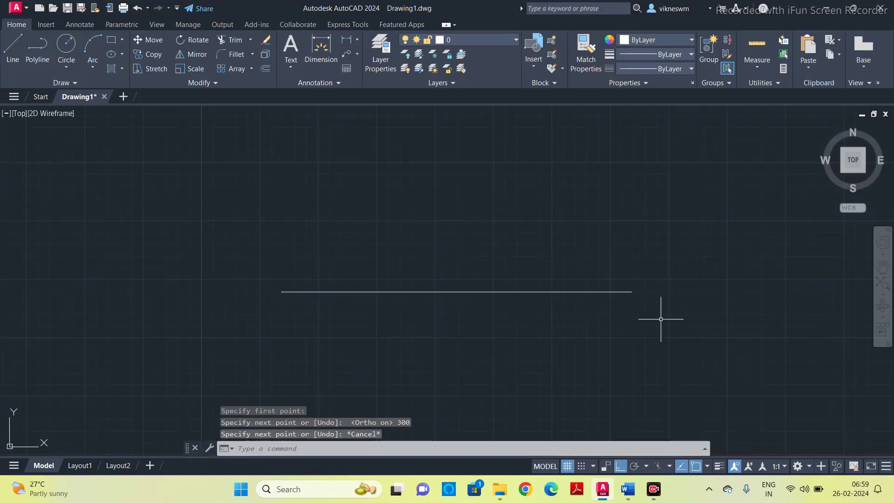
Begin single-line text at the reference line's left end
click(371, 451)
text(TEXT)
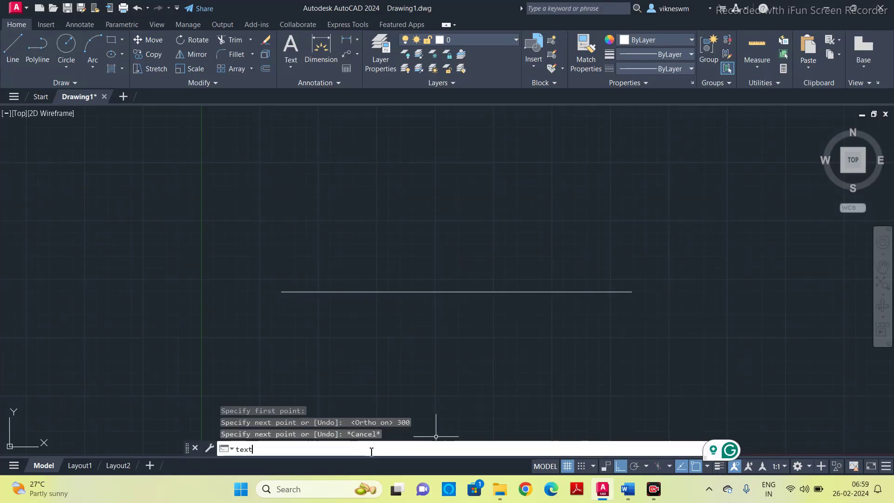
key(Return)
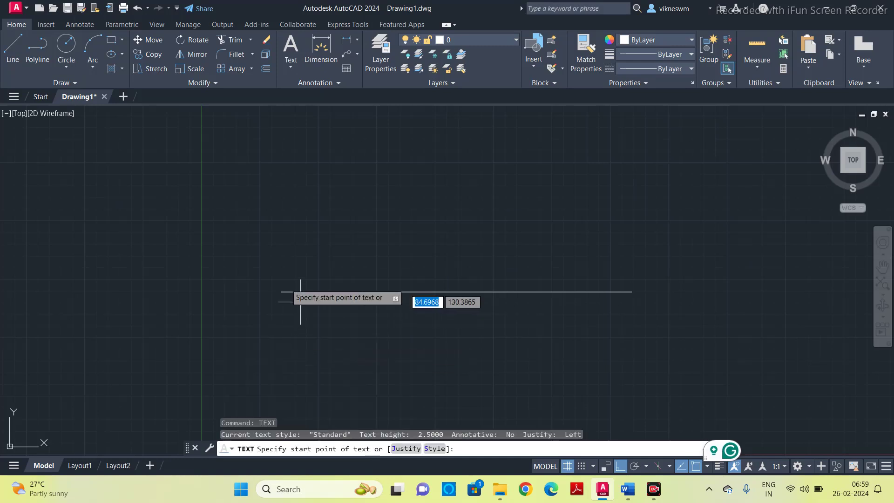
click(280, 300)
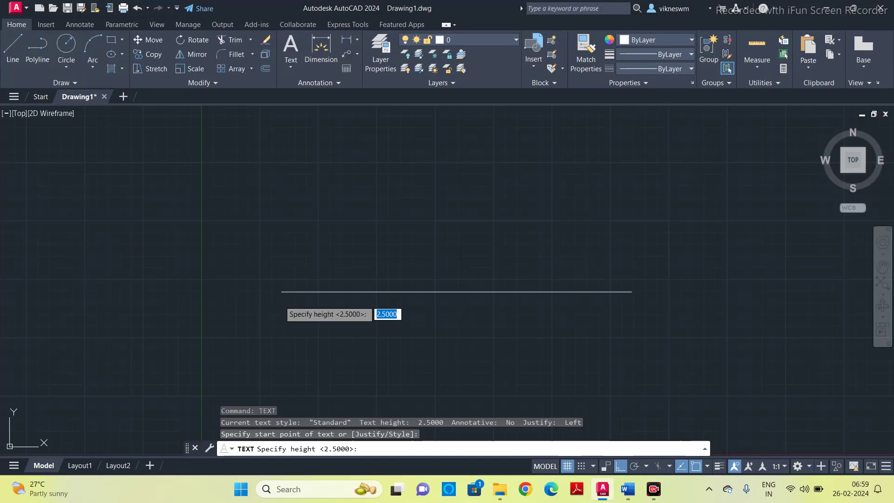
key(Return)
key(Return)
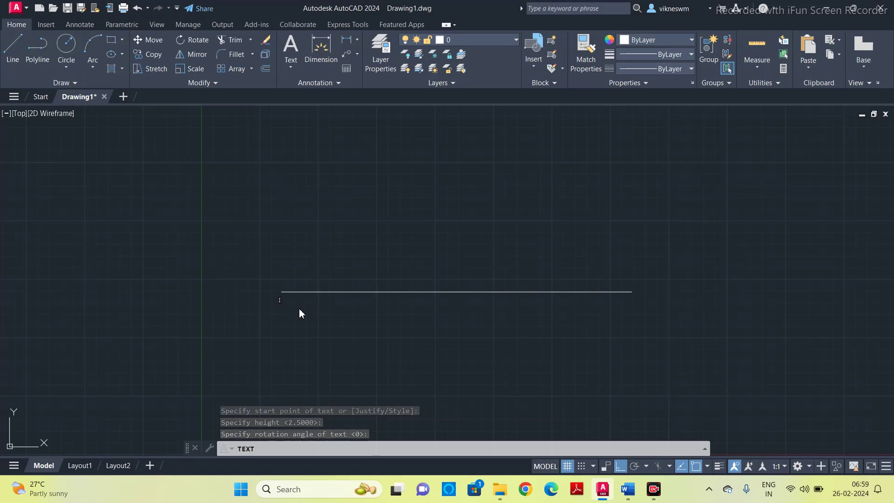
scroll(299, 308, up, 2)
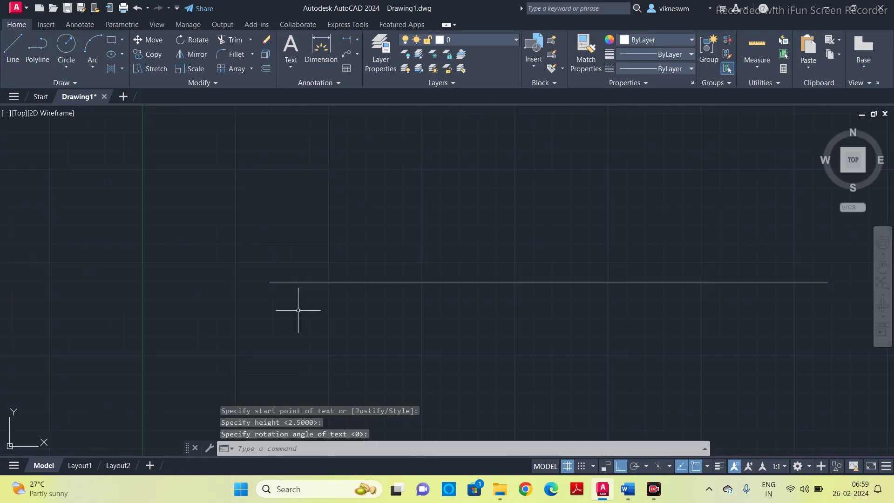
Restart TEXT at the left end with height 5 and rotation 0 for the X label
click(257, 450)
text(TEXT)
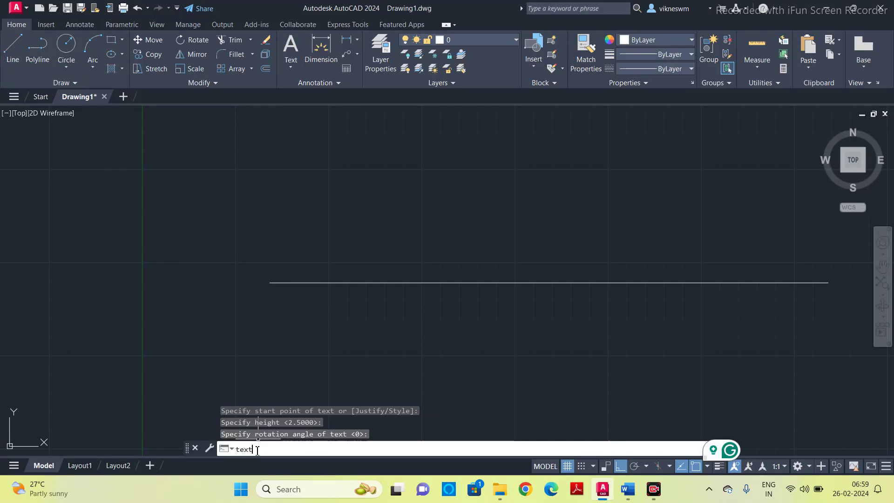
key(Return)
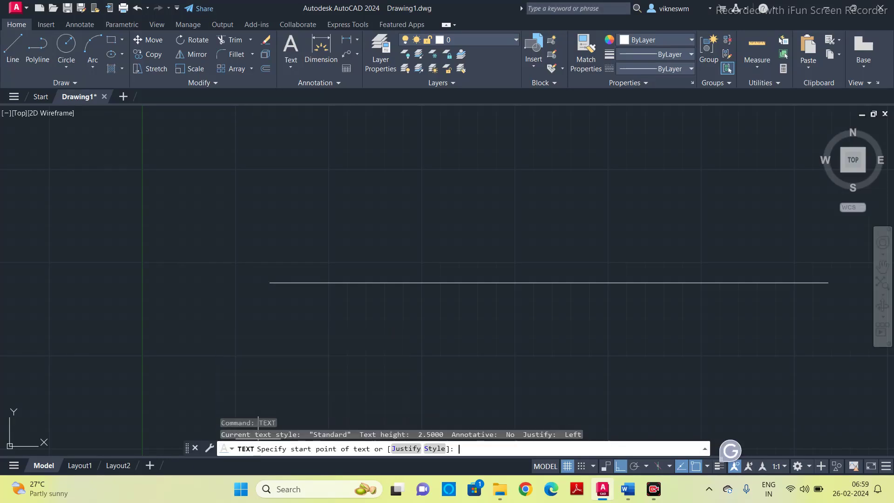
click(269, 292)
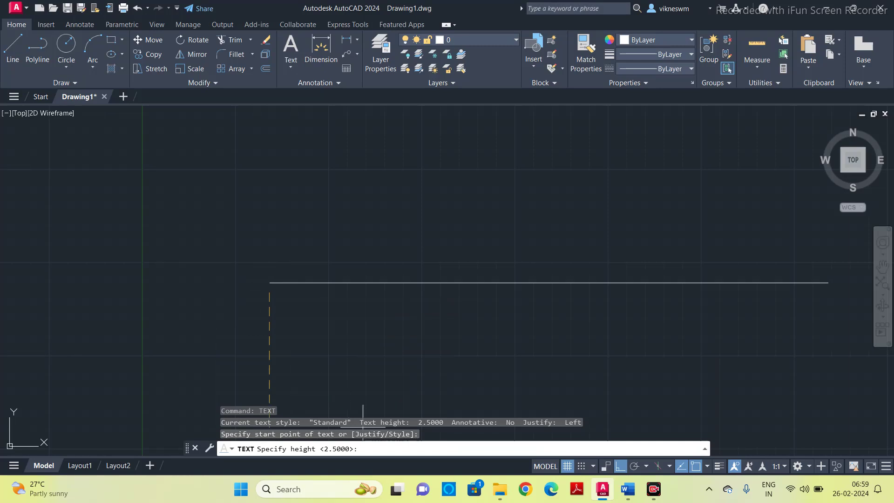
text(5)
key(Return)
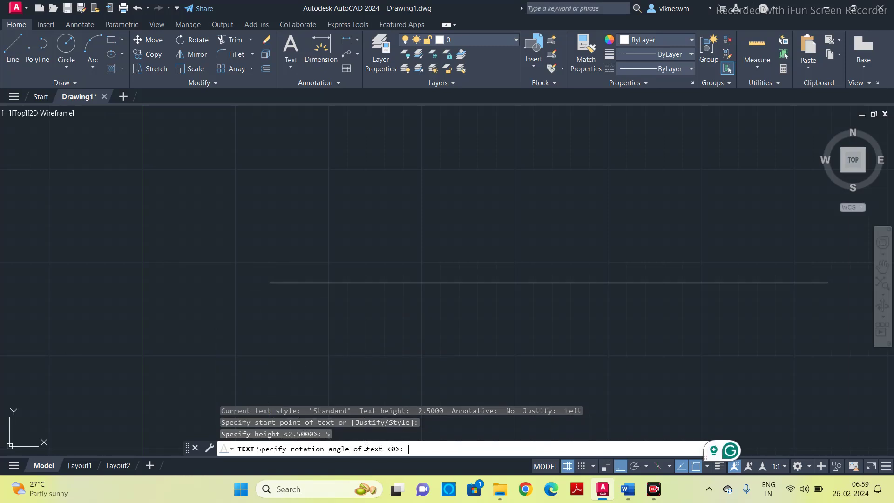
key(Return)
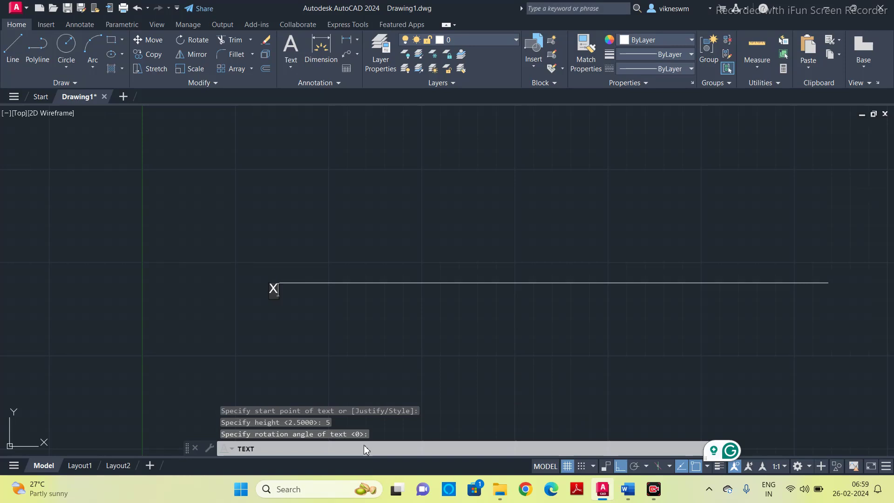
Add the Y label at the right end, VP above and HP below the line
click(831, 292)
text(Y)
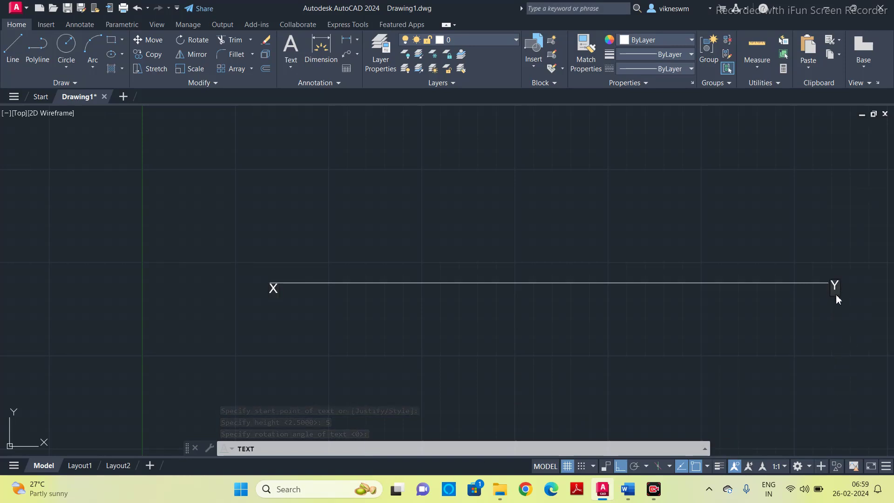
click(288, 264)
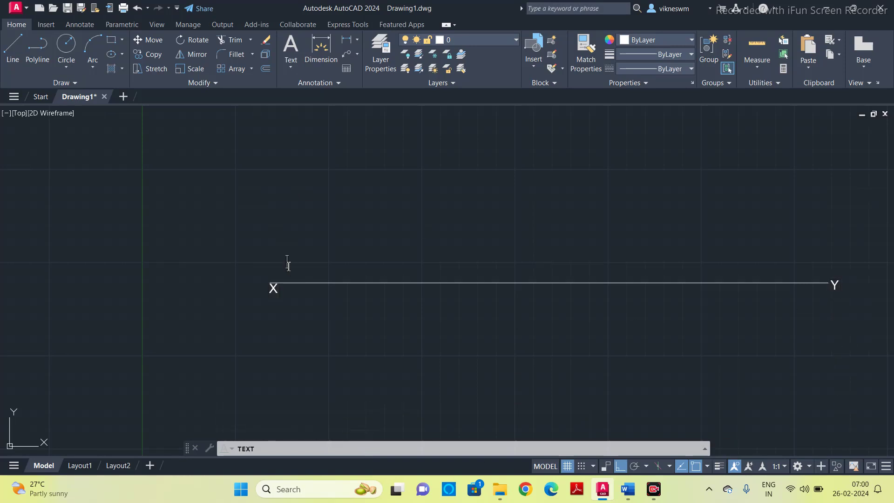
text(VP)
click(293, 293)
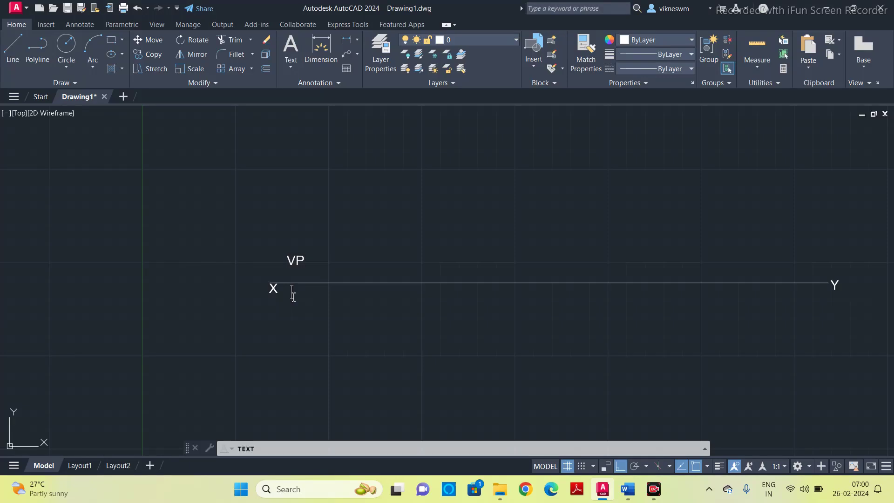
text(HP)
click(343, 313)
key(Escape)
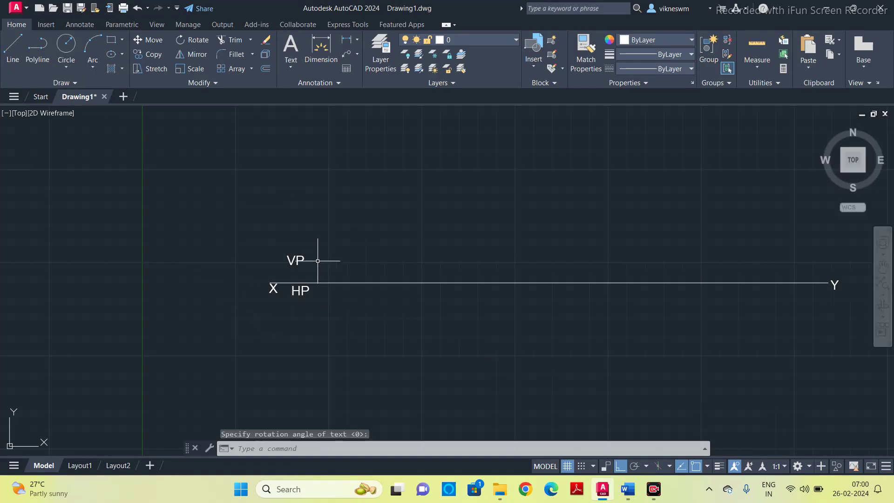
mouse_move(564, 369)
middle_down()
mouse_move(523, 349)
mouse_move(476, 343)
middle_up()
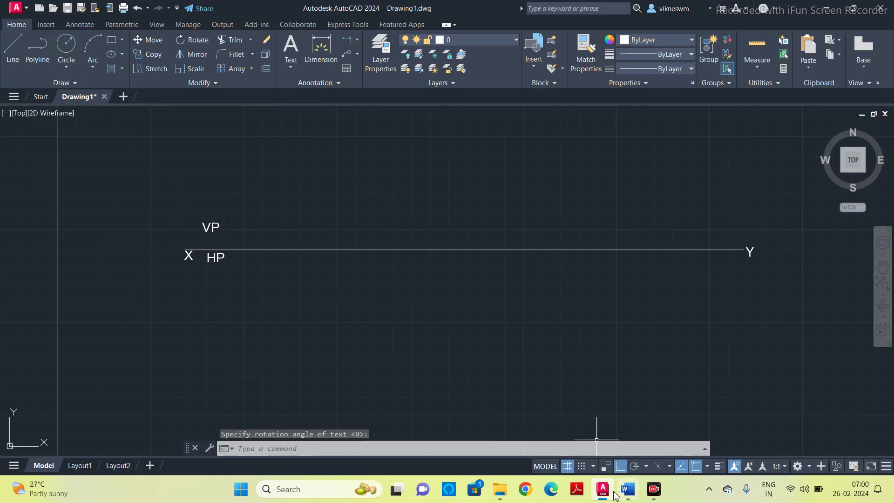
Review the red circular-plate problem in Word, then return to AutoCAD
click(627, 495)
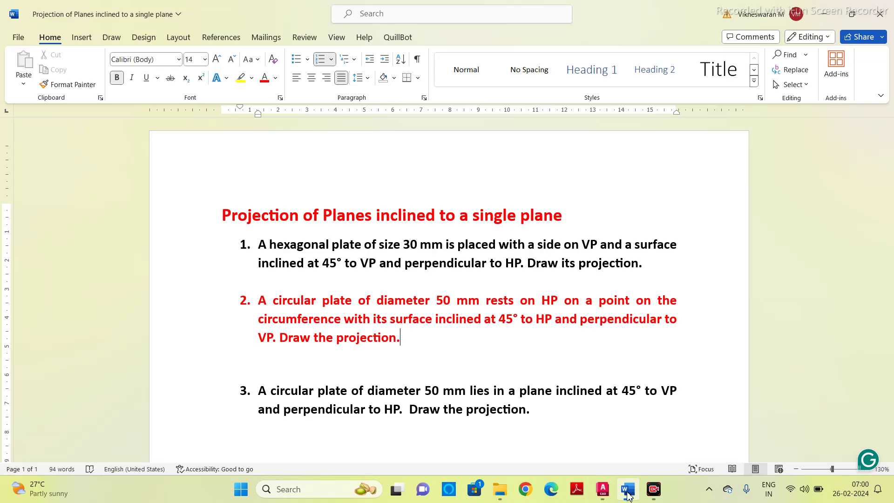
click(627, 495)
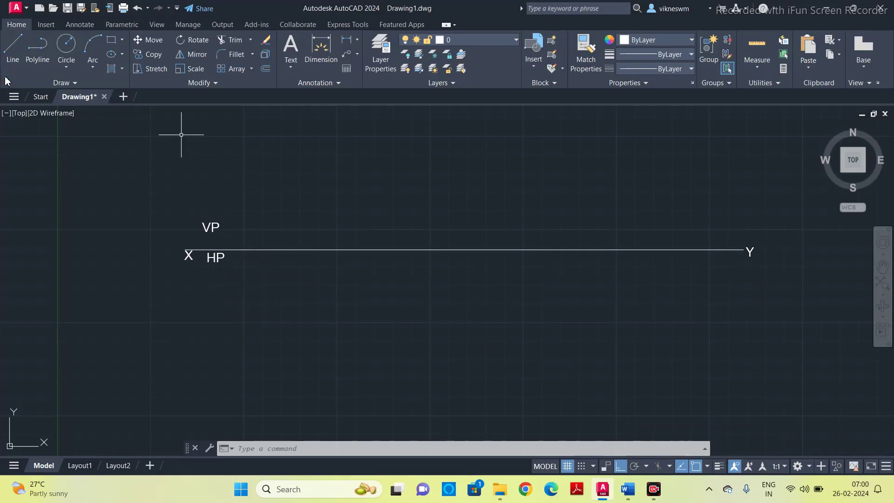
Draw a radius 25 circle centred below the X–Y line for the plate's top view
click(66, 46)
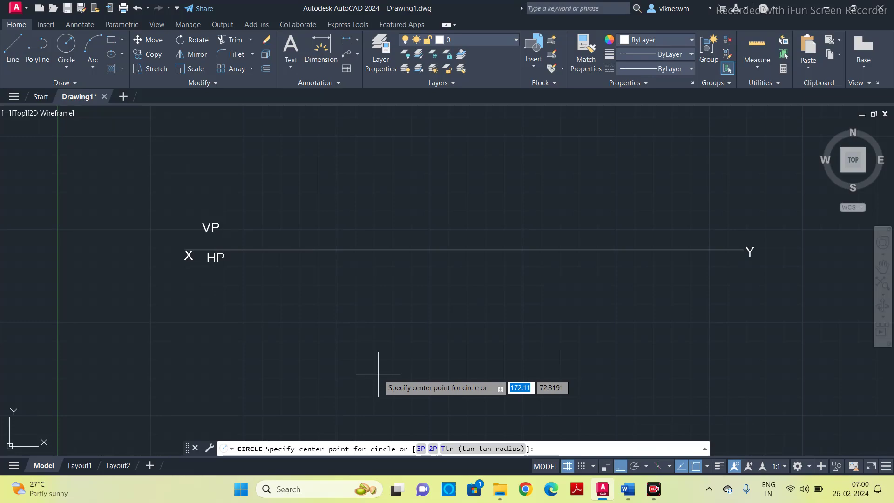
click(629, 492)
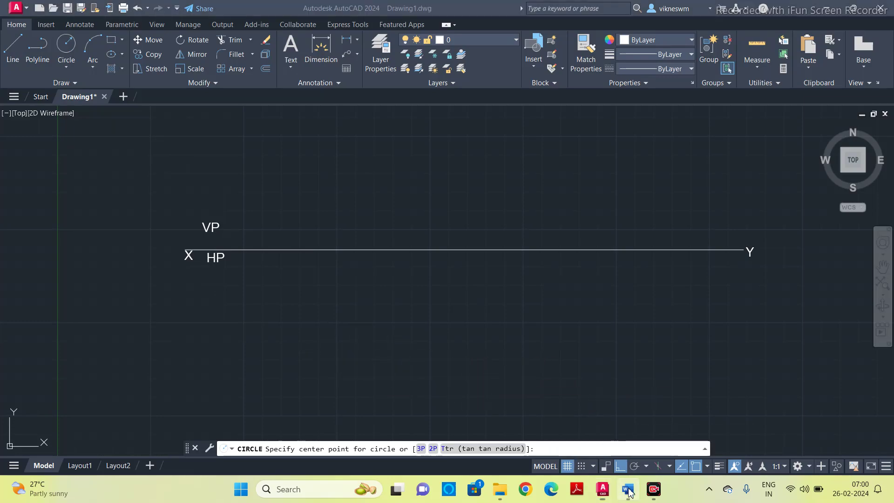
click(628, 492)
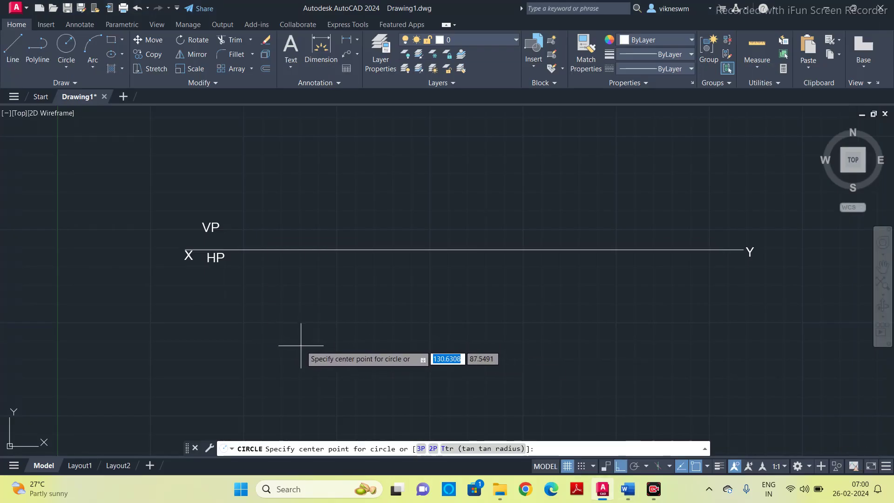
click(302, 342)
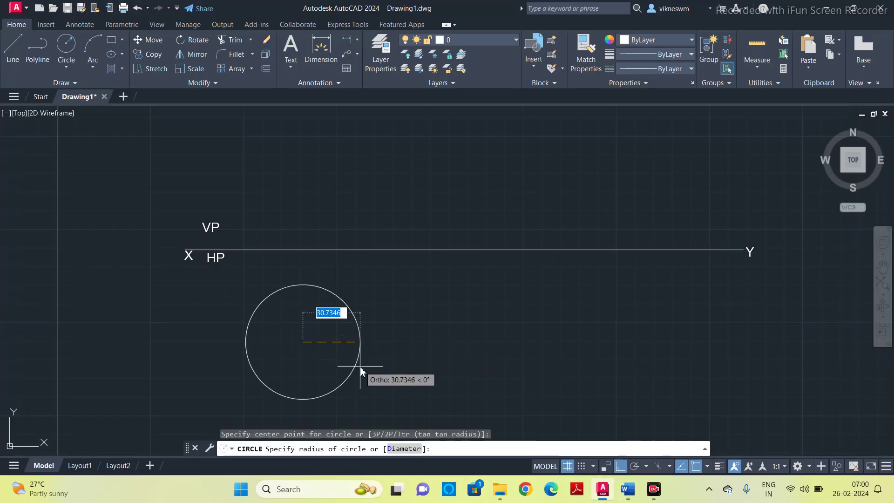
text(25)
key(Return)
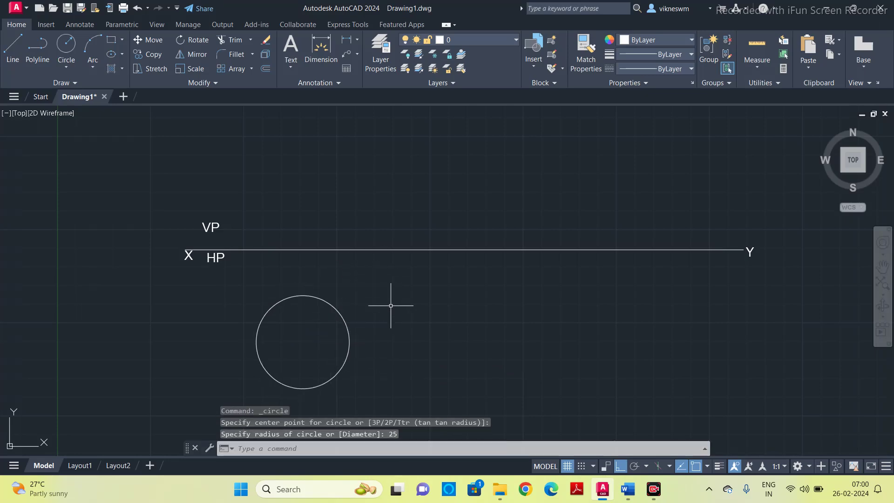
middle_drag(391, 306, 420, 290)
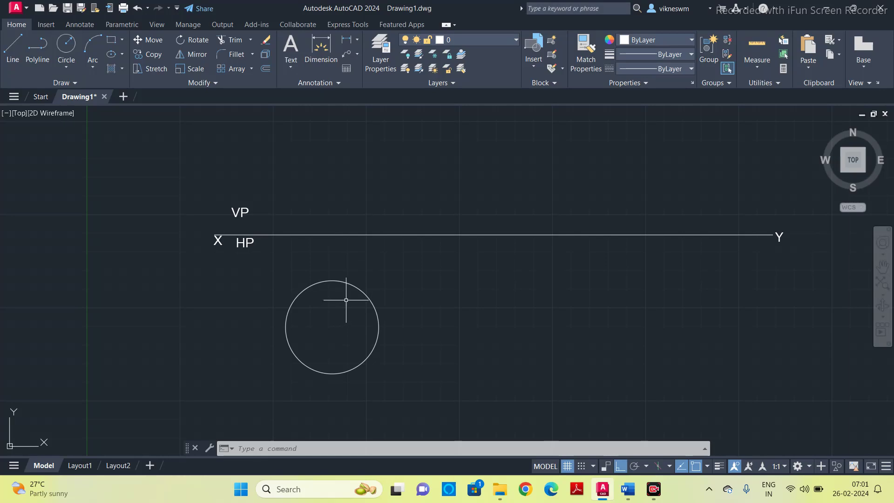
click(14, 51)
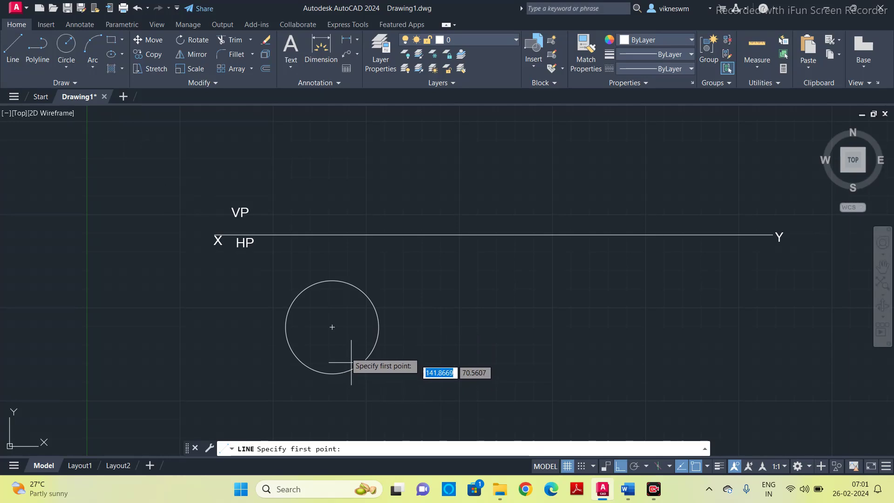
Draw a vertical radius from the circle's centre to its top quadrant
click(332, 326)
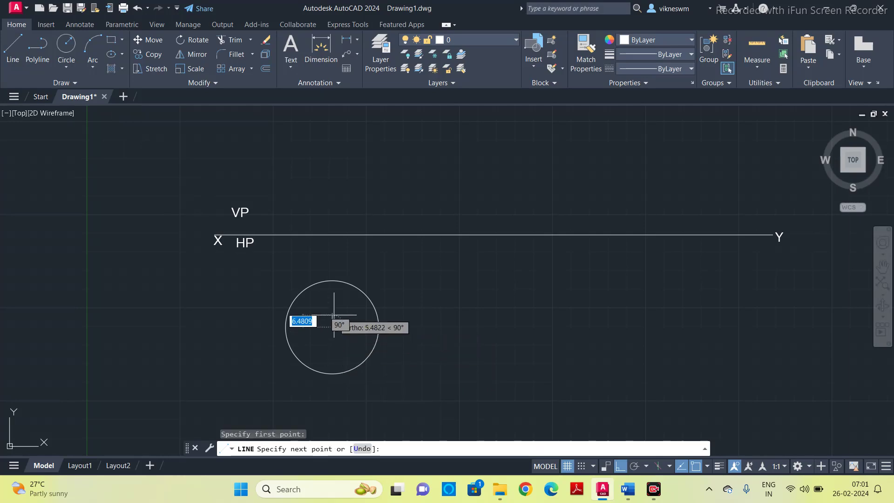
click(332, 280)
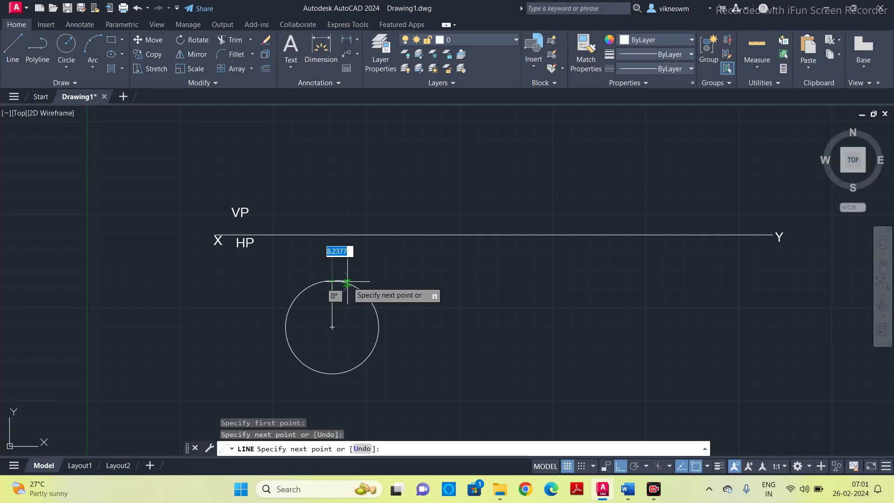
key(Escape)
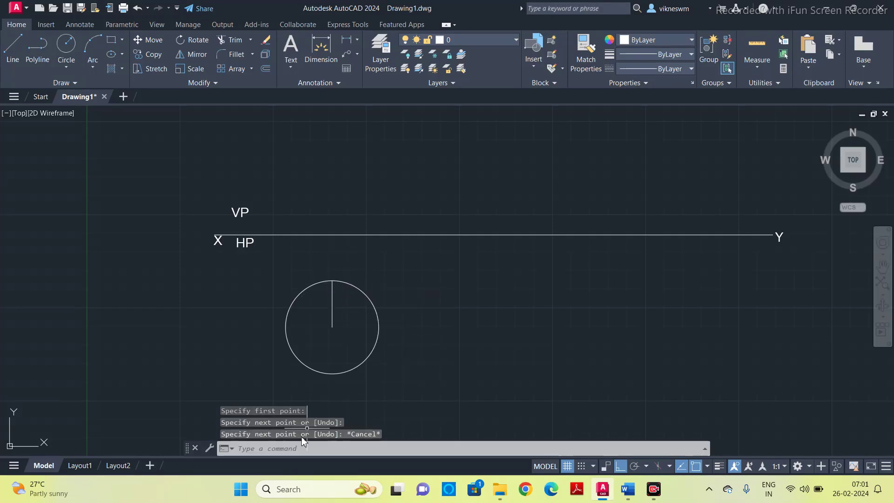
Polar-array the radius into 8 lines about the circle's centre
text(array)
key(Return)
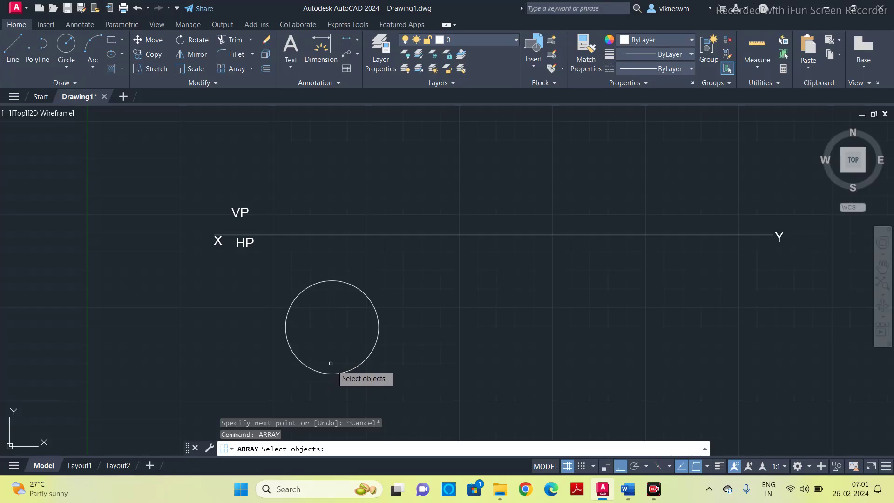
click(334, 303)
key(Return)
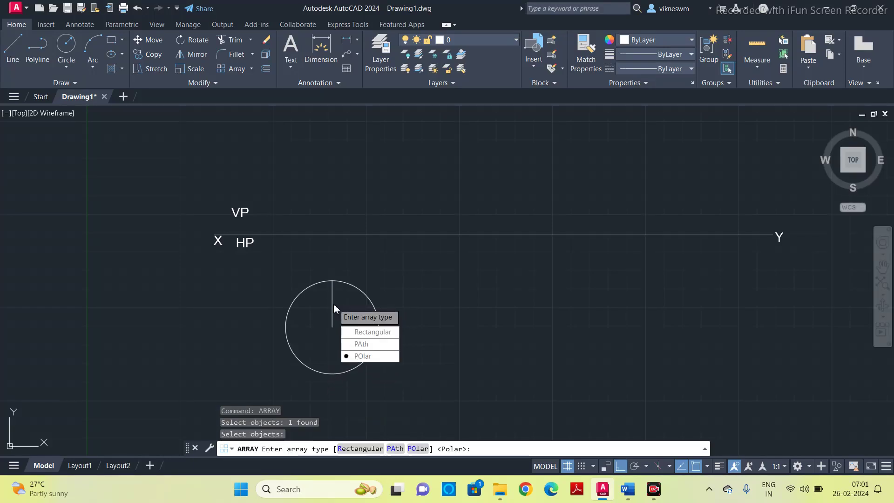
key(Down)
key(Down)
key(Down)
key(Return)
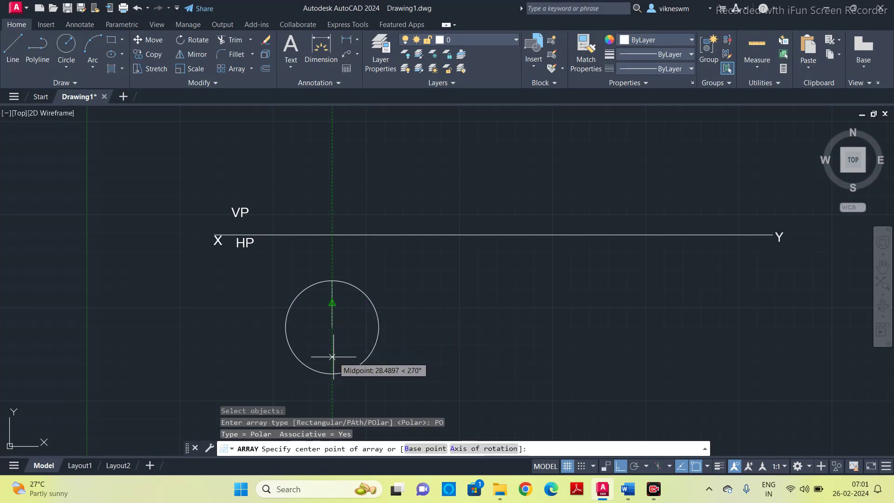
click(331, 328)
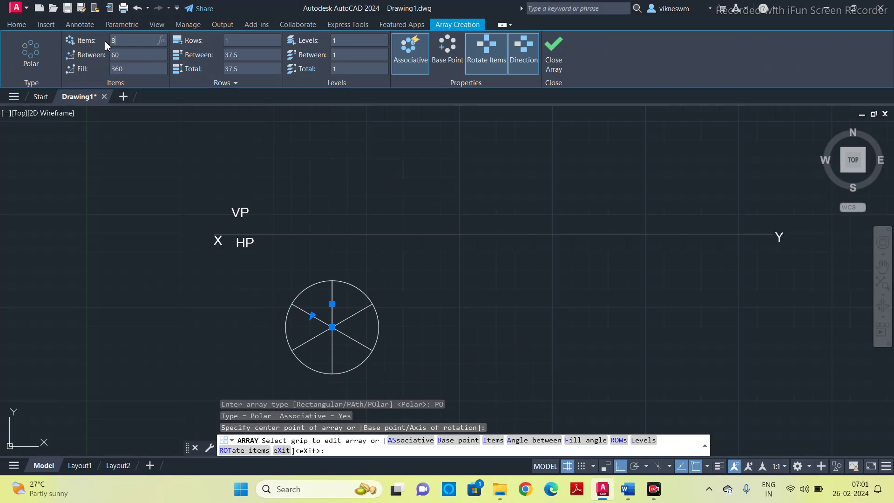
click(553, 48)
middle_drag(433, 289, 435, 258)
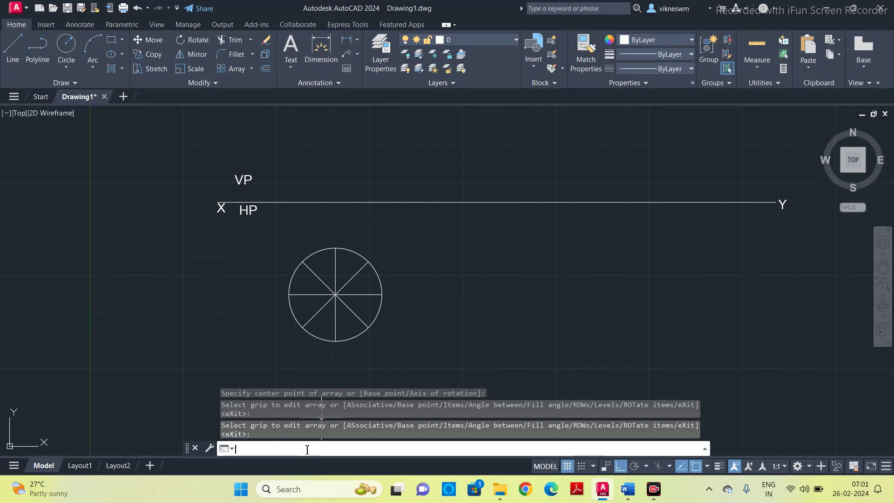
Label the eight division points a' through h' with height 5 text
text(text)
key(Return)
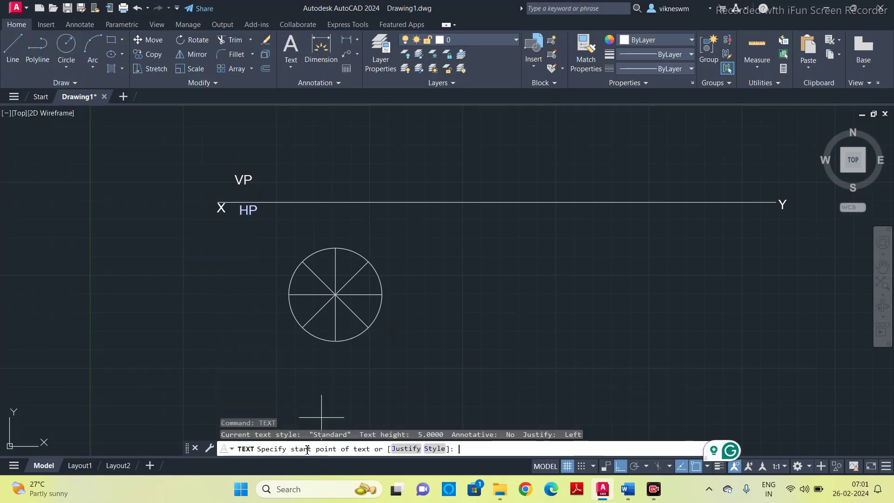
click(336, 349)
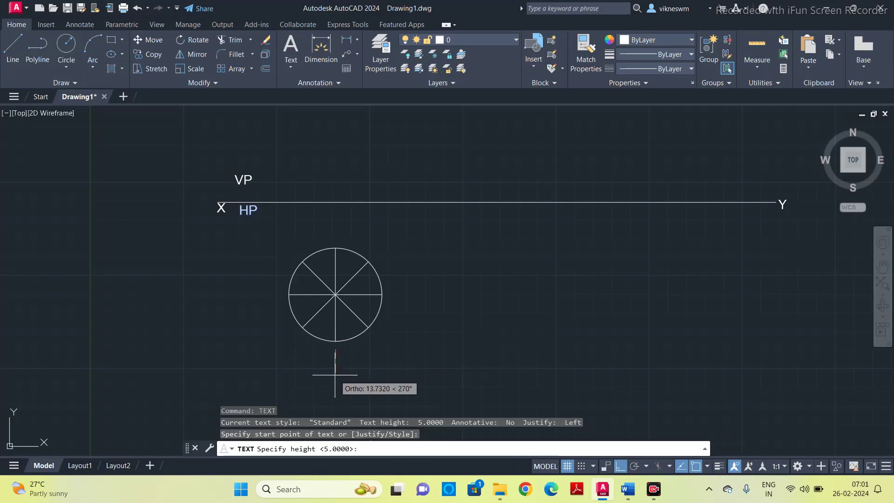
key(Return)
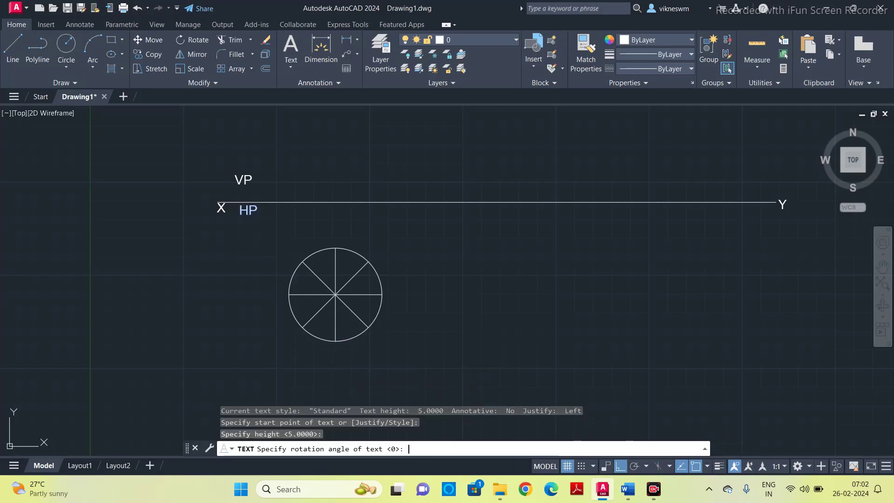
key(Return)
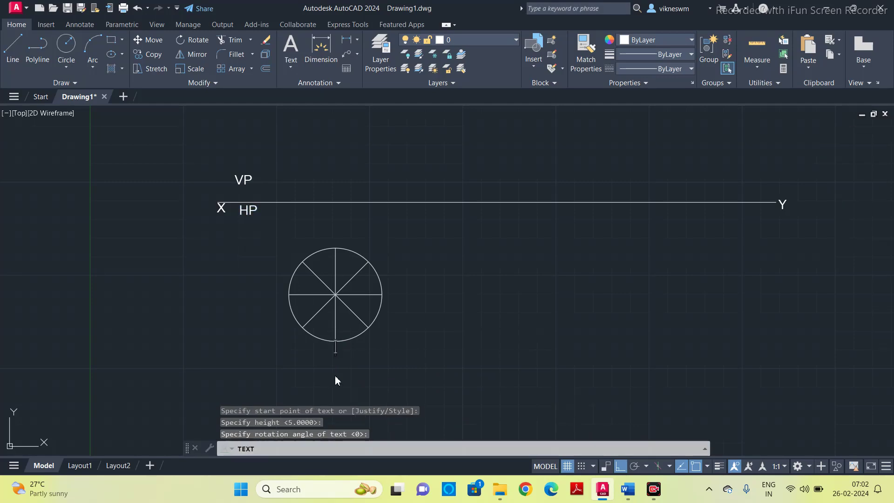
text(a')
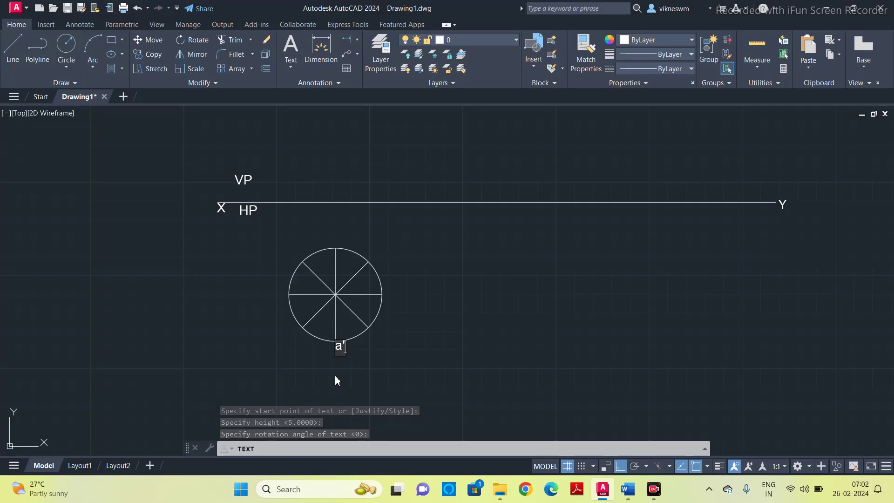
click(380, 336)
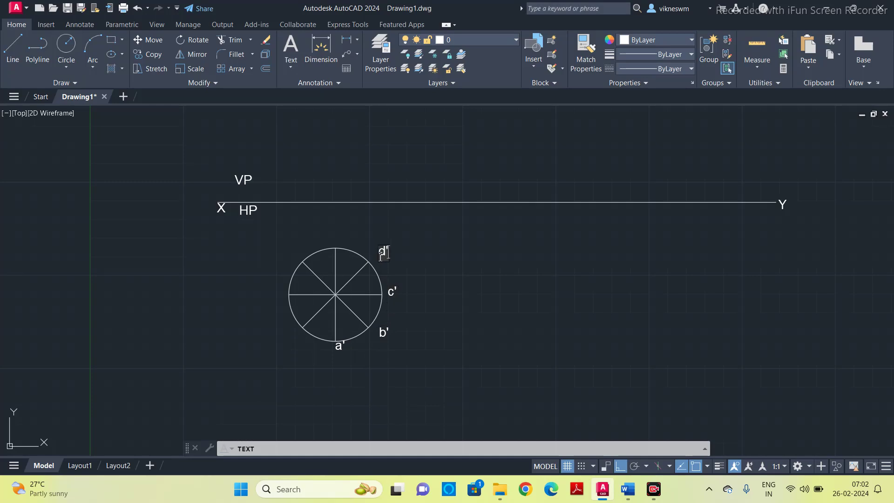
text(e')
key(Return)
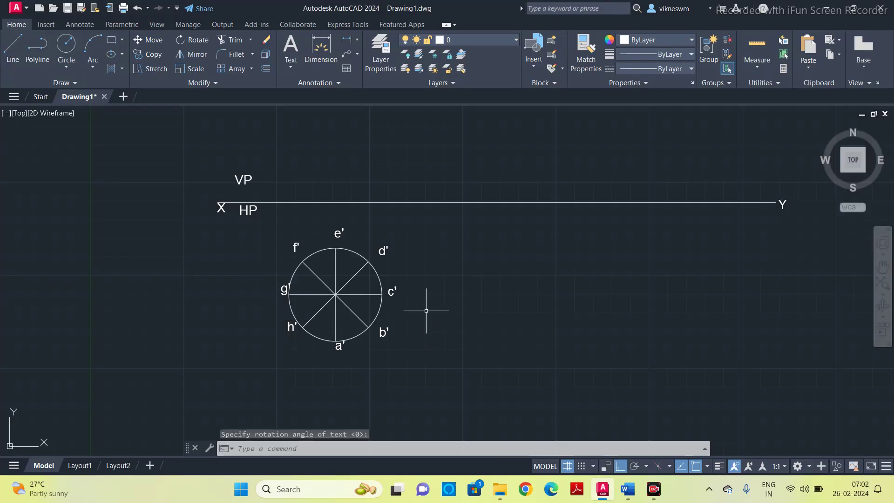
click(295, 225)
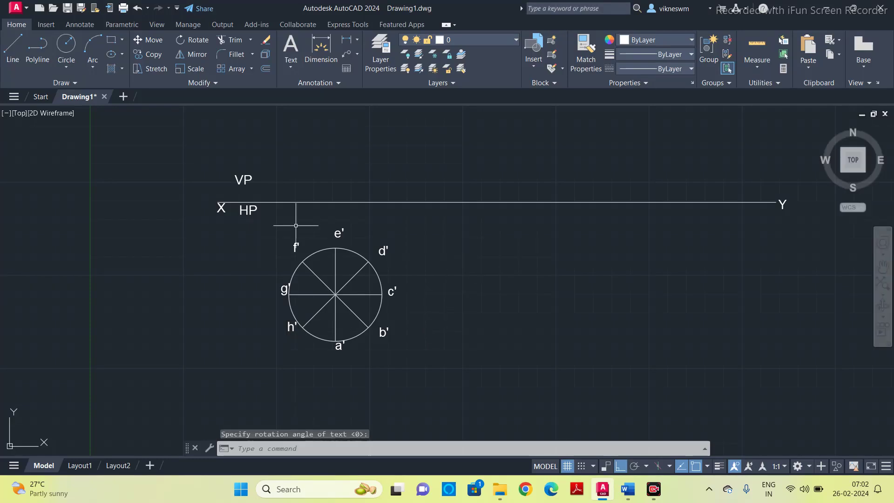
Draw vertical projectors from points b' and c' up to the X–Y line
click(13, 48)
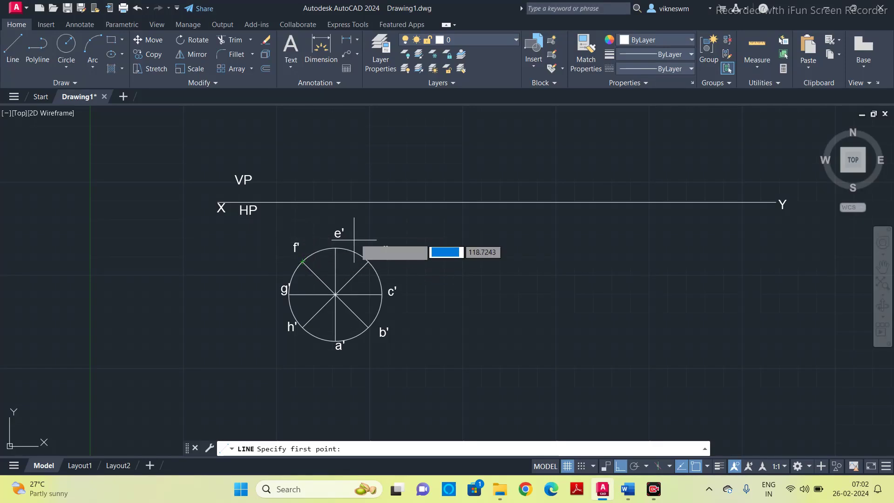
click(335, 247)
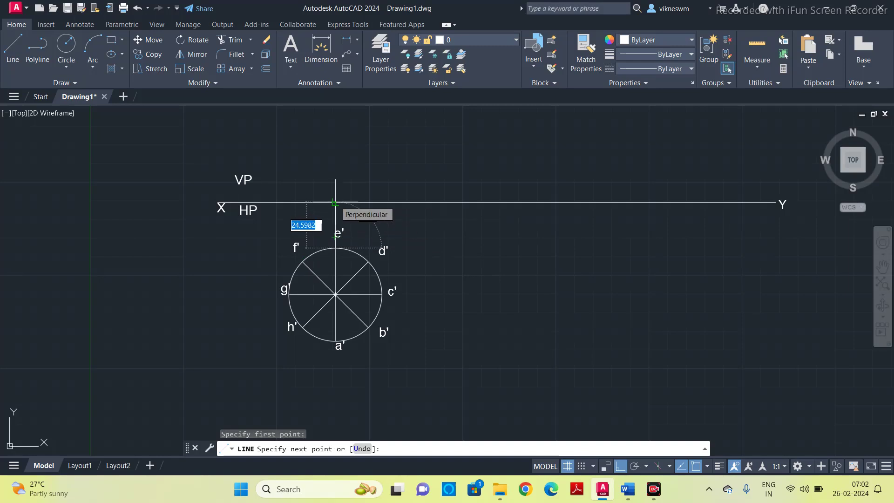
key(F8)
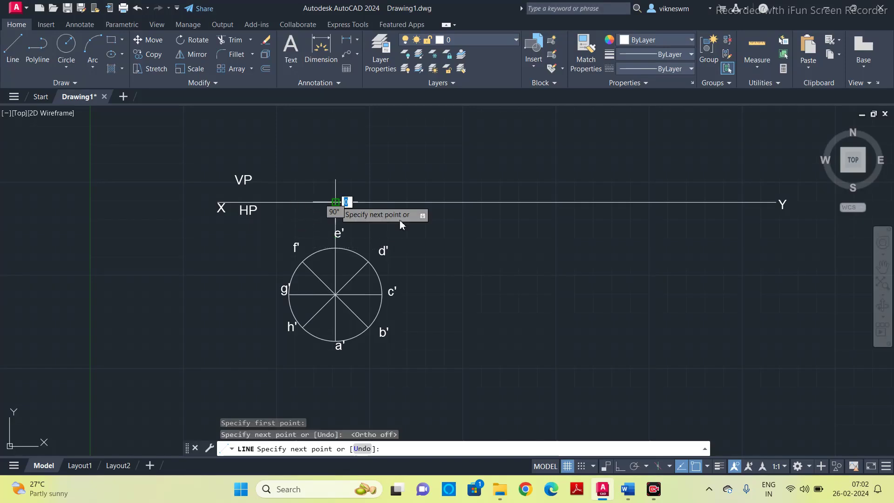
key(Escape)
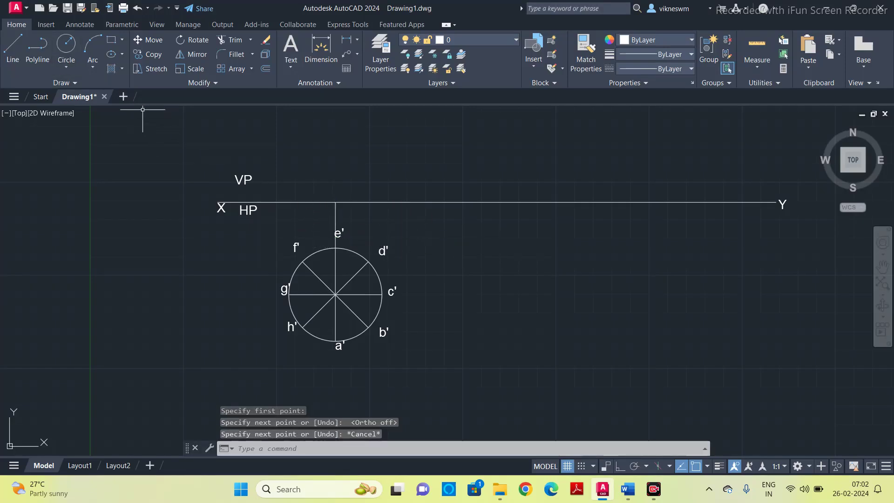
key(Return)
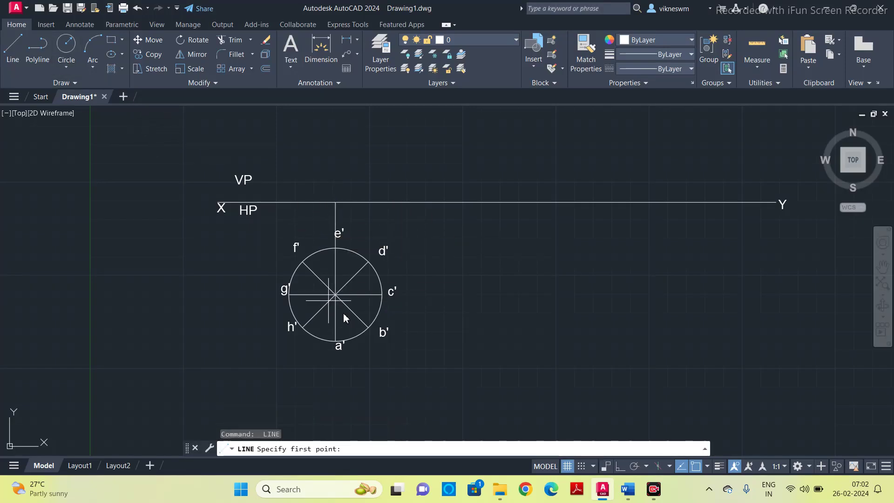
click(369, 328)
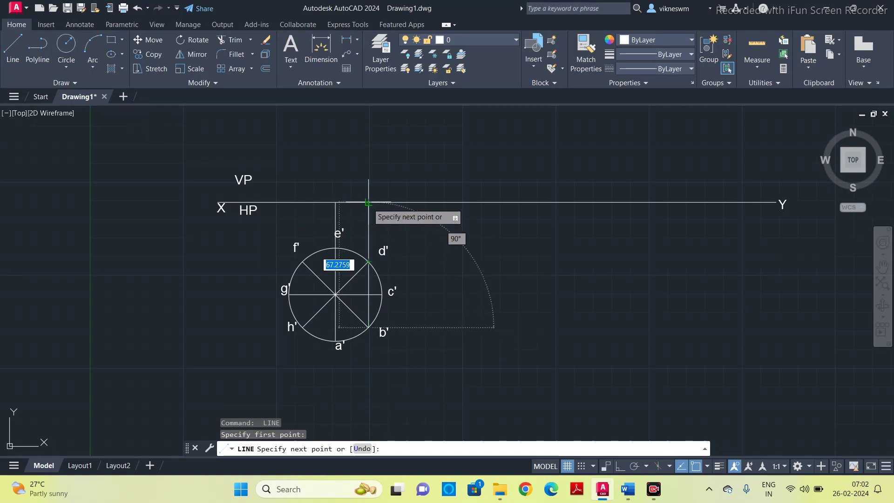
click(368, 203)
key(Return)
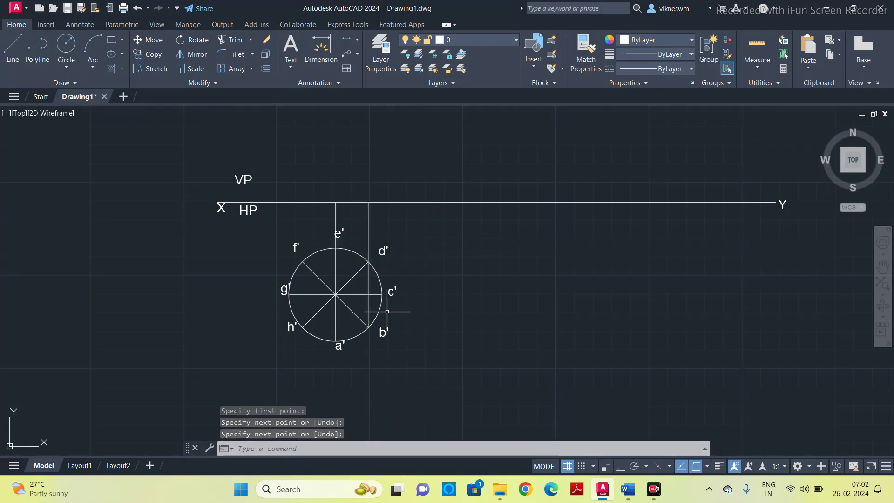
key(Return)
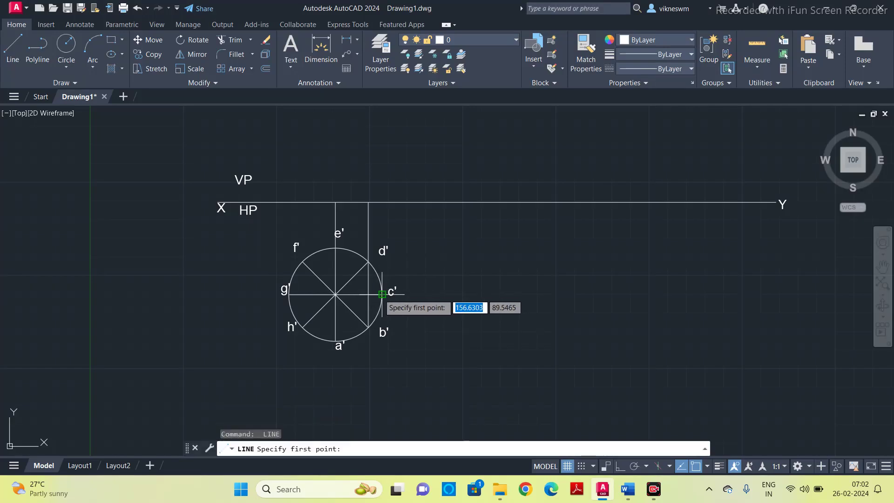
click(381, 294)
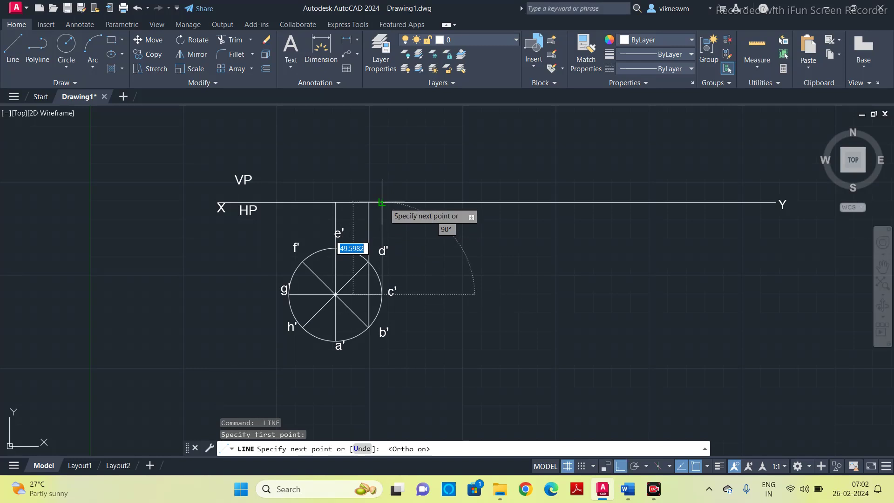
key(F8)
click(382, 202)
key(Return)
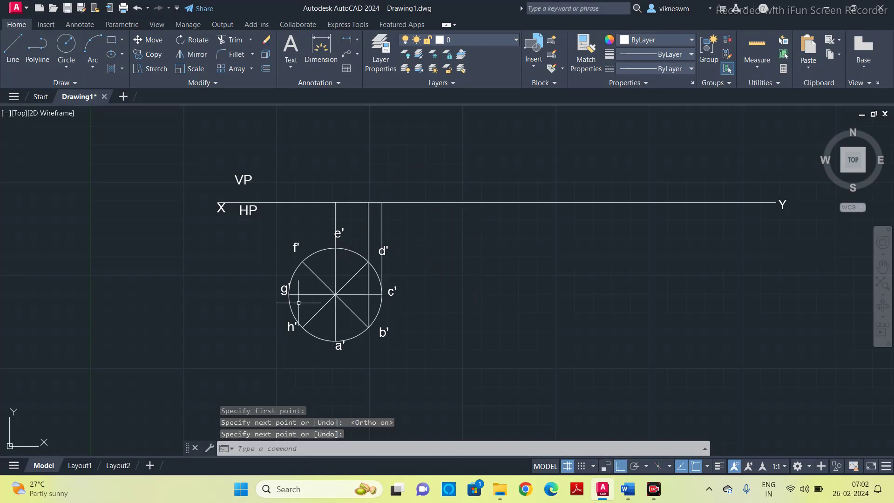
Add projectors from the circle's left side and point g' up to the X–Y line
key(Return)
click(302, 325)
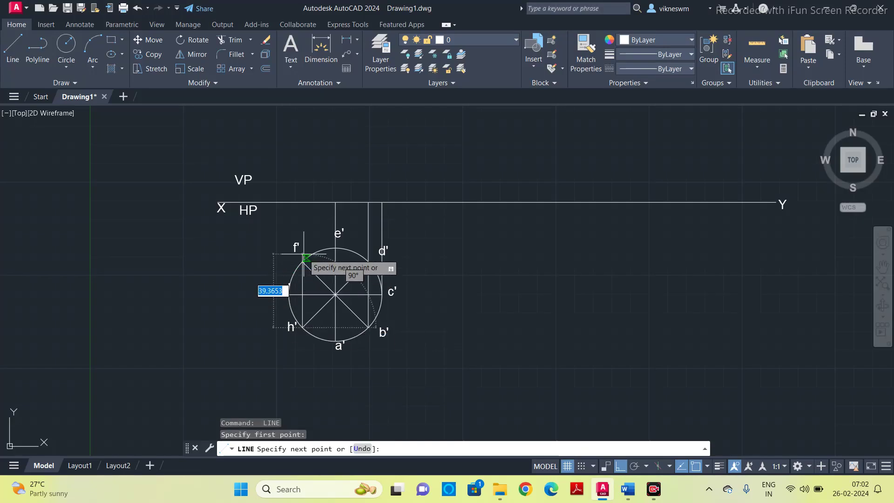
click(301, 202)
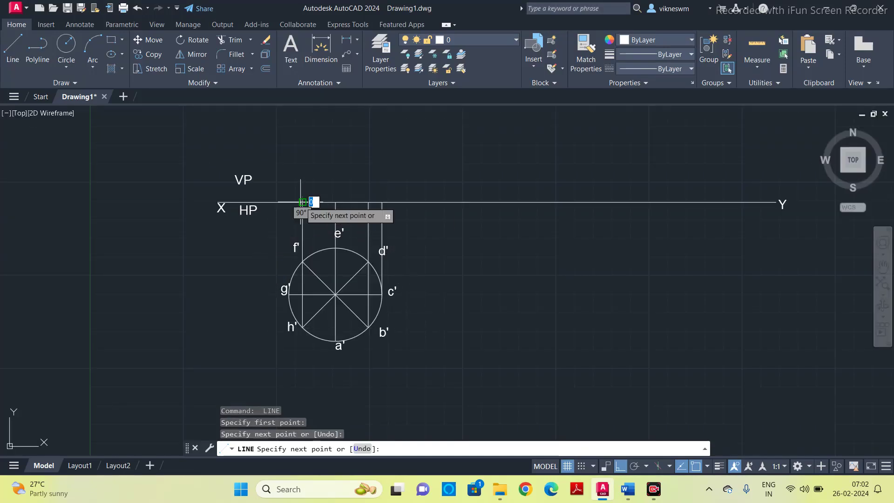
key(Return)
key(Return)
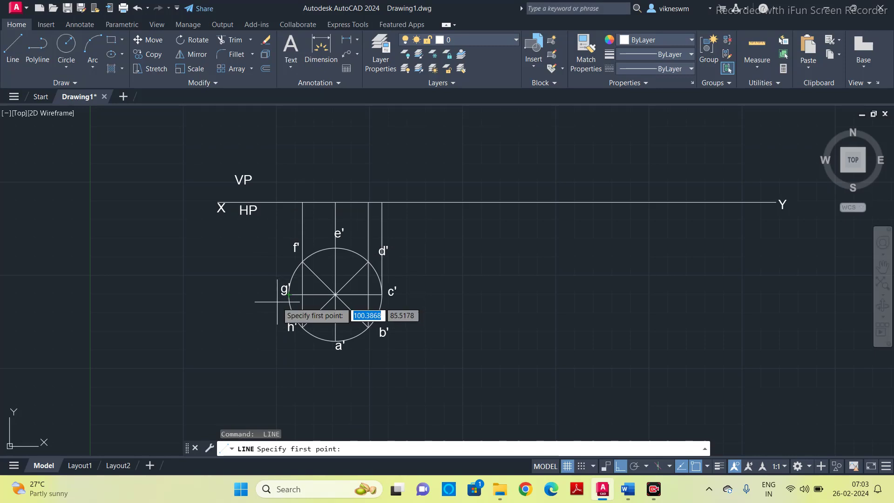
click(289, 294)
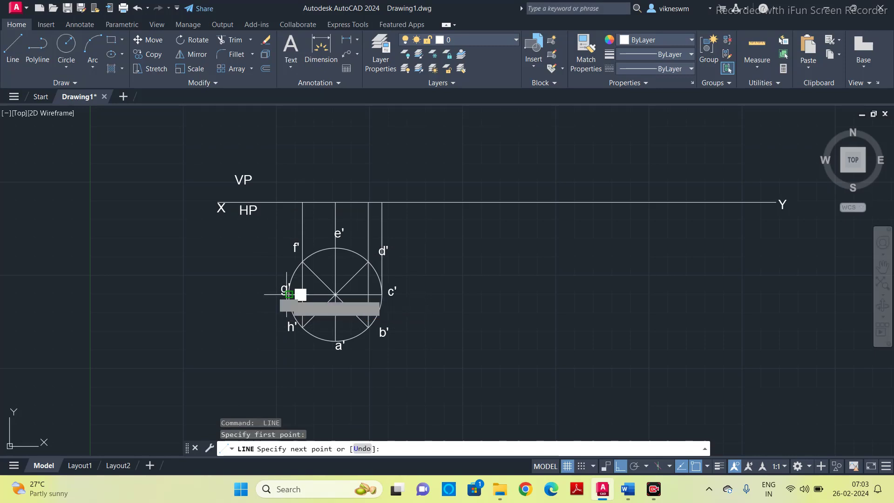
click(289, 202)
key(Escape)
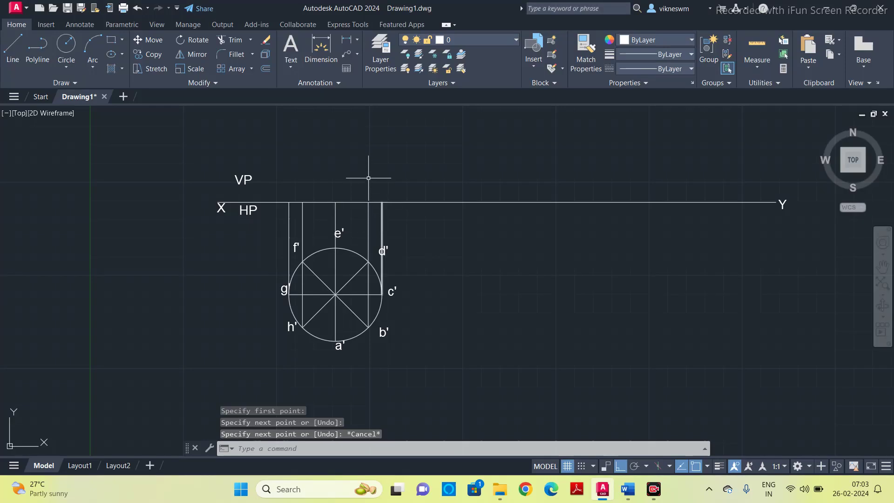
click(14, 45)
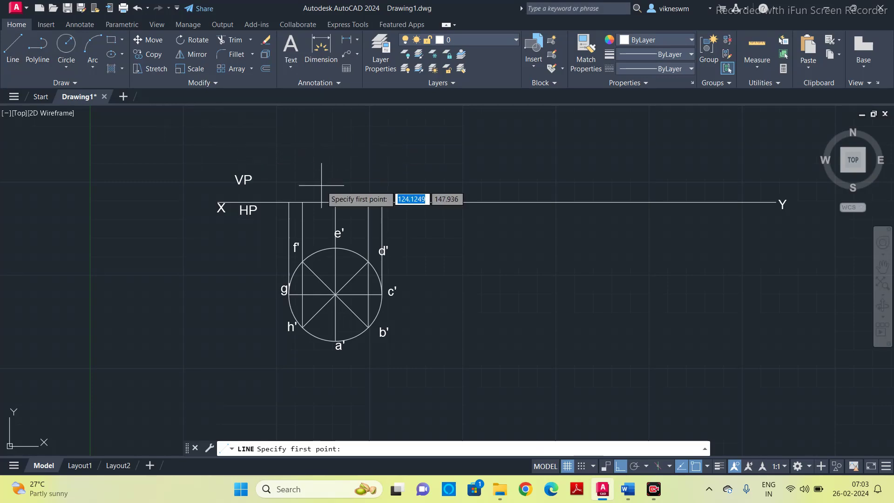
Trace a line along the X–Y line through the five projector ends
click(289, 202)
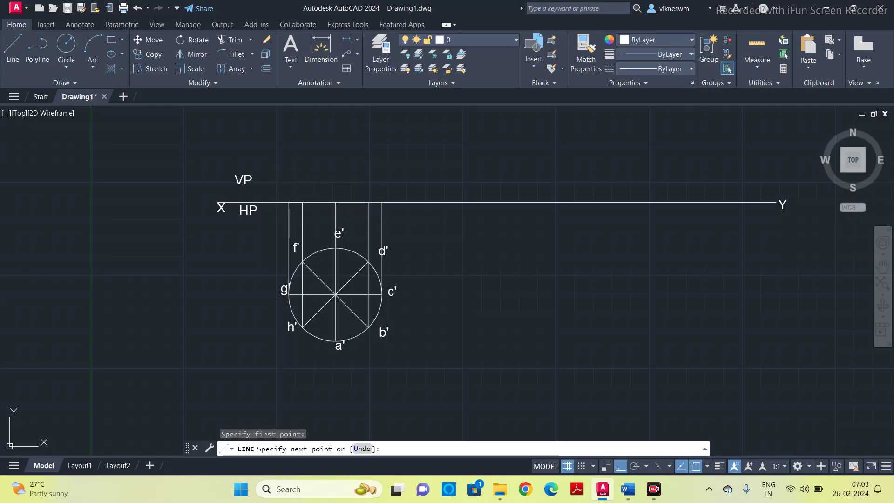
click(303, 201)
click(335, 202)
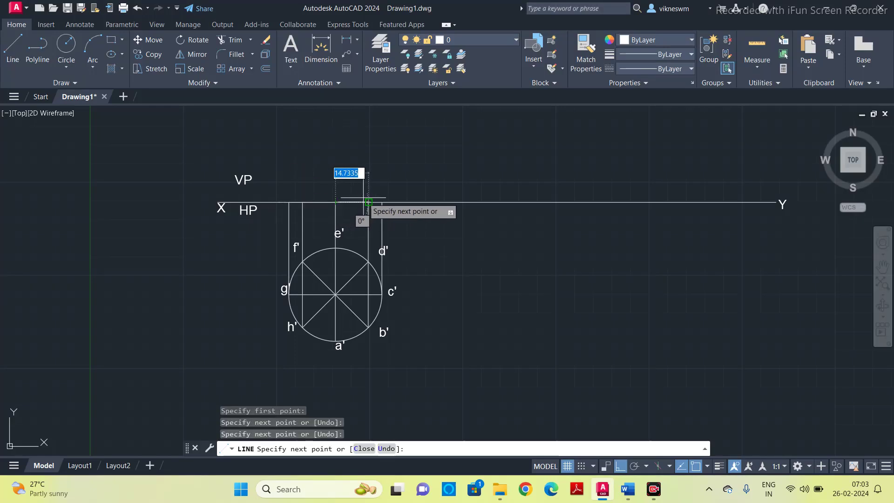
click(368, 202)
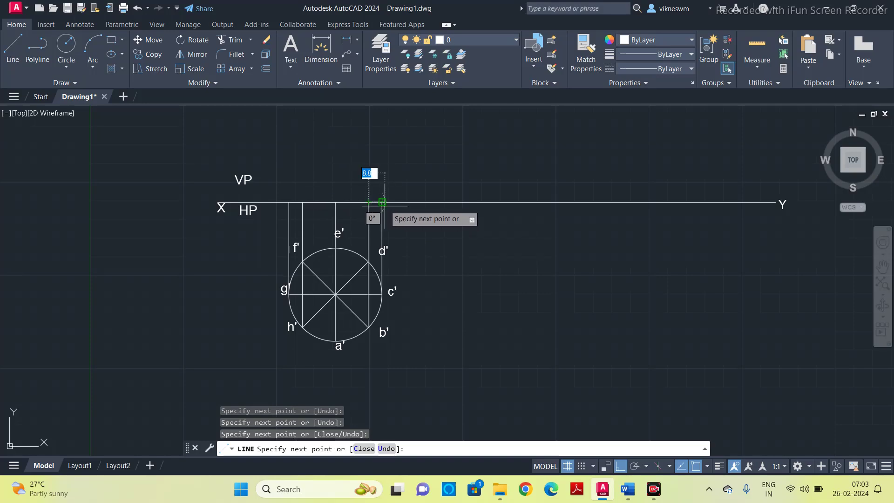
click(381, 202)
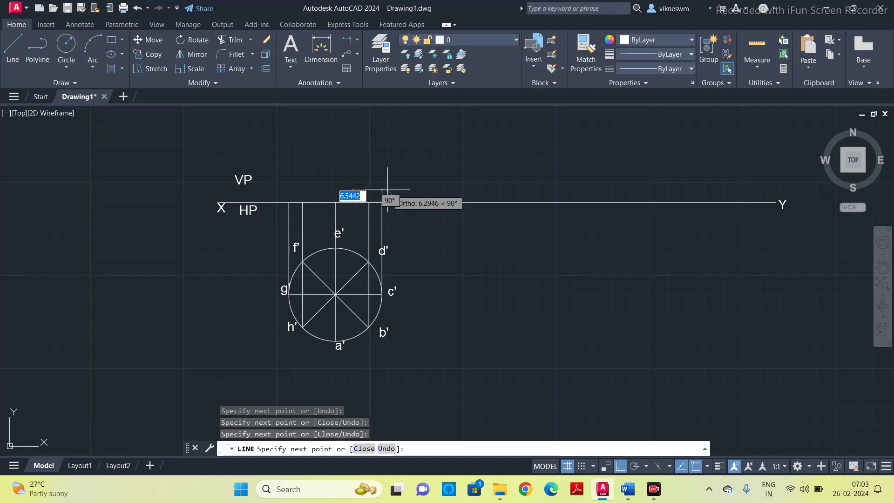
key(Escape)
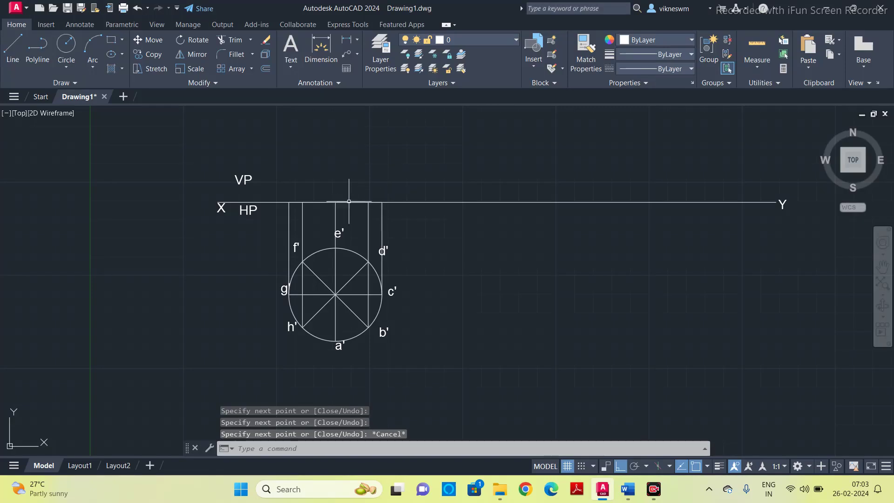
Select the new short front-view segments on the X–Y line
click(292, 202)
click(316, 200)
click(319, 201)
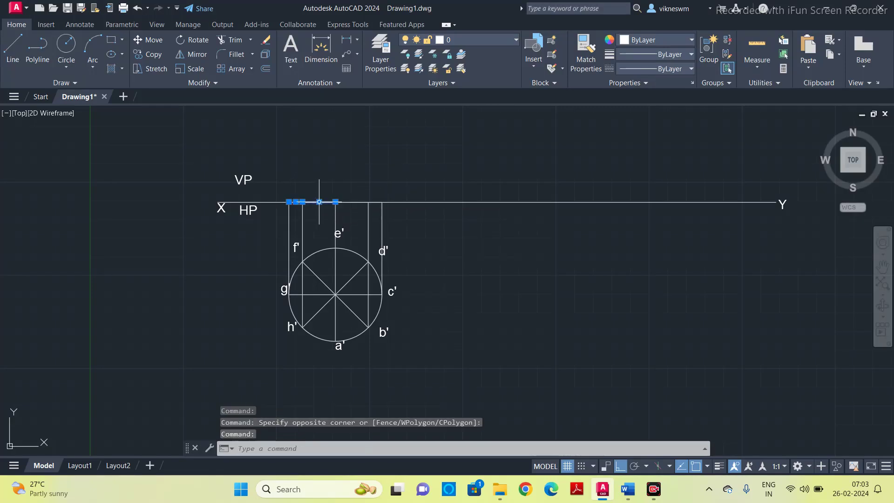
click(352, 201)
click(353, 202)
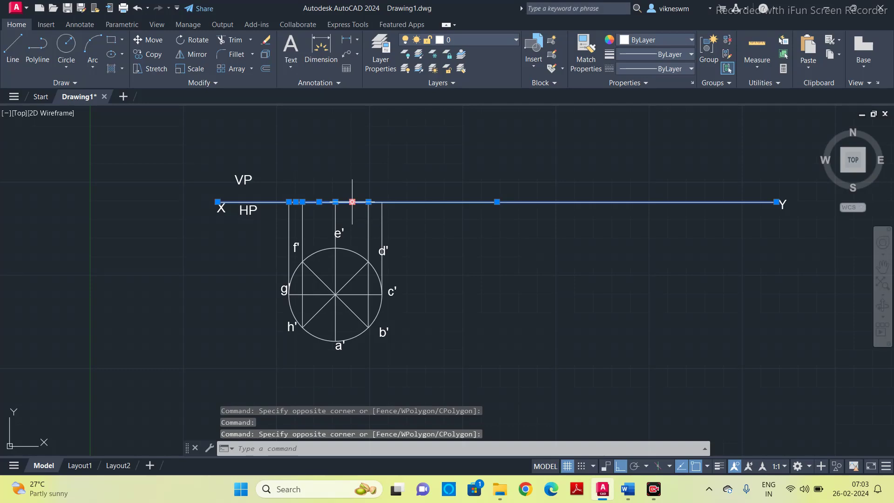
key(Escape)
key(Escape)
click(349, 202)
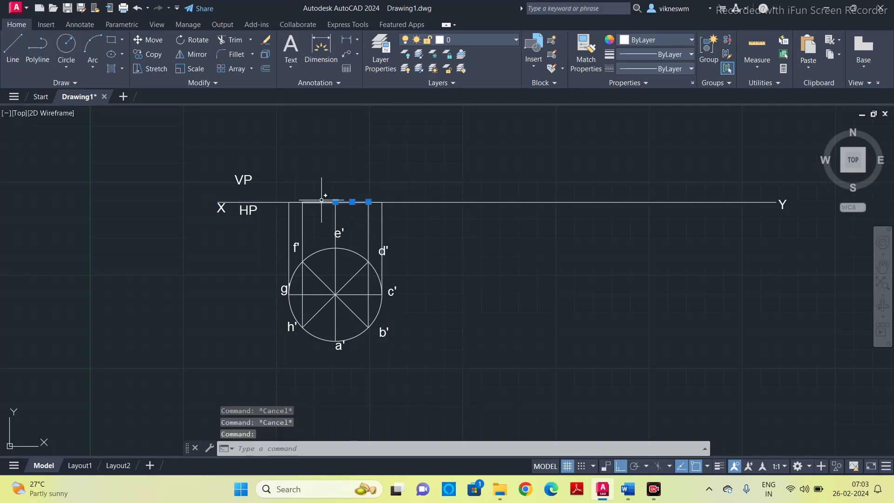
click(322, 201)
click(295, 202)
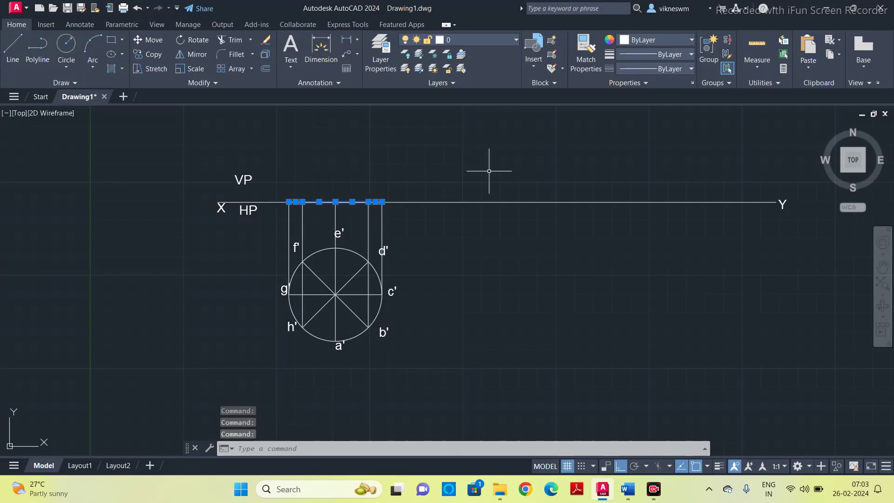
Make the front-view segments yellow with a 0.30 mm lineweight and display lineweights
click(669, 54)
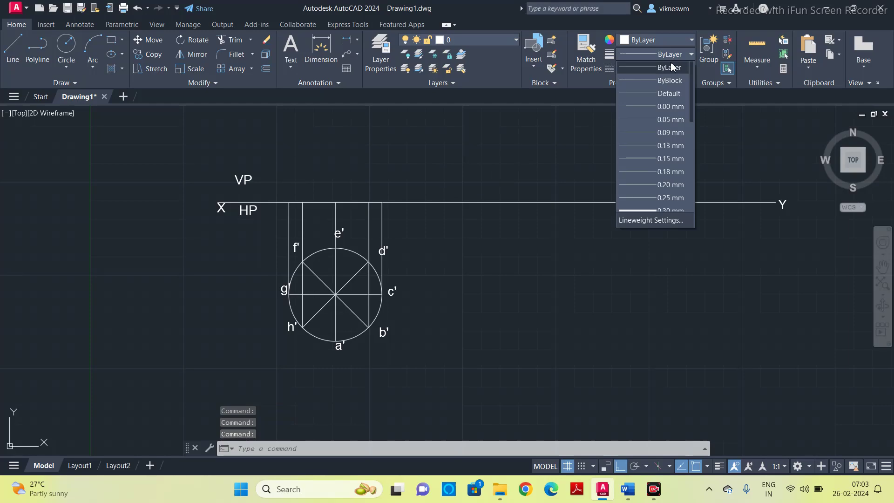
scroll(662, 135, down, 2)
click(661, 133)
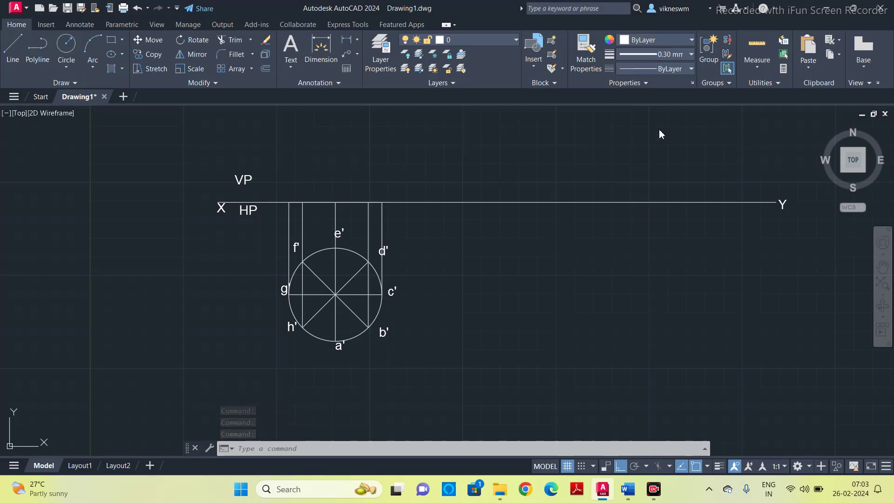
click(661, 40)
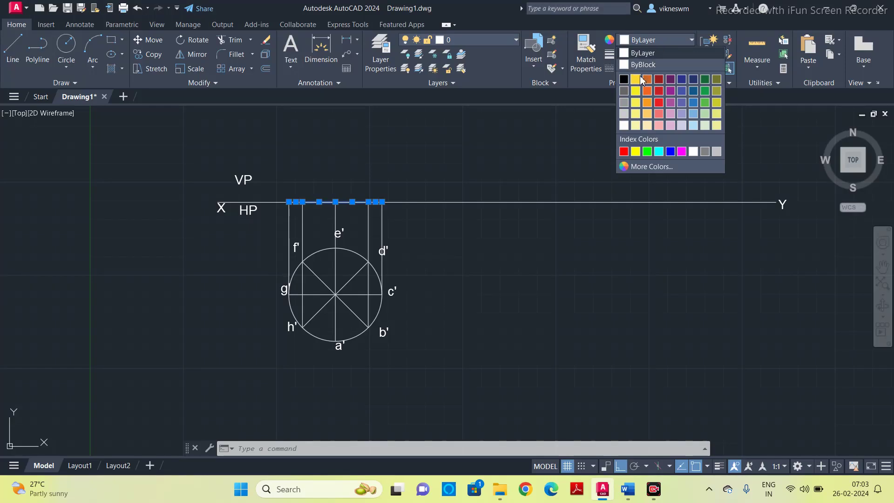
click(641, 81)
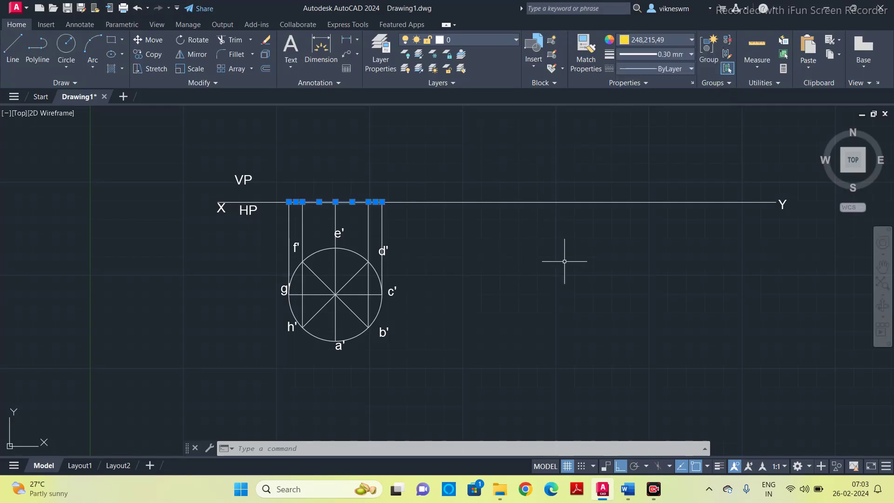
click(719, 466)
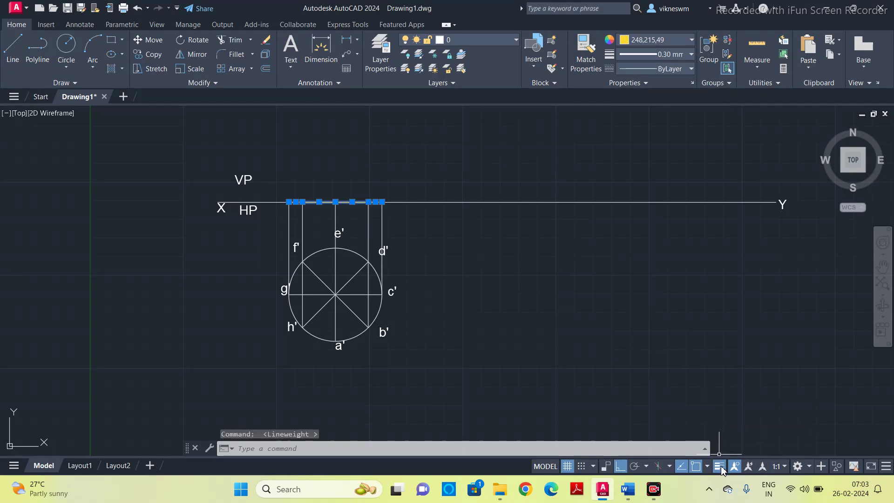
click(442, 215)
key(Escape)
key(Escape)
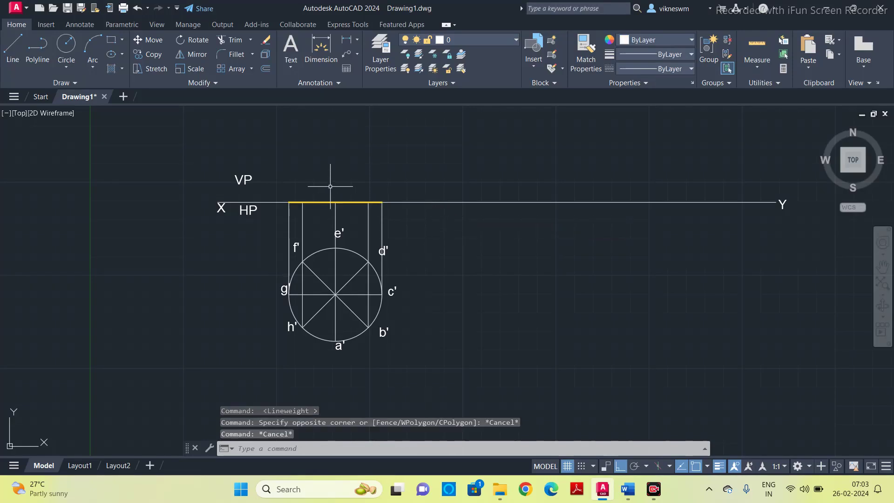
Copy the g' label above the XY line as label g
scroll(329, 191, up, 1)
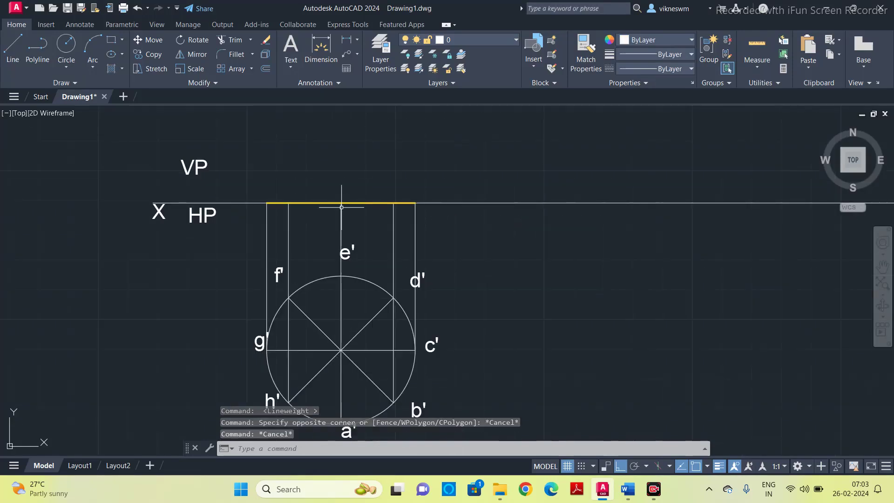
scroll(335, 189, up, 1)
click(262, 326)
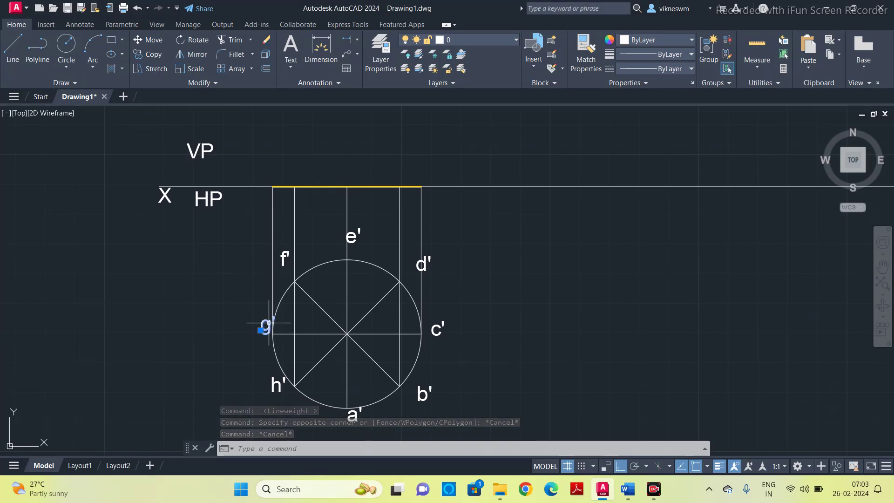
key(ctrl+c)
key(ctrl+v)
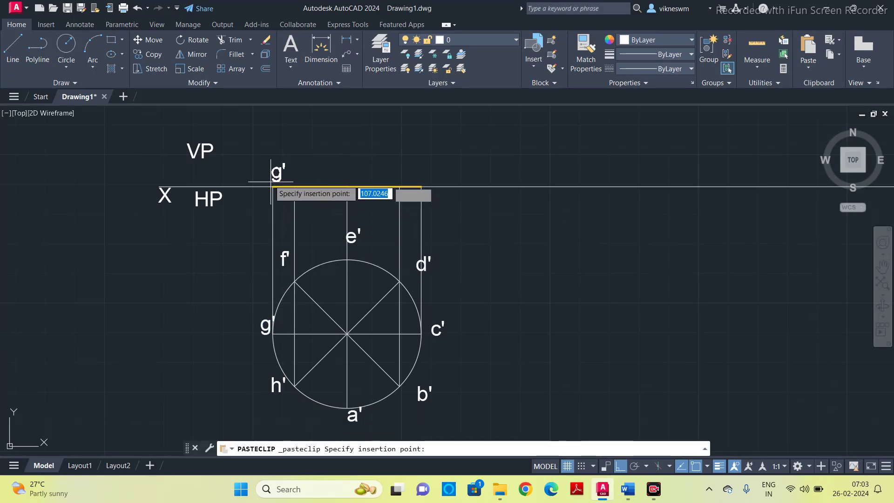
click(262, 186)
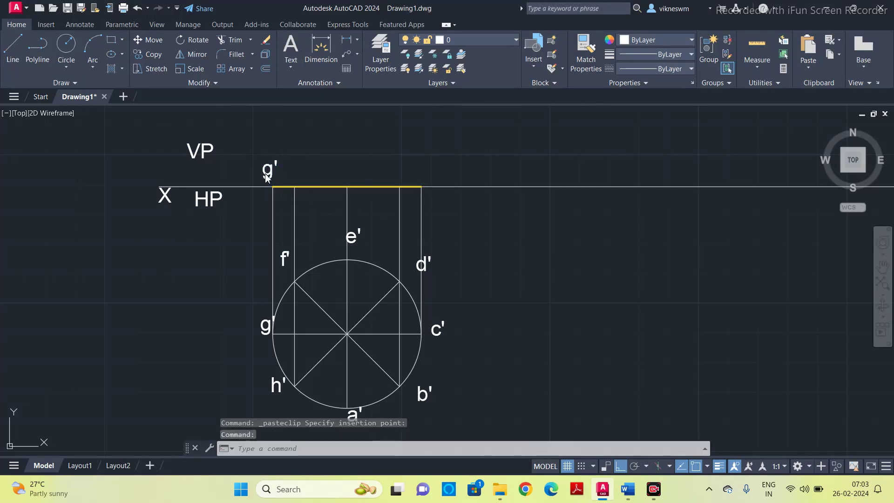
double_click(271, 172)
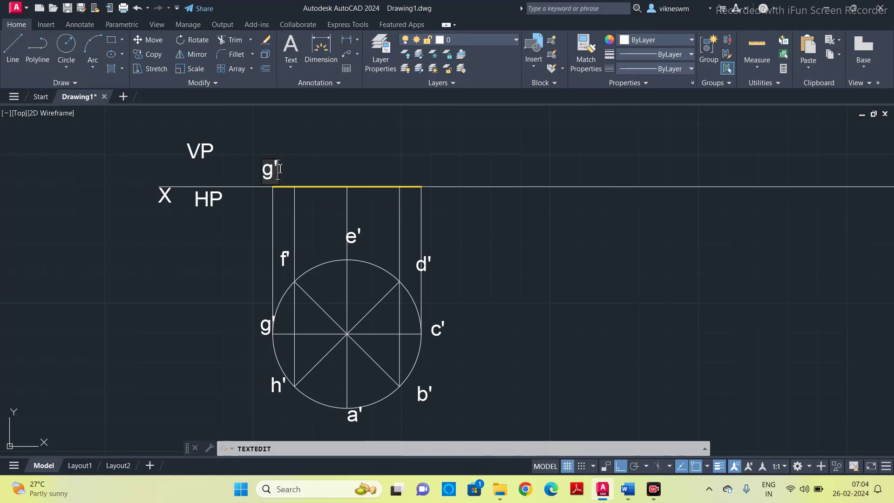
click(257, 158)
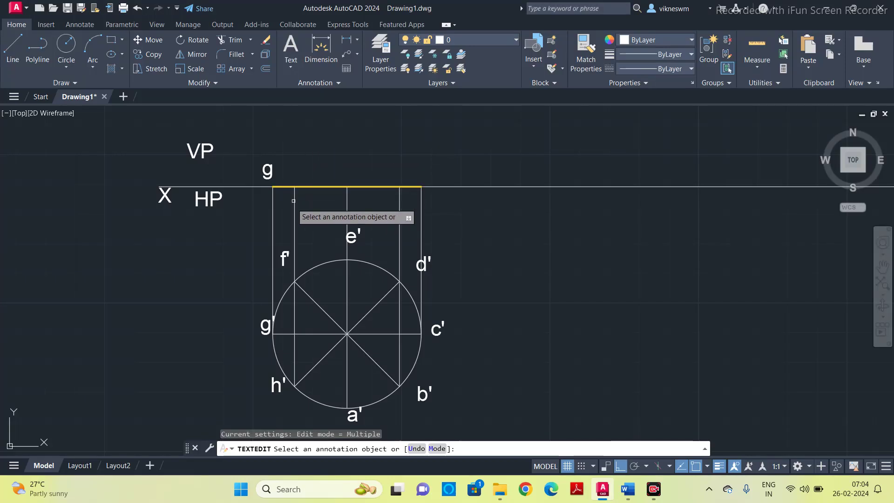
key(Escape)
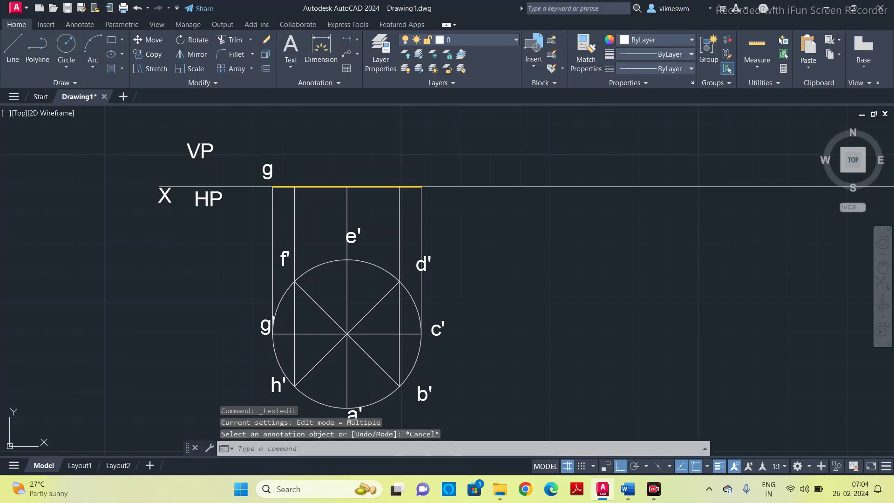
Copy the f' label above the XY line and rename it h(f)
click(289, 254)
key(ctrl+c)
key(ctrl+v)
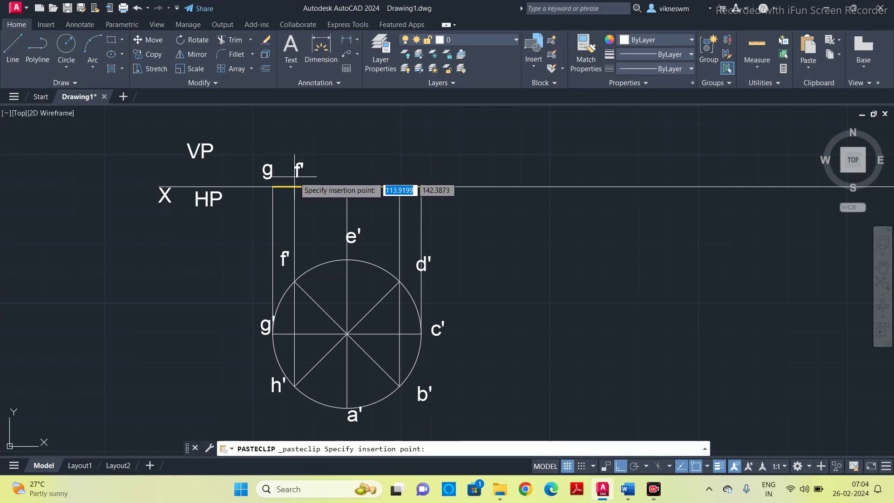
click(292, 175)
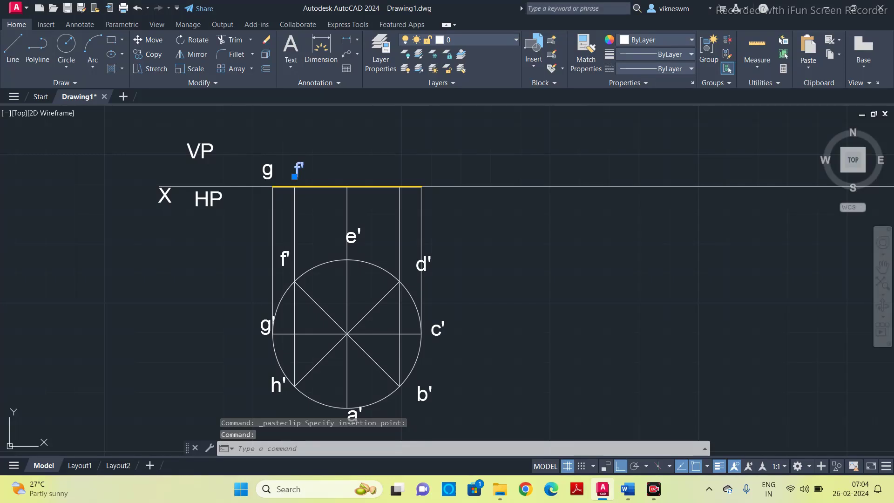
double_click(297, 169)
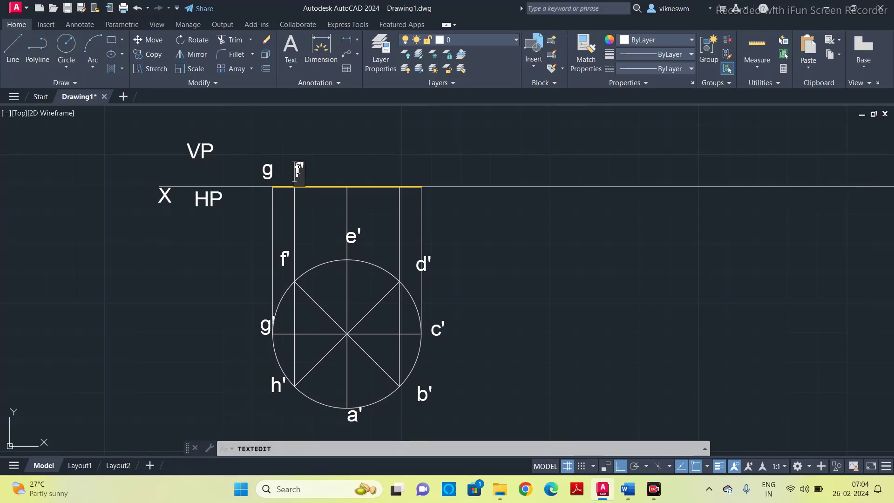
text(h(f)
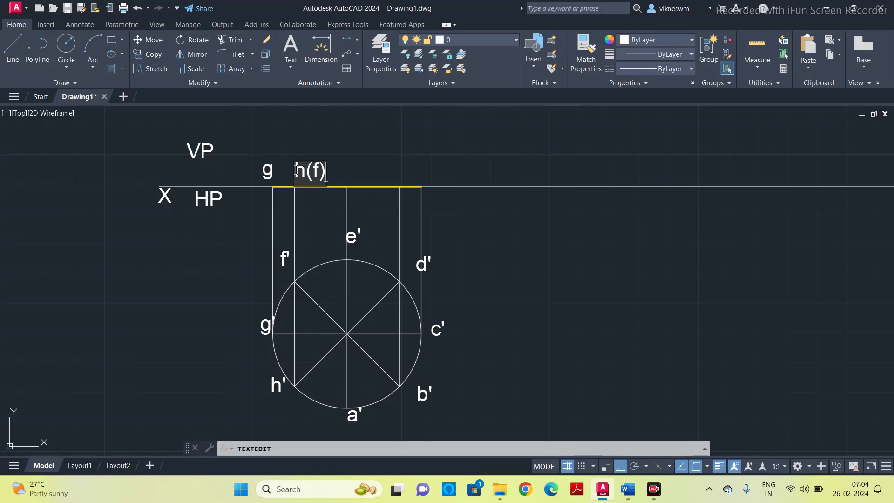
click(343, 161)
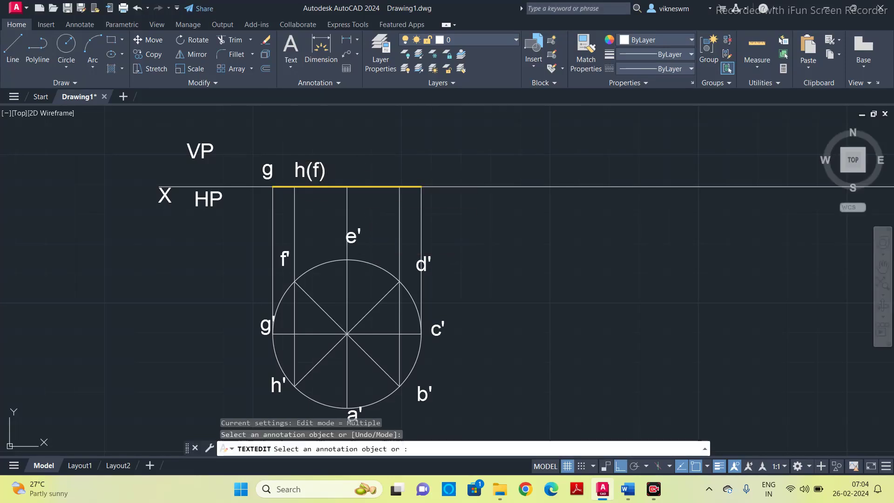
key(Escape)
Copy the e' label above the XY line and rename it a(e)
key(ctrl+c)
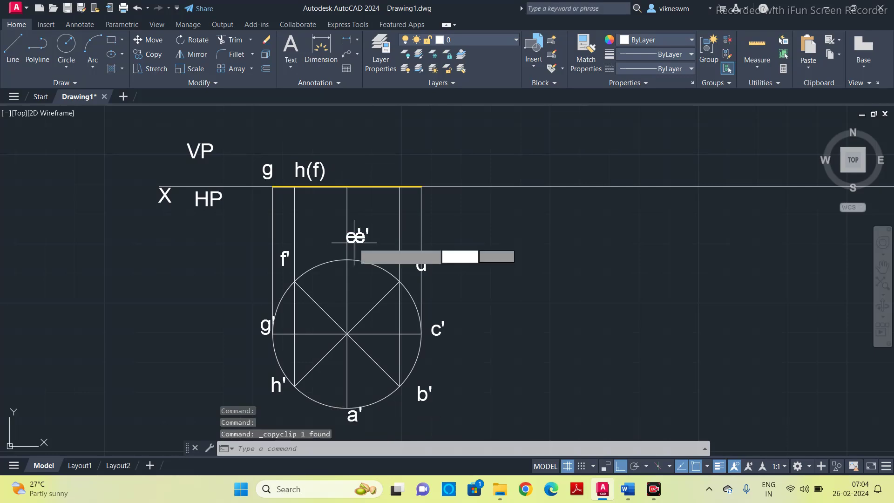
key(ctrl+v)
click(349, 177)
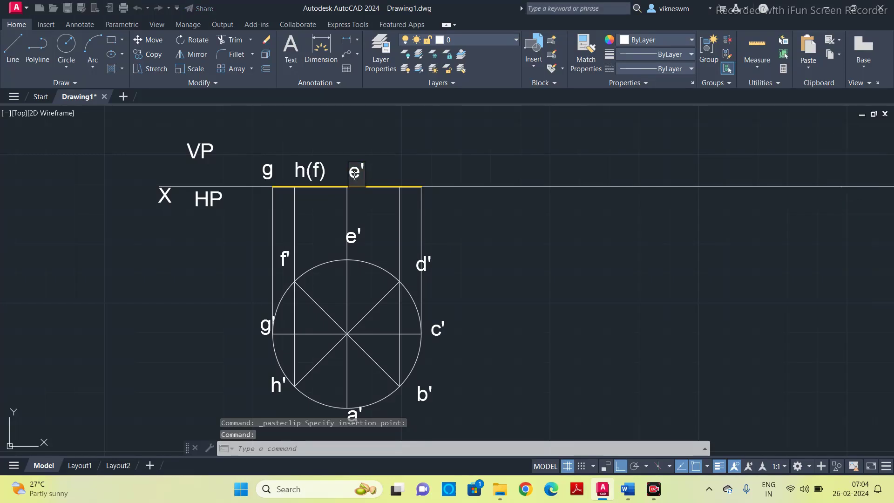
double_click(354, 175)
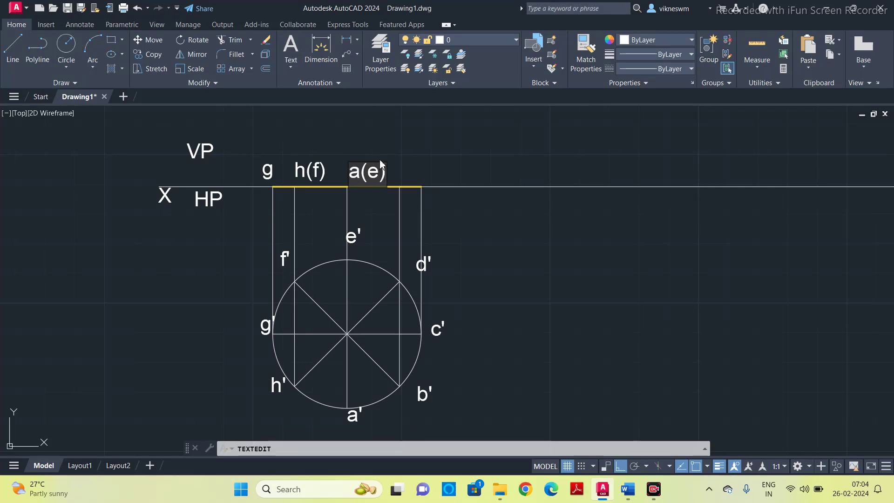
key(Return)
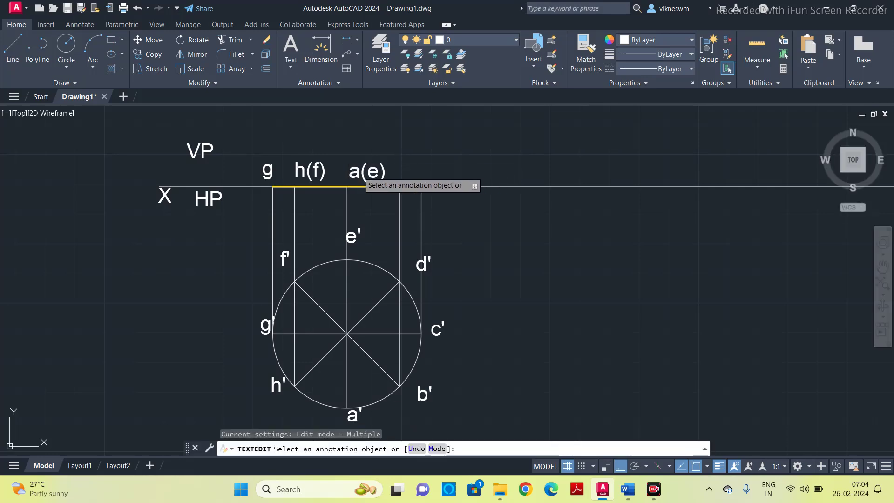
key(Escape)
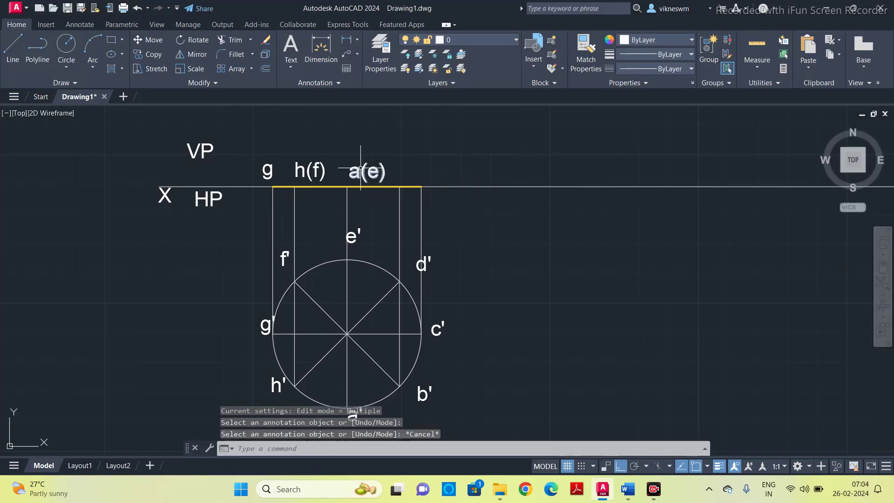
click(349, 177)
click(349, 177)
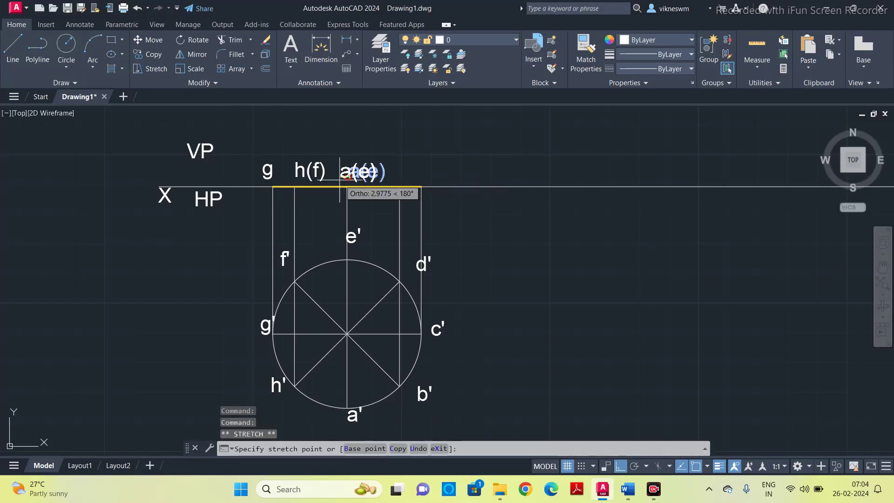
key(Escape)
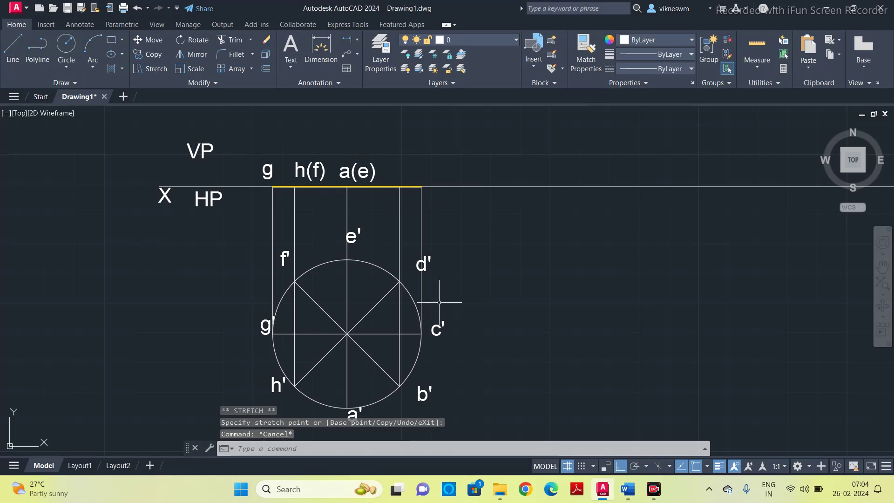
Copy the d' label above the XY line and rename it b(d)
click(421, 264)
key(ctrl+c)
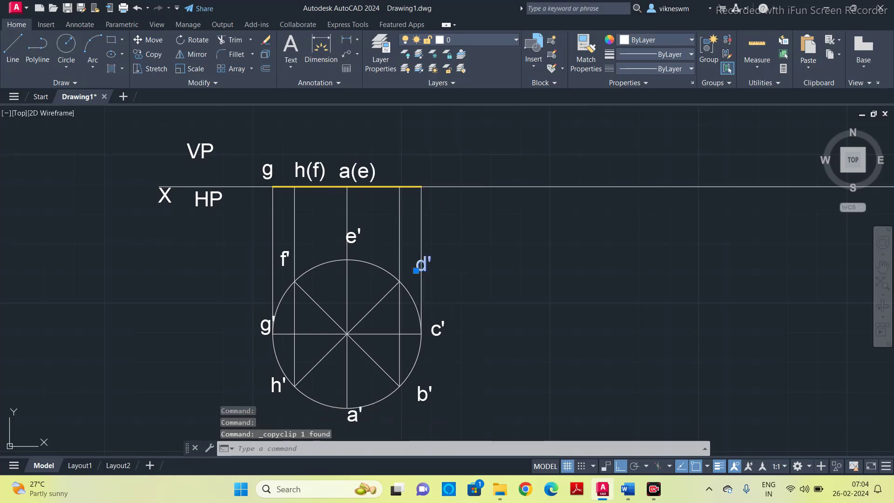
key(ctrl+v)
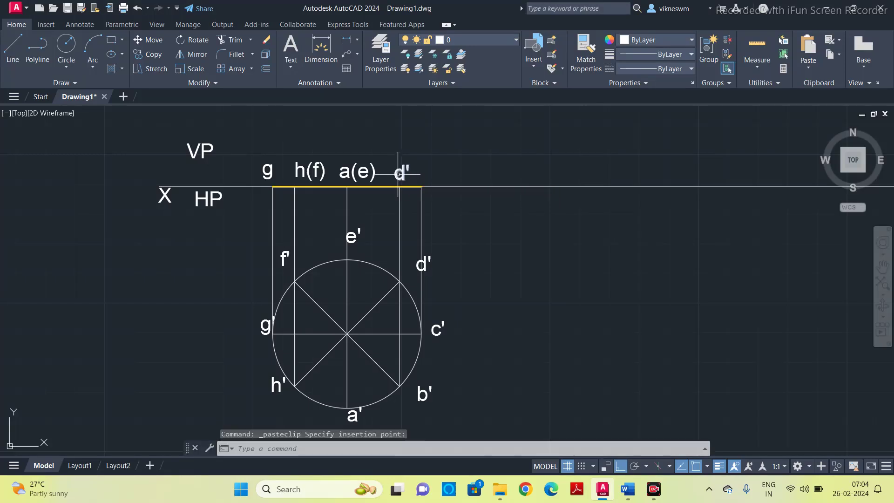
click(398, 174)
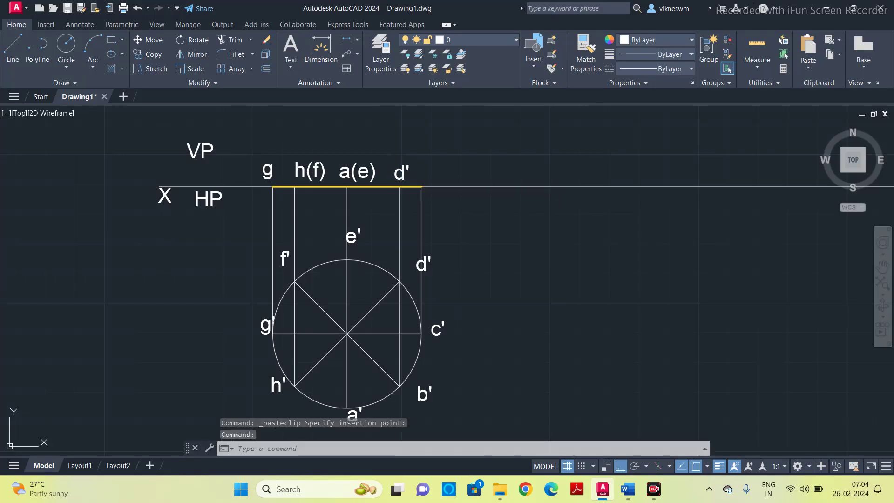
double_click(399, 174)
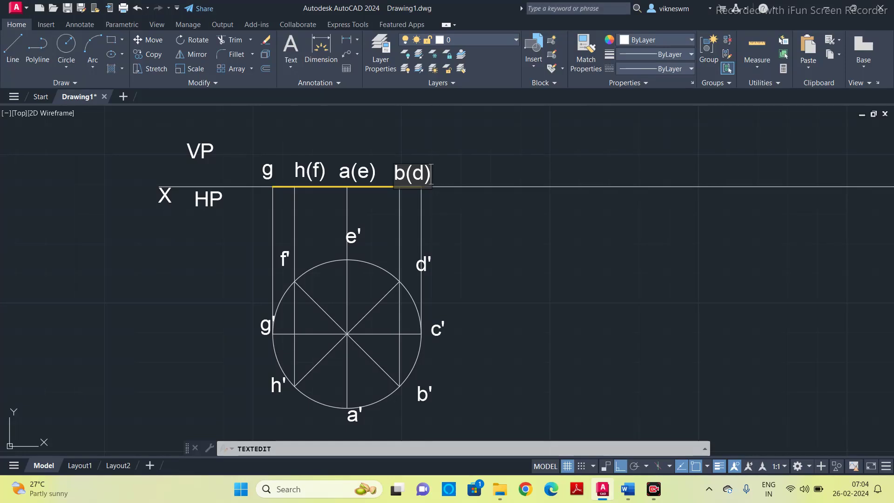
click(439, 155)
key(Escape)
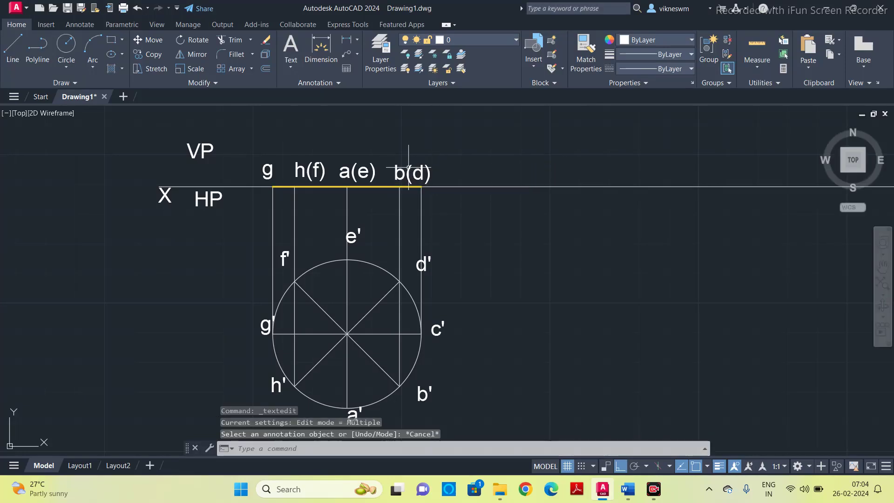
click(399, 175)
click(393, 179)
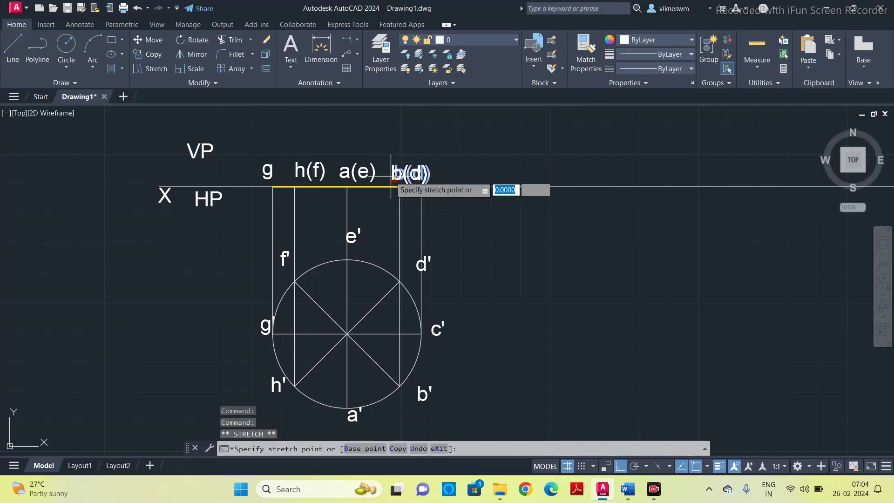
key(Escape)
key(Escape)
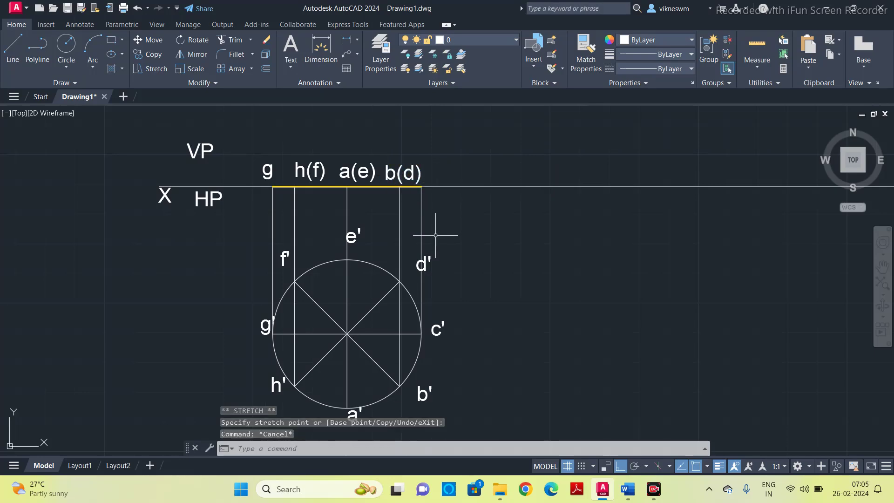
Shift the h(f), a(e) and b(d) labels slightly left, level with each other
click(319, 170)
click(305, 170)
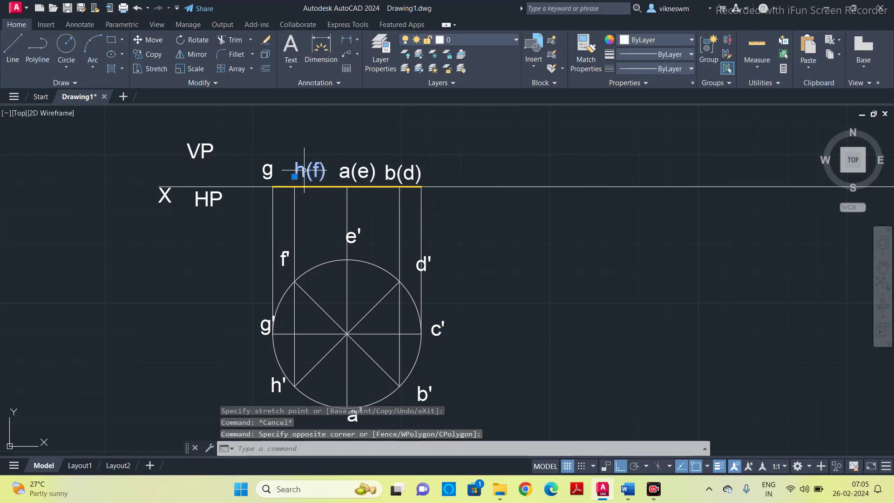
click(294, 177)
click(287, 176)
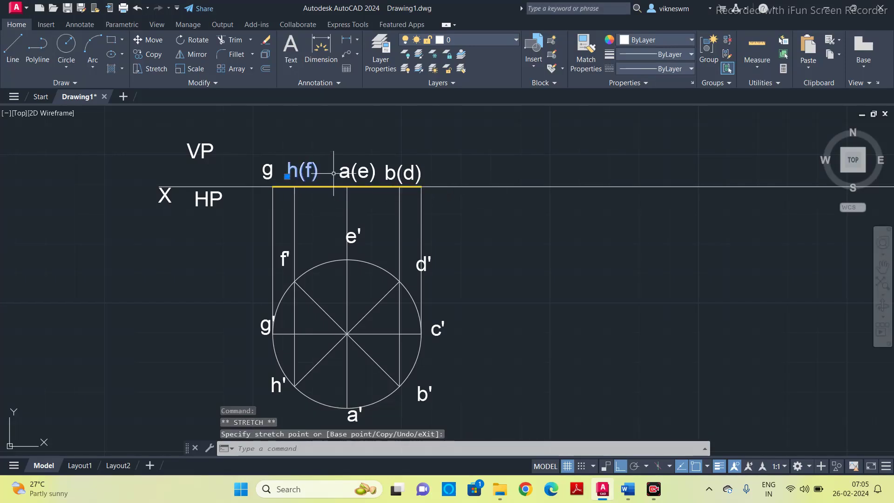
click(349, 170)
click(338, 178)
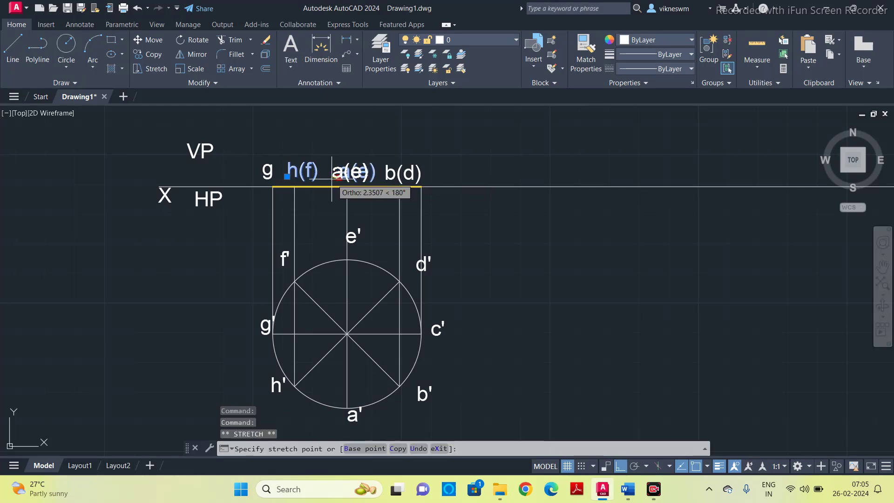
click(331, 177)
click(393, 177)
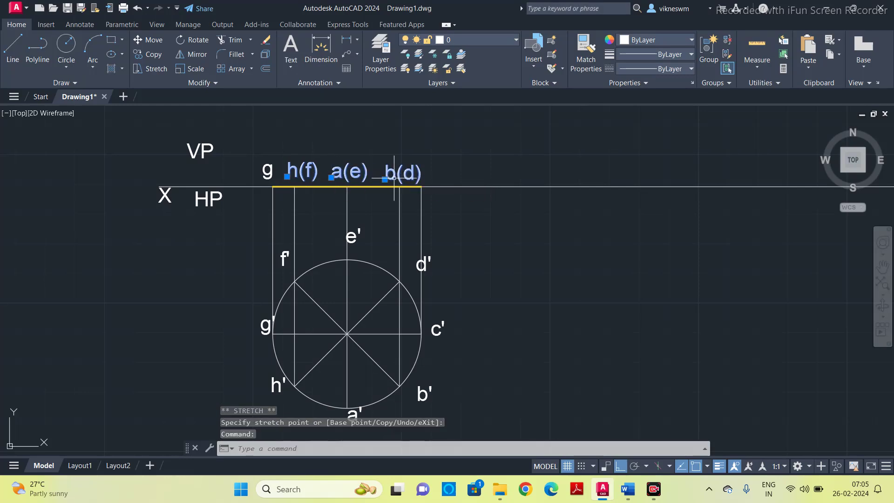
click(385, 180)
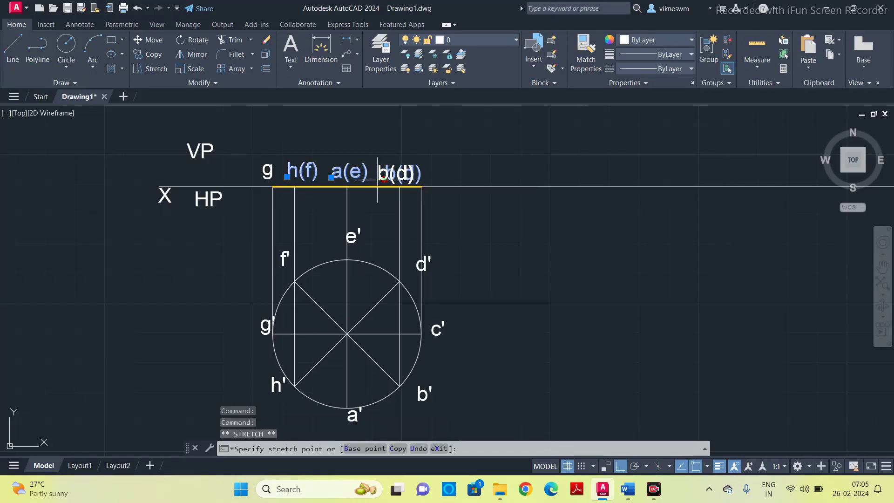
click(376, 185)
click(376, 186)
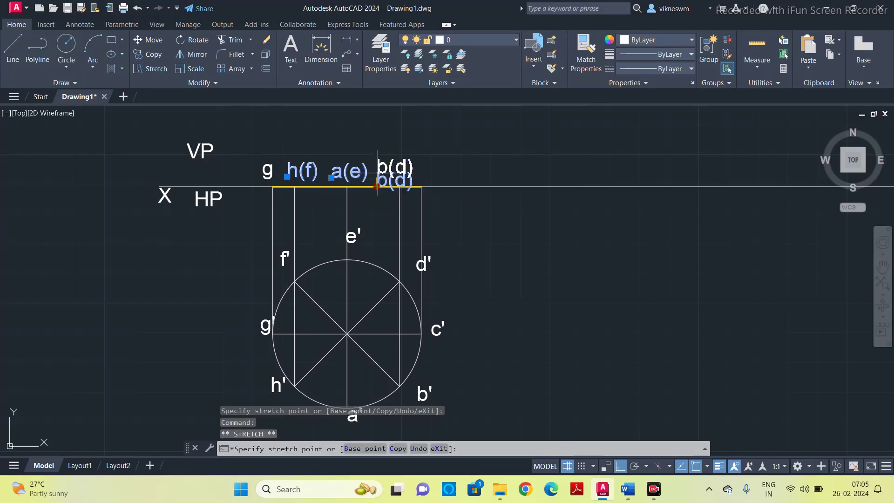
click(375, 185)
click(376, 186)
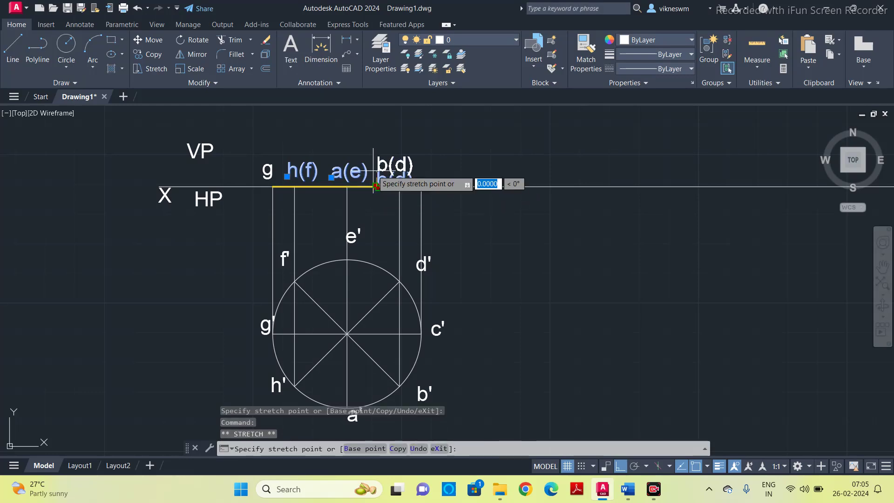
click(376, 161)
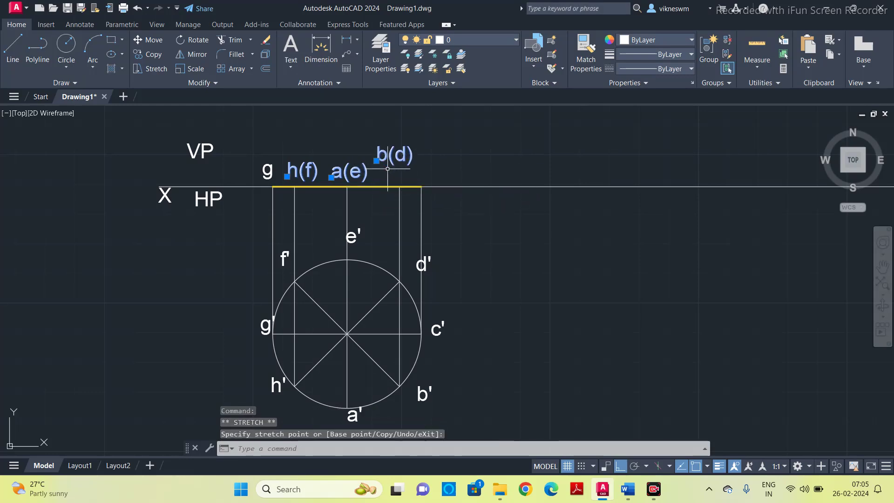
click(376, 161)
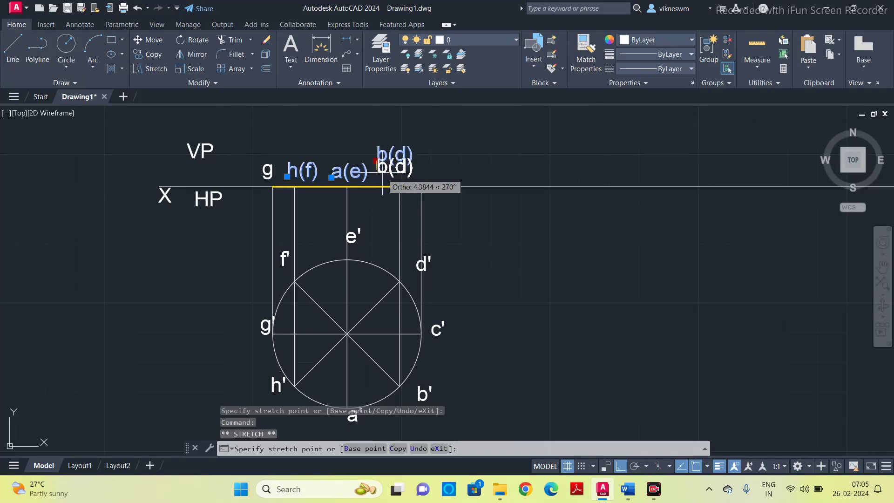
click(384, 177)
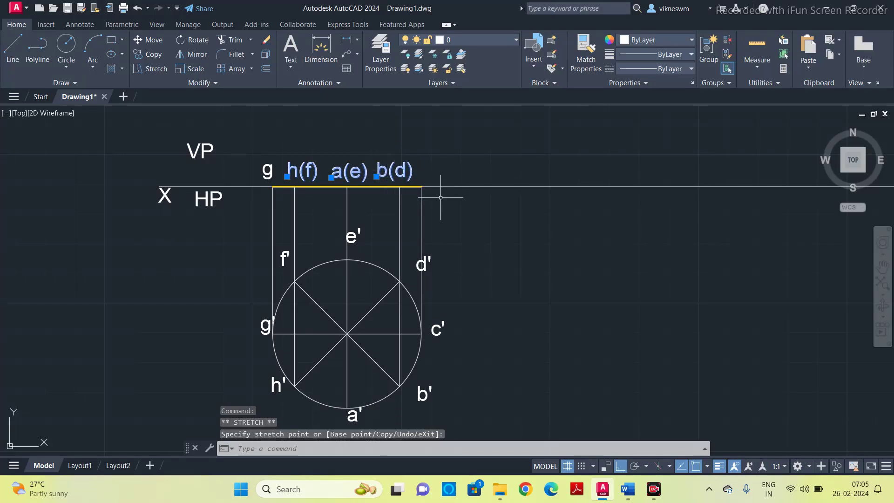
key(Escape)
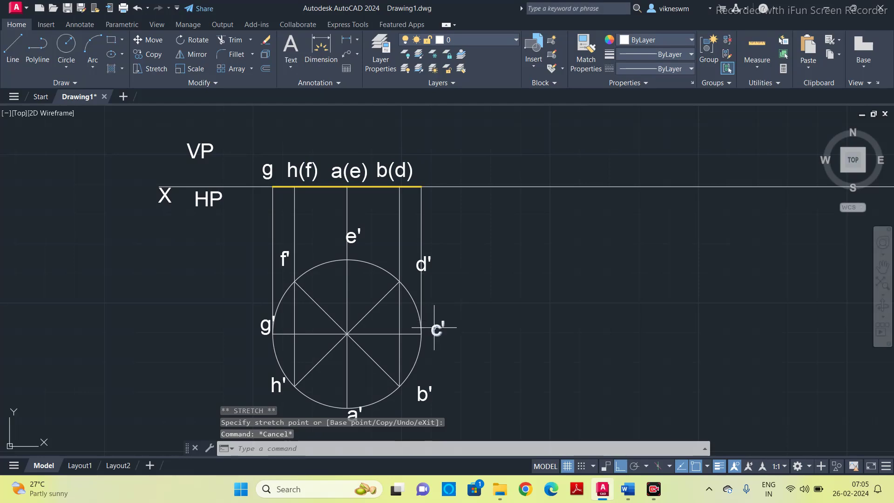
Copy the c' label to the right end of the XY line and rename it c
click(435, 328)
key(ctrl+c)
key(ctrl+v)
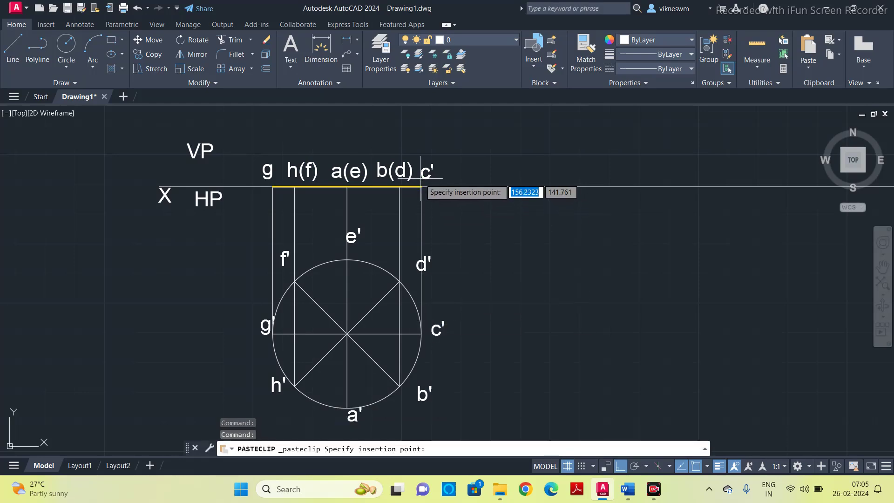
click(420, 178)
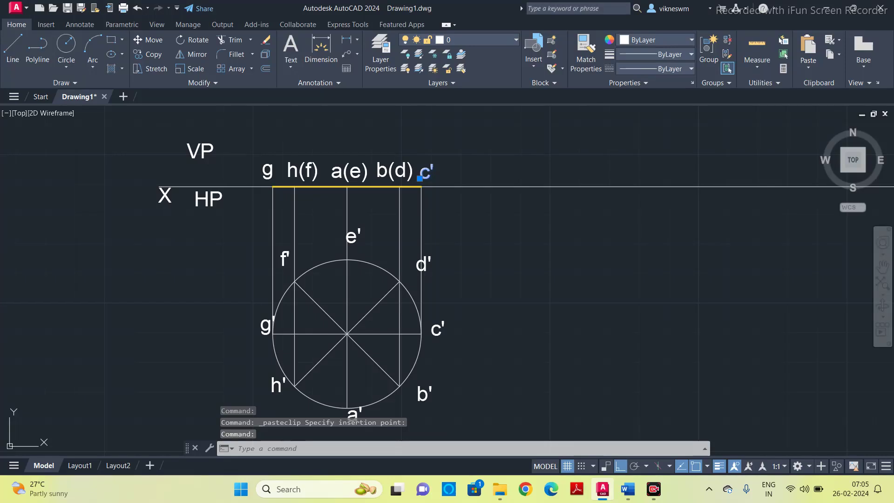
double_click(435, 173)
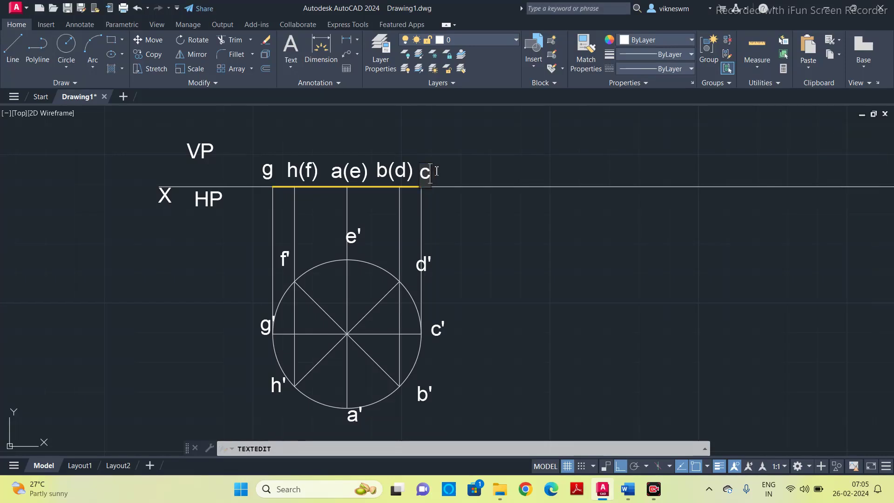
click(441, 173)
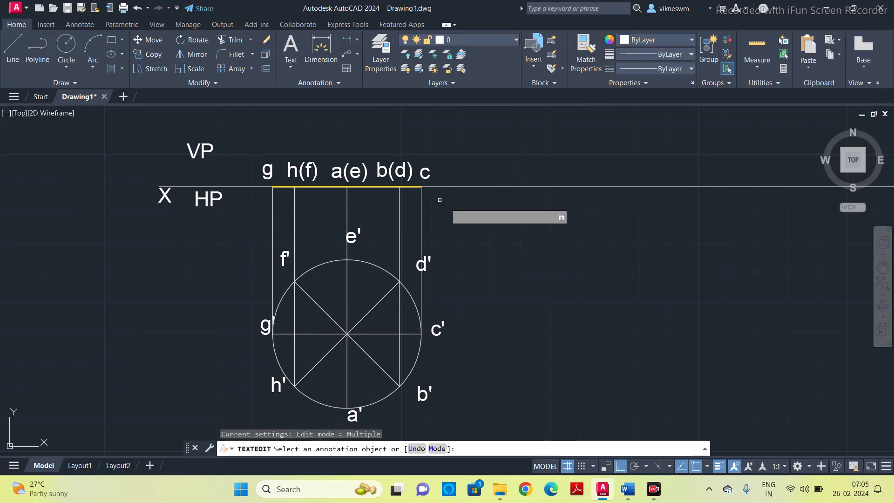
key(Escape)
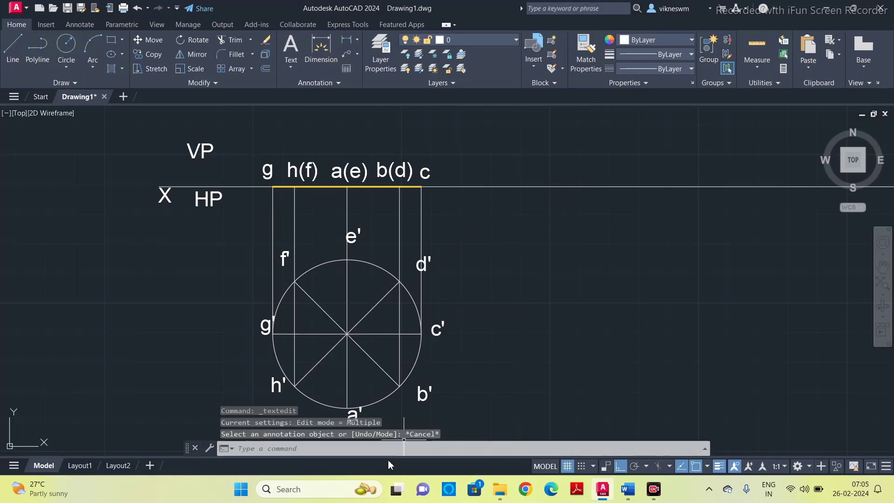
Place POINT objects at g, h(f), a(e), b(d) and c on the XY line
text(po)
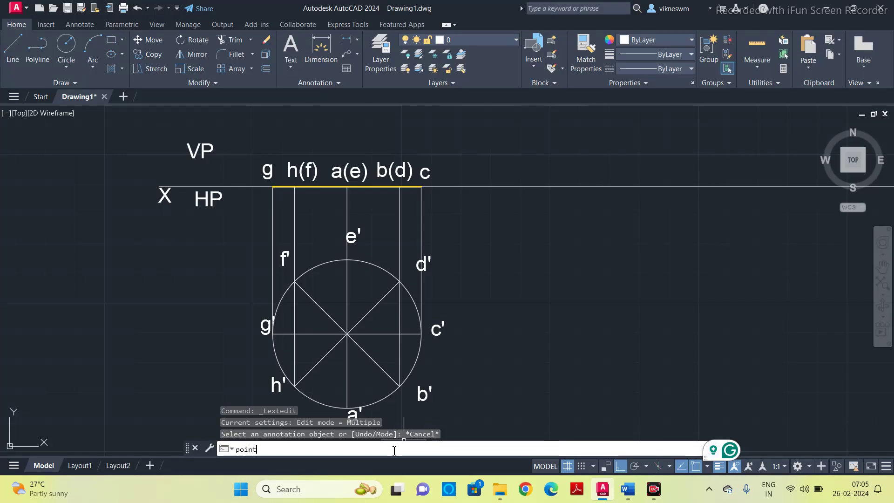
text(int)
key(Return)
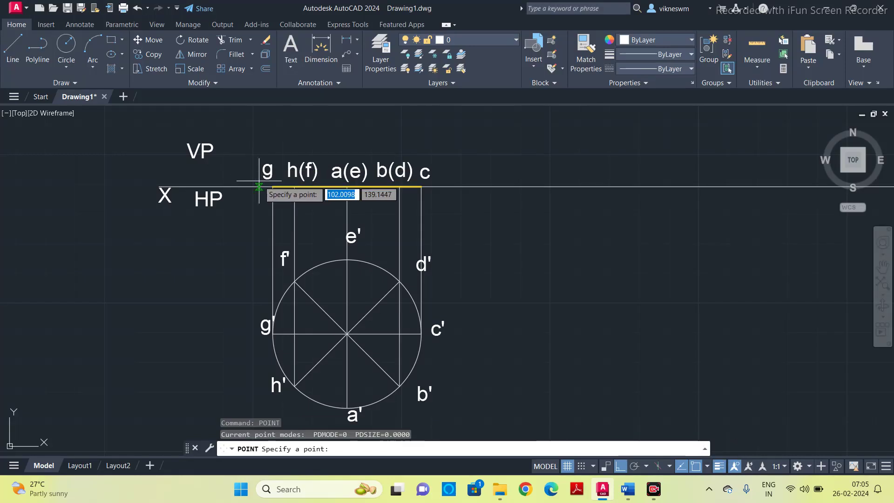
click(294, 187)
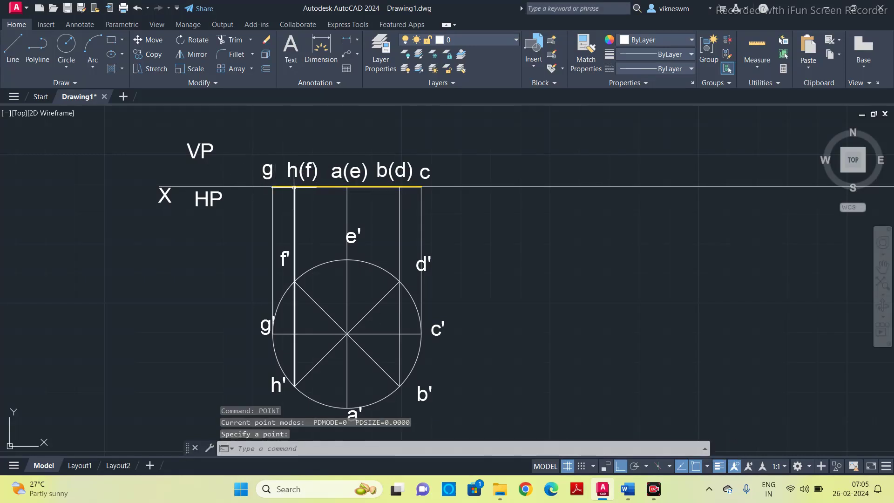
key(Return)
click(294, 185)
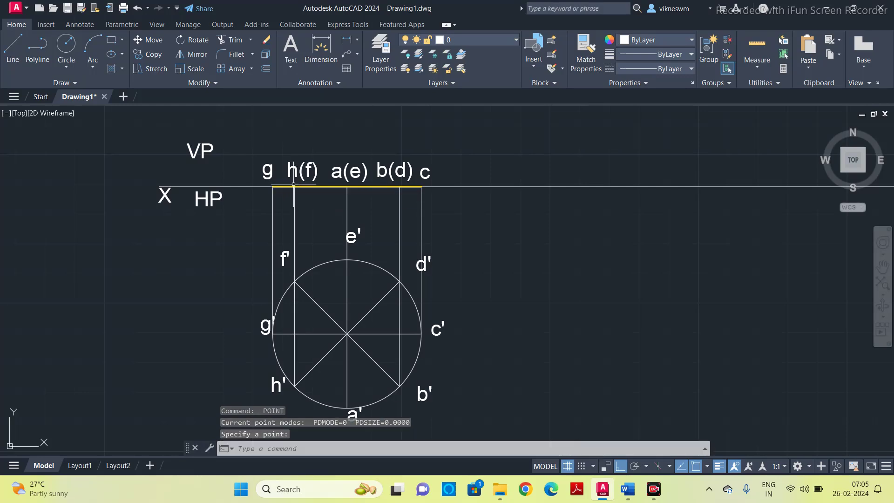
key(Return)
click(337, 186)
key(Return)
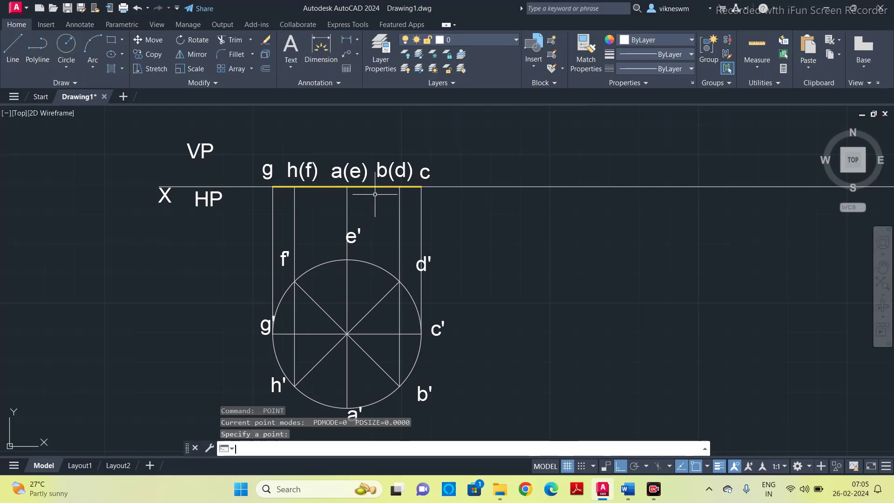
click(399, 186)
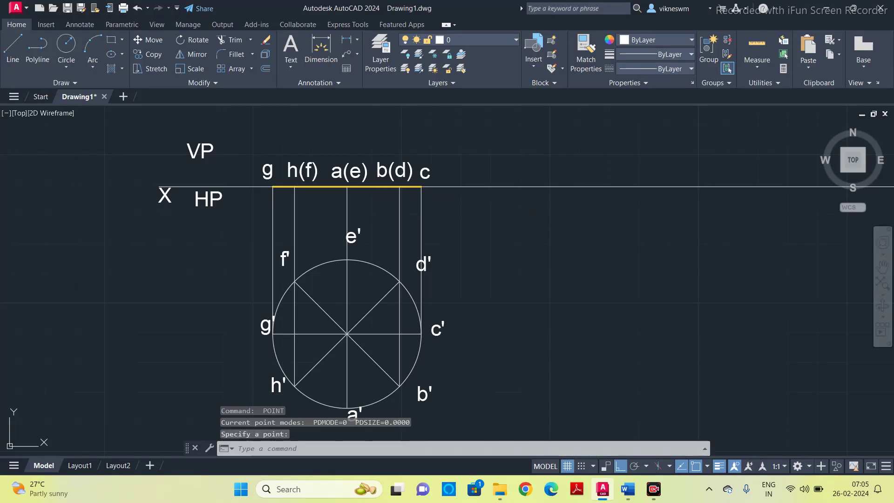
key(Return)
click(421, 187)
Set the point style to circle-with-cross, size 4, in absolute units
click(776, 83)
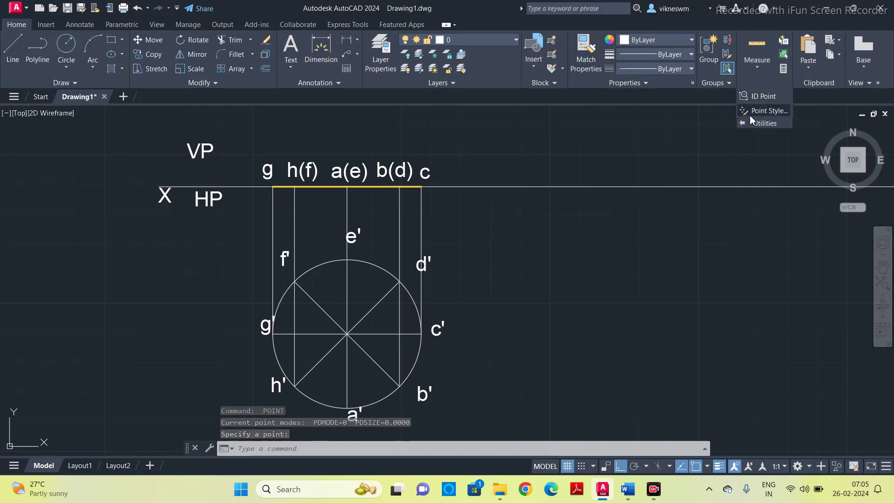
click(768, 111)
click(476, 191)
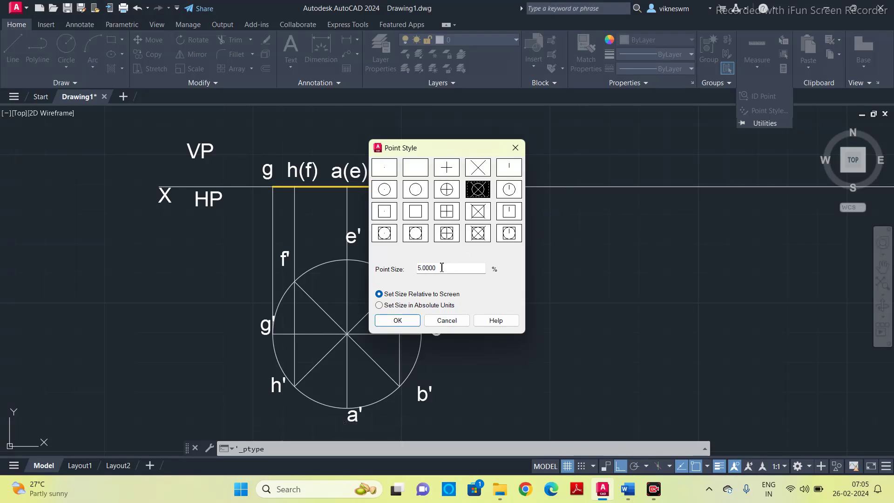
drag(441, 267, 378, 274)
text(4)
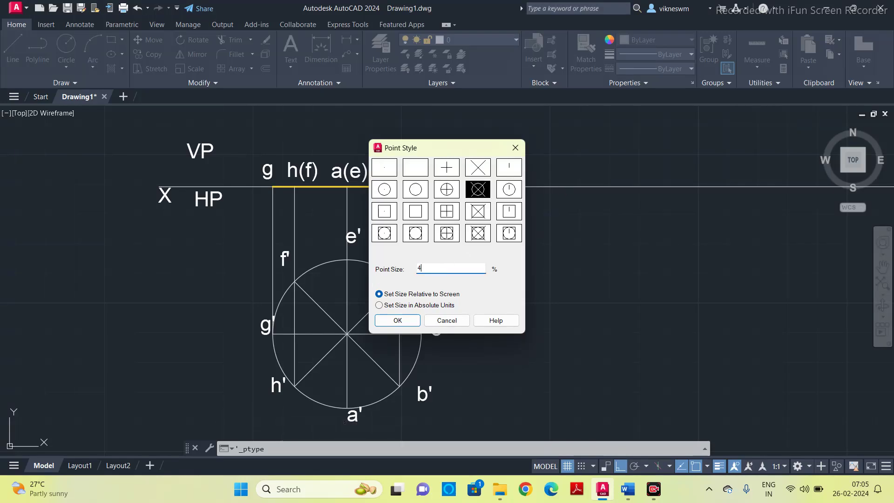
click(396, 304)
click(397, 320)
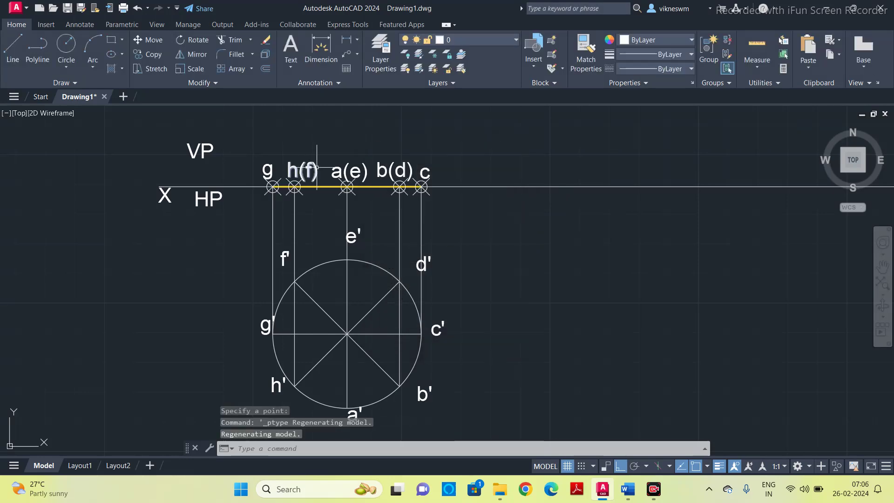
Copy the labels, point markers and line to the right along XY, using c as base
middle_drag(530, 275, 496, 265)
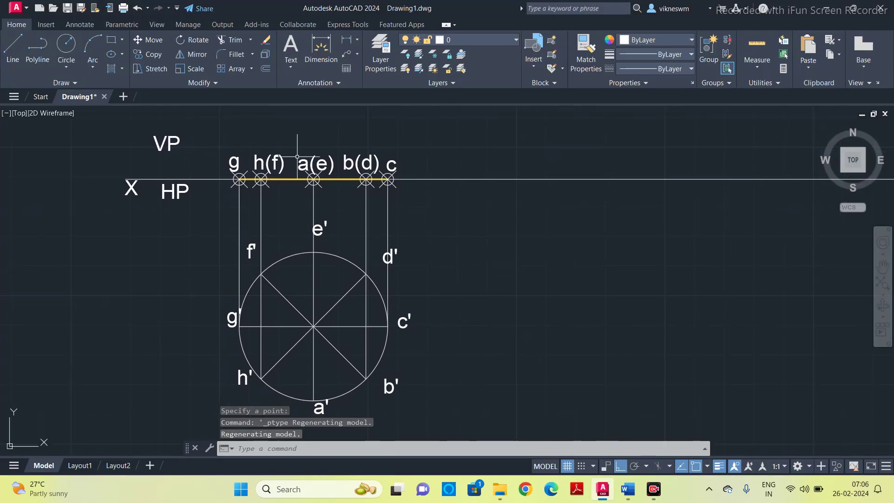
click(222, 136)
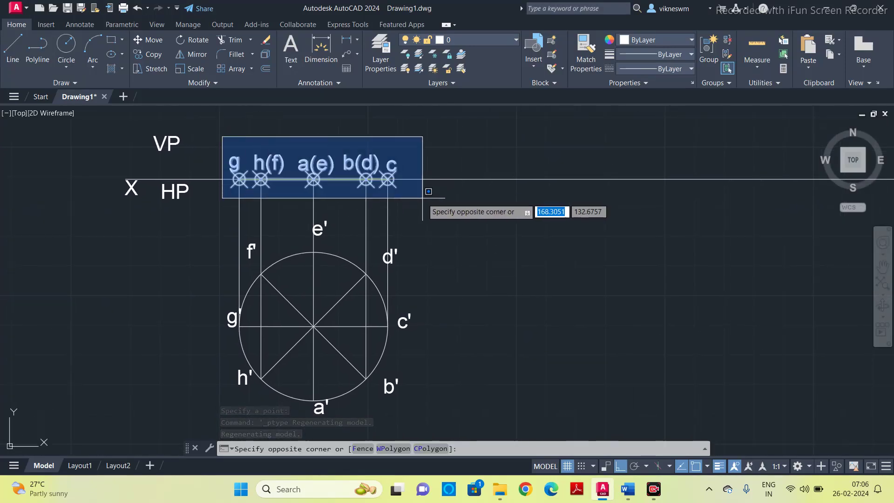
click(411, 186)
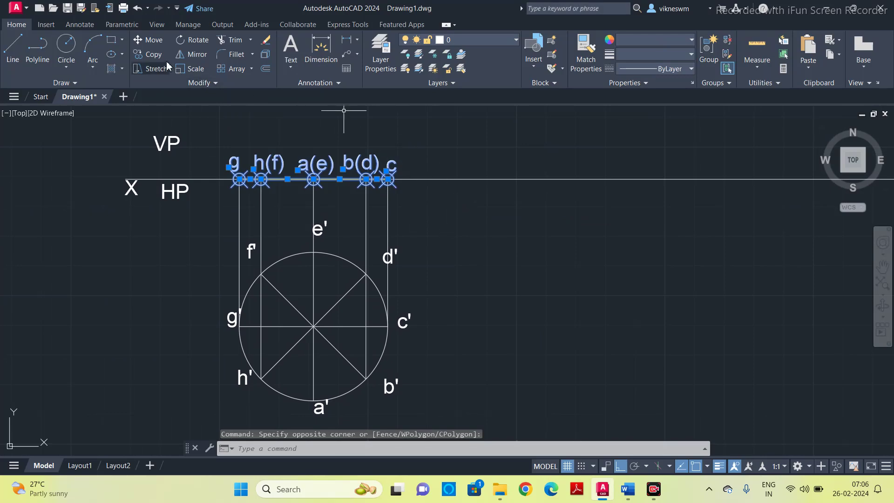
click(149, 54)
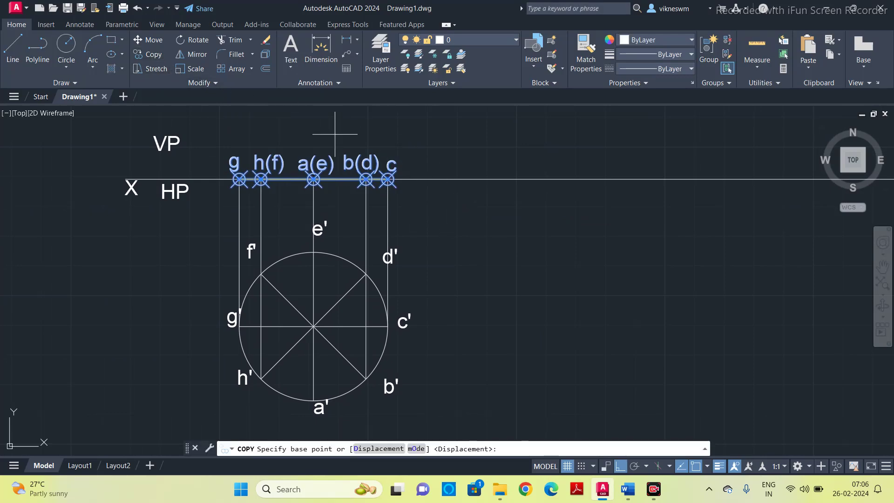
click(387, 180)
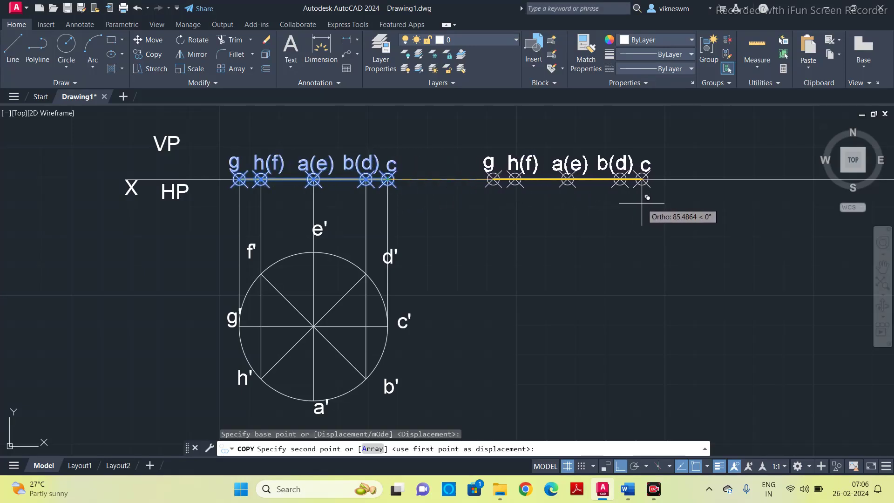
click(641, 203)
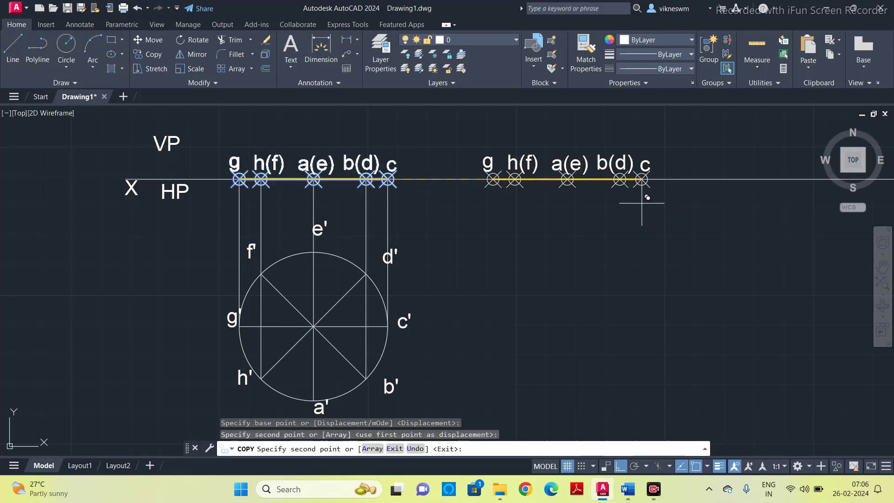
key(Escape)
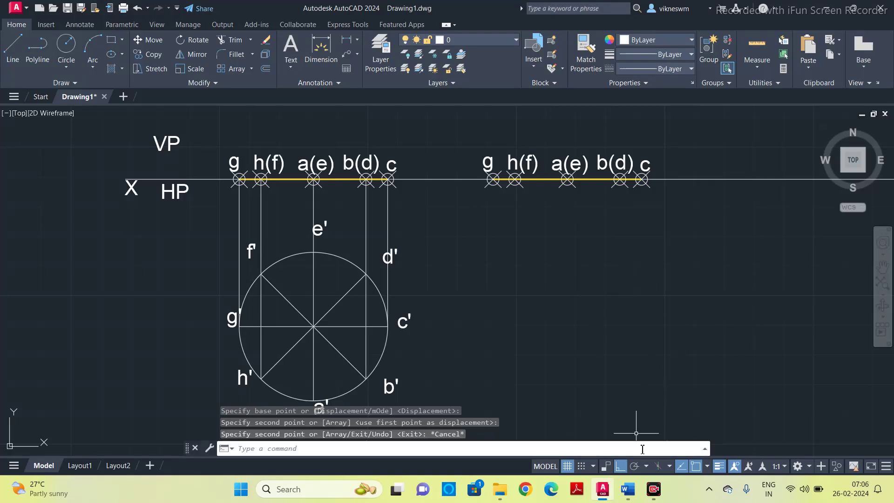
click(628, 489)
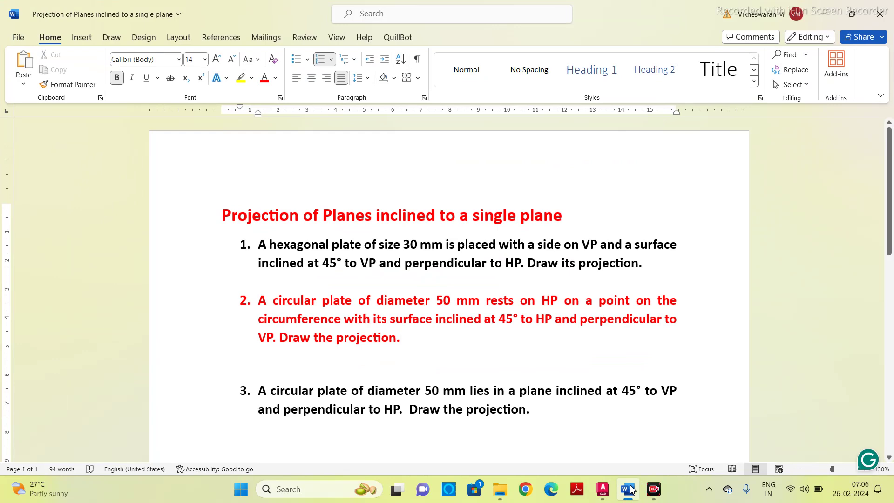
click(630, 489)
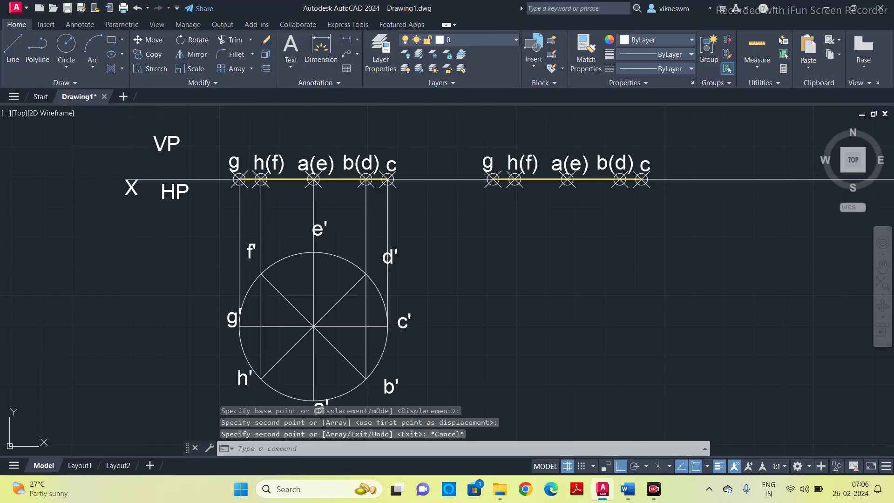
Rotate the right-hand copy of the labelled line 45° about point g
middle_drag(558, 204, 539, 238)
click(450, 164)
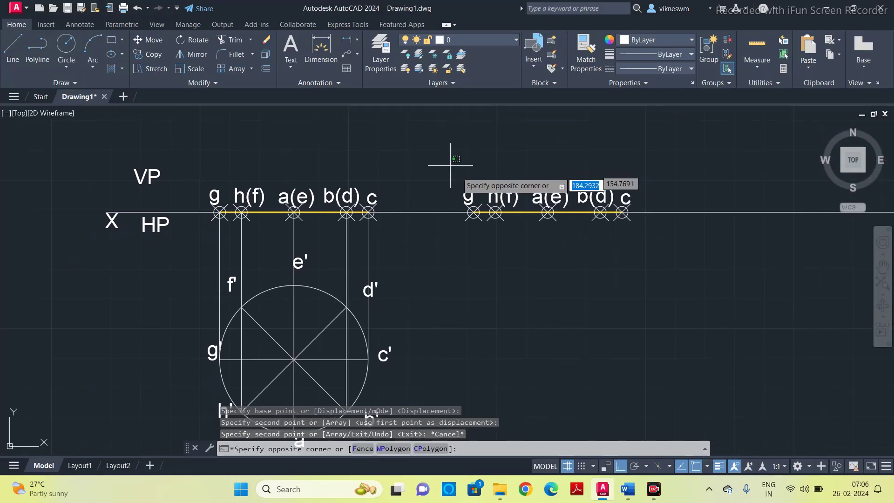
click(632, 237)
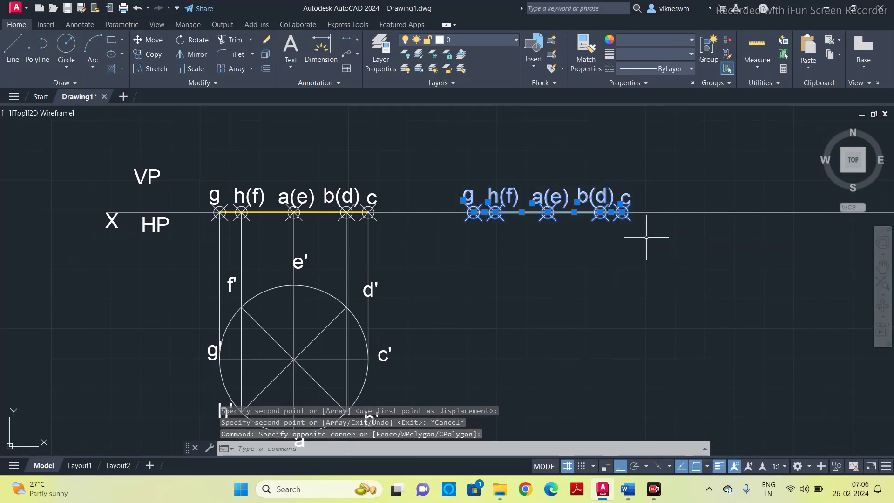
click(195, 40)
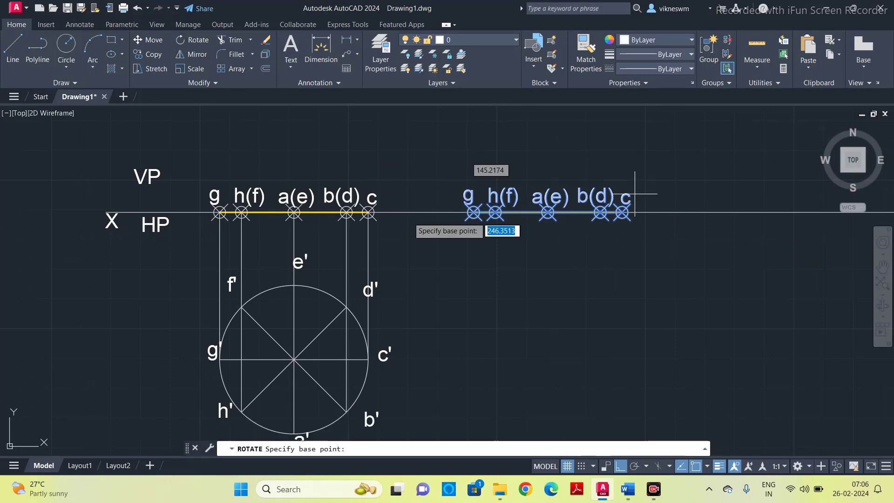
click(473, 213)
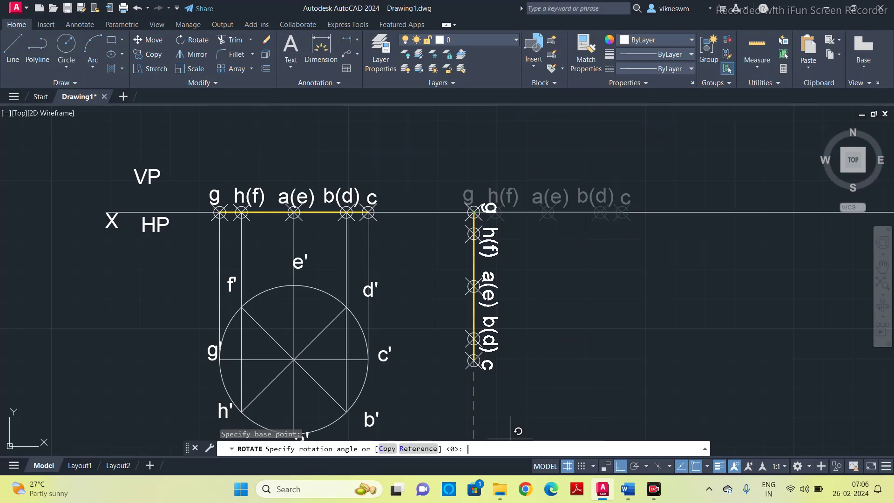
text(45)
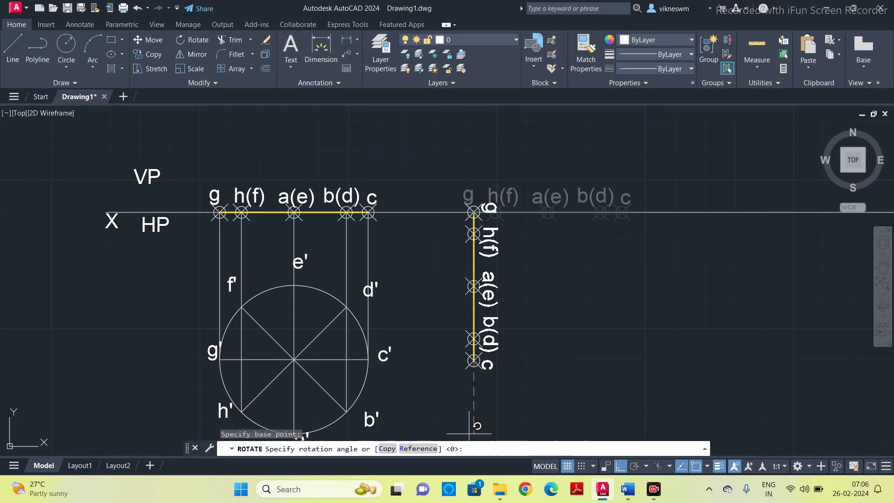
key(Return)
scroll(587, 238, down, 2)
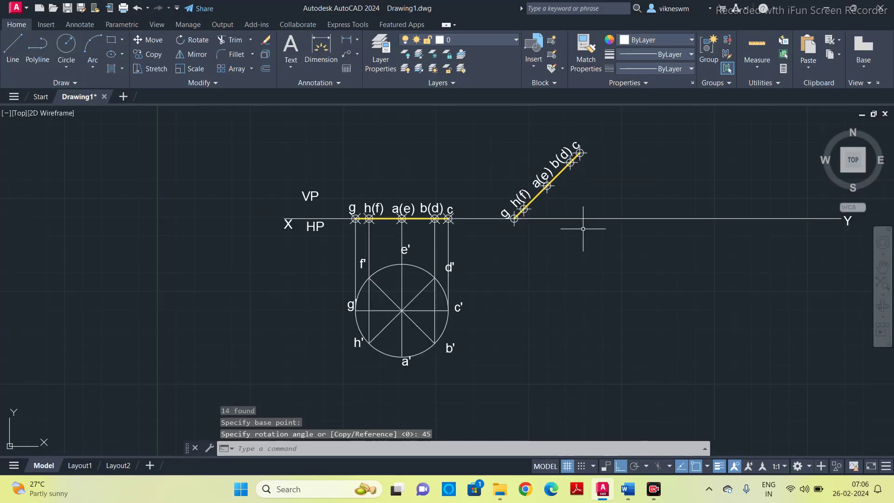
scroll(582, 260, up, 2)
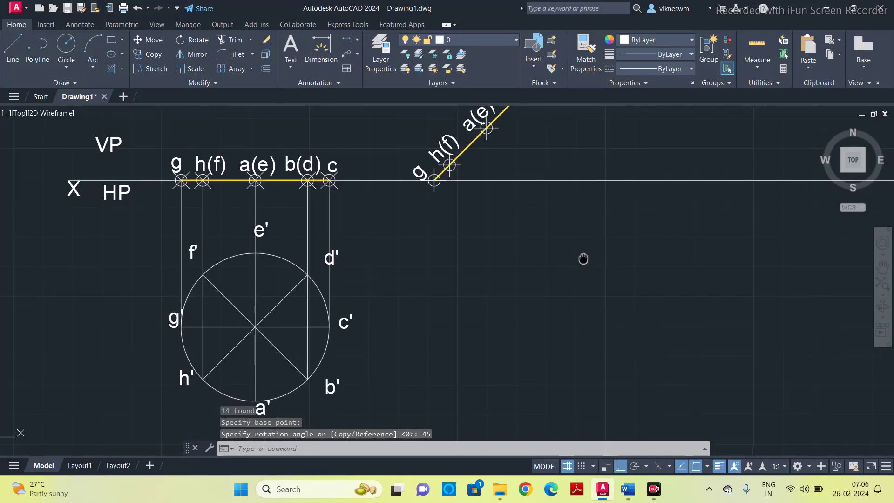
Add an angular dimension reading 45° between the inclined line and the XY line
click(358, 40)
click(375, 105)
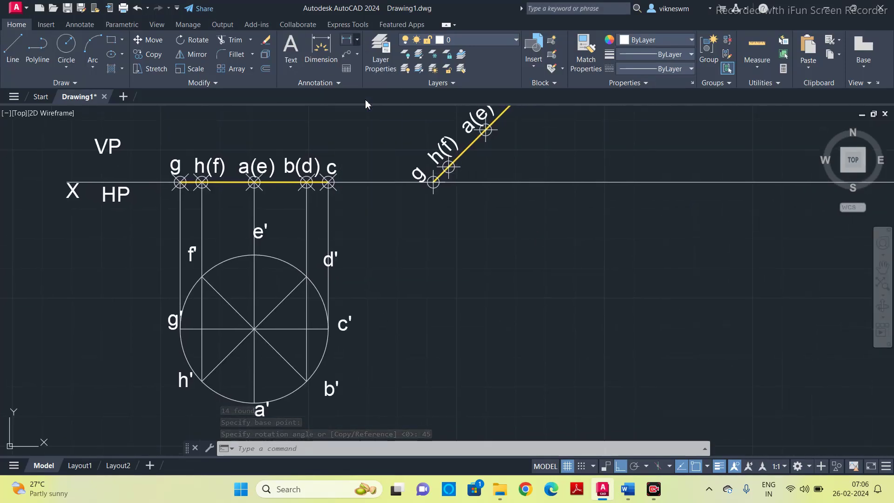
click(472, 144)
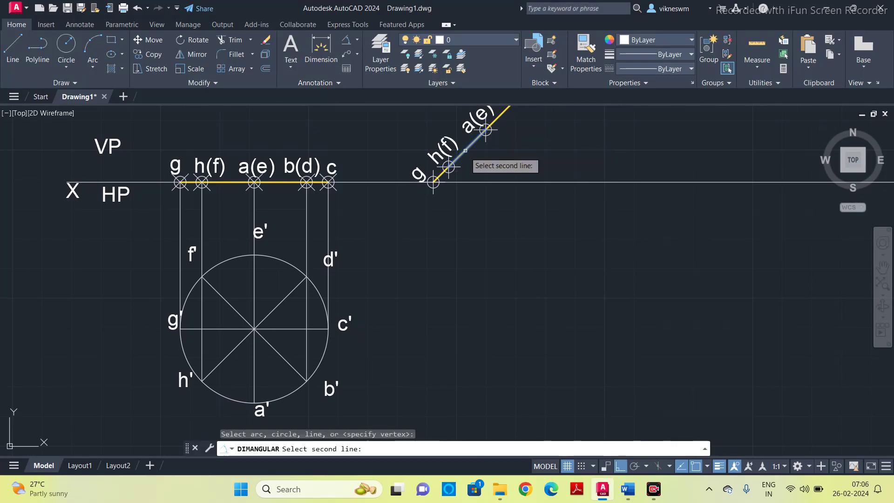
click(477, 183)
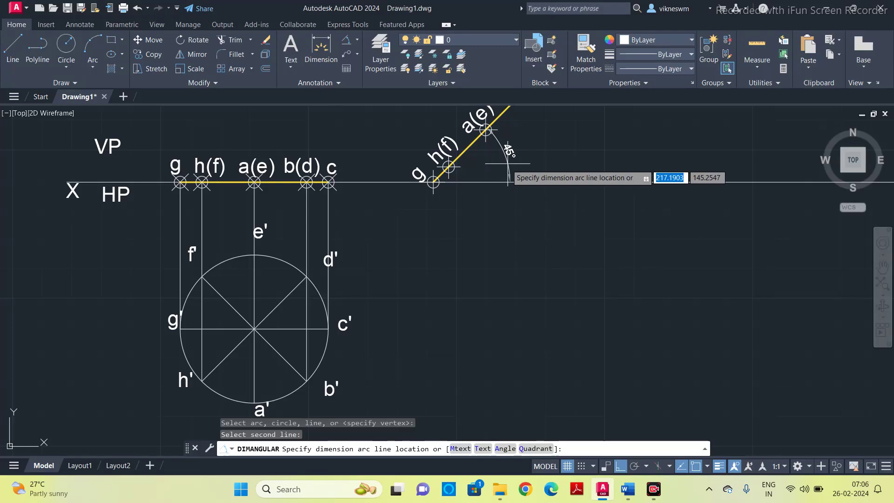
click(477, 180)
scroll(514, 178, down, 2)
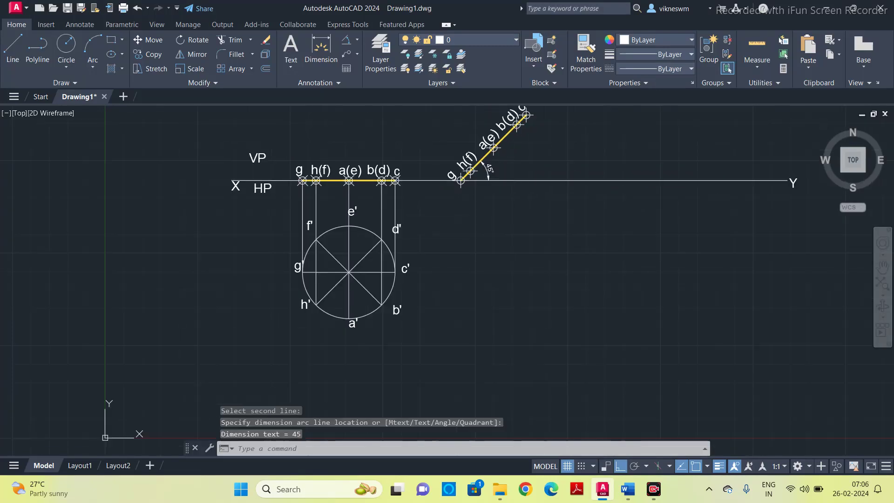
mouse_move(484, 199)
middle_down()
mouse_move(492, 223)
mouse_move(465, 254)
mouse_move(448, 250)
mouse_move(430, 261)
middle_up()
scroll(465, 254, up, 1)
scroll(465, 253, down, 1)
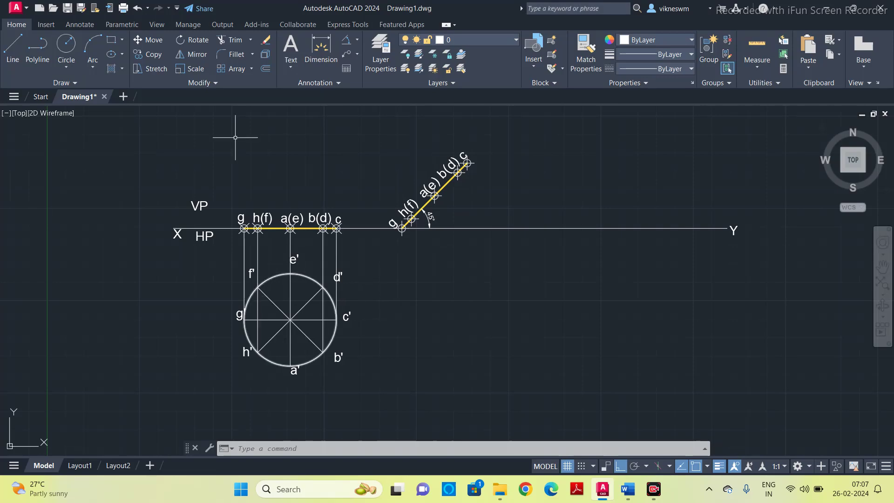
Draw vertical projectors down from points g and h(f) on the inclined line
click(14, 51)
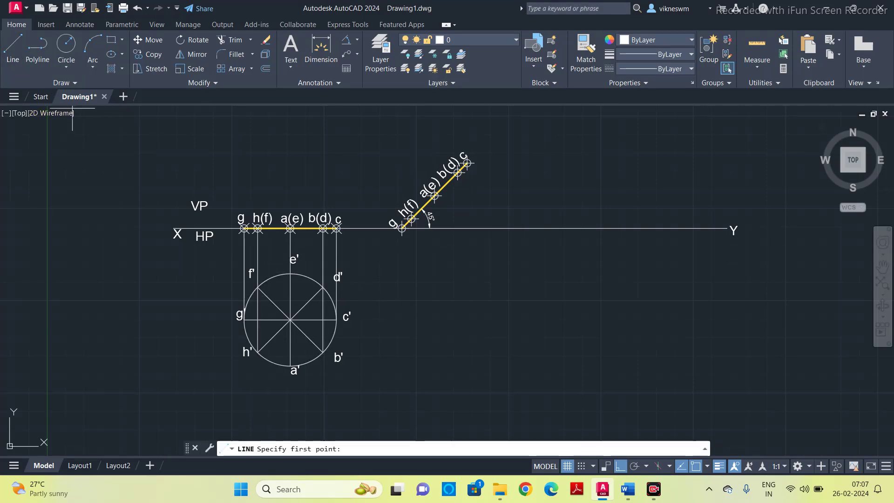
click(402, 228)
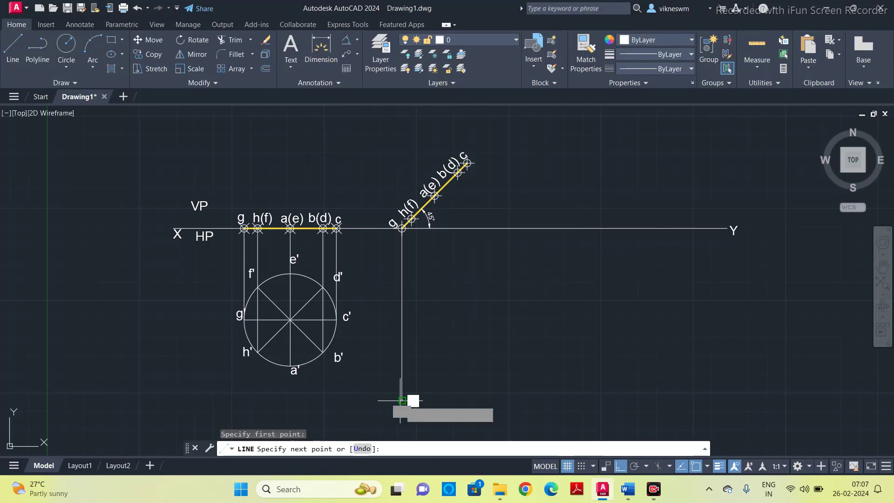
click(402, 400)
key(Escape)
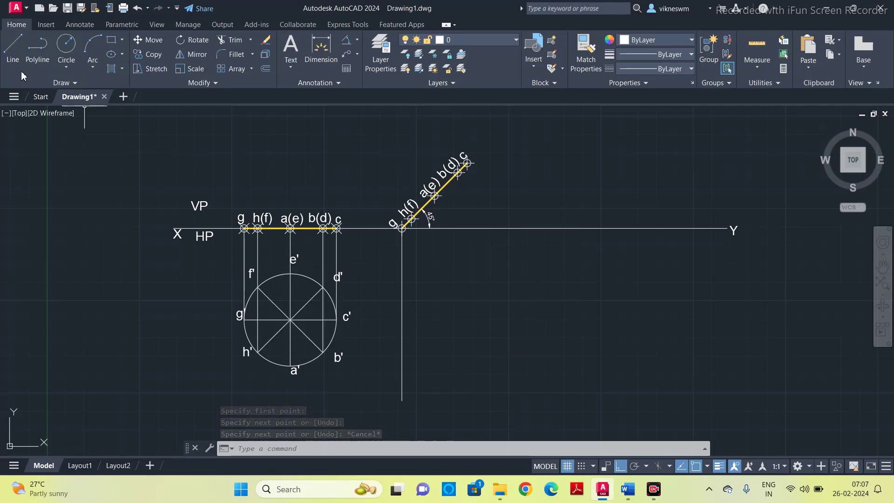
click(21, 51)
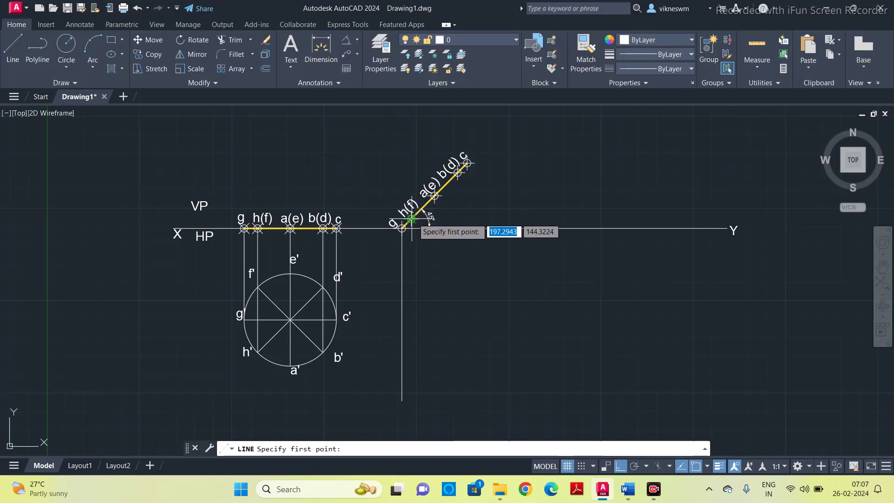
click(412, 219)
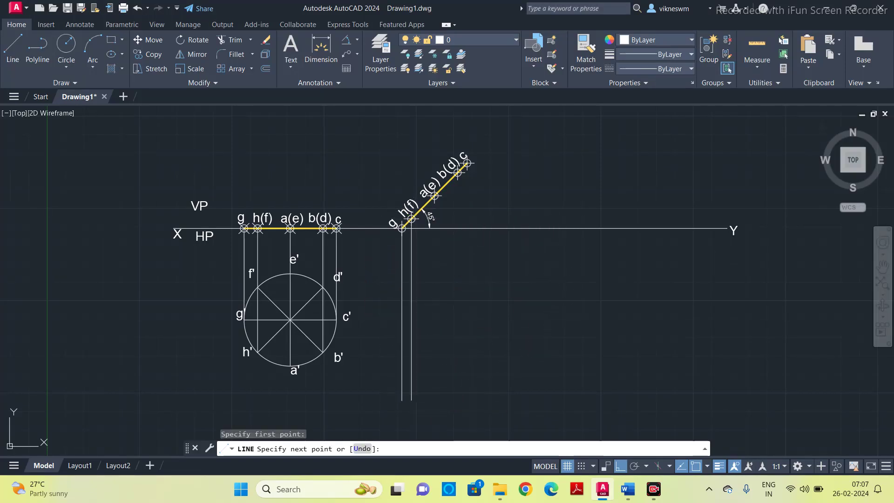
key(Return)
key(Return)
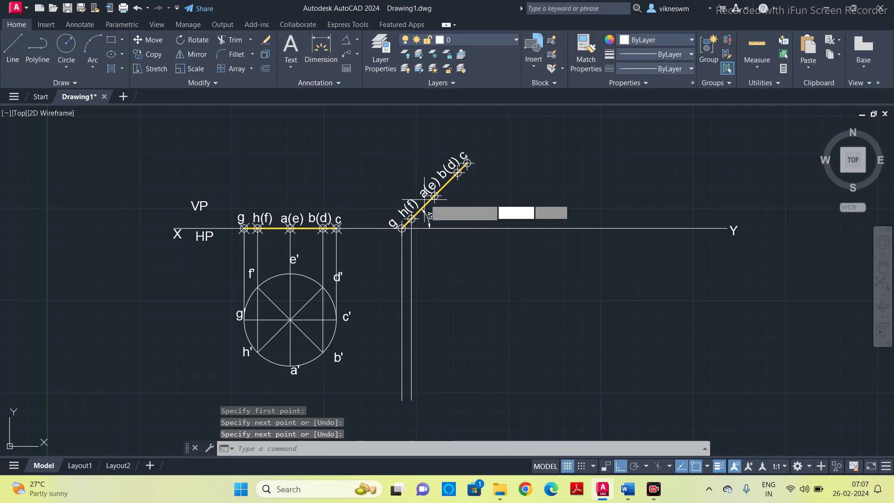
Drop vertical projectors from a(e), b(d) and c to below the circle
click(434, 195)
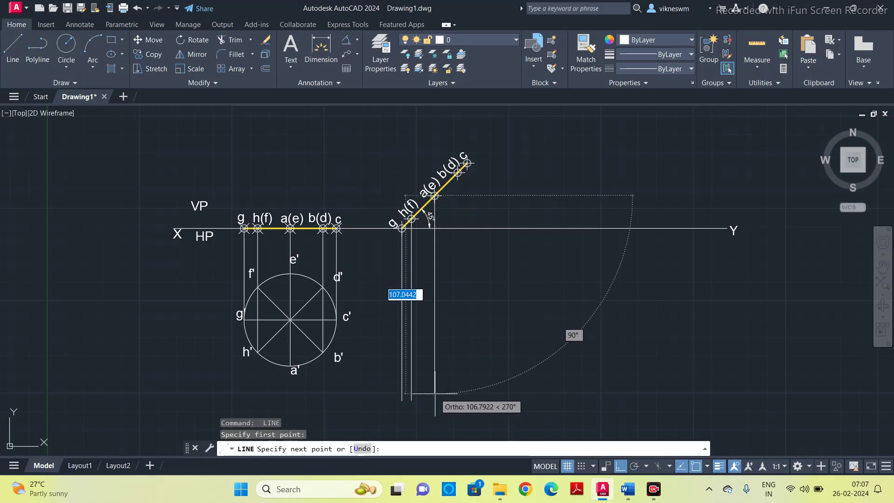
click(434, 399)
key(Return)
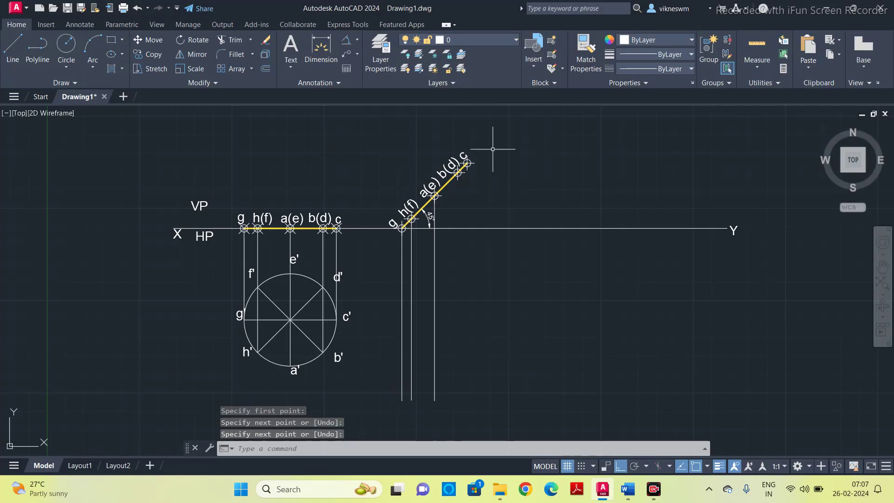
key(Return)
click(458, 172)
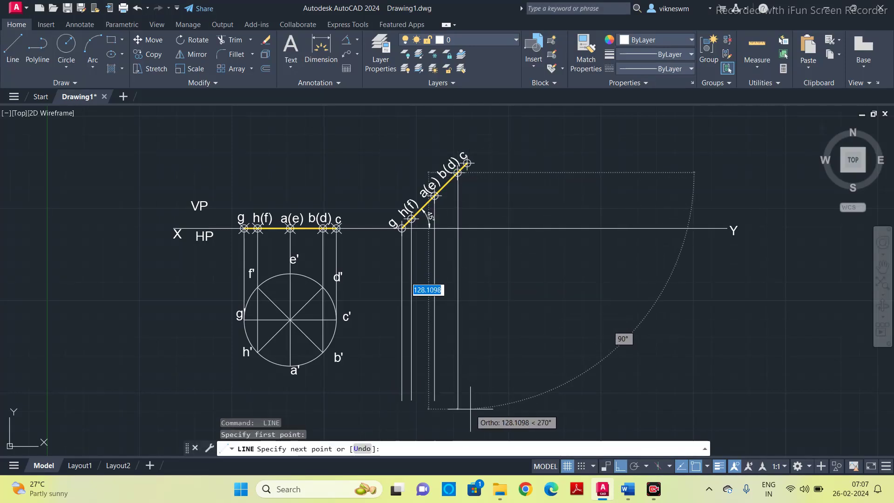
click(466, 399)
key(Return)
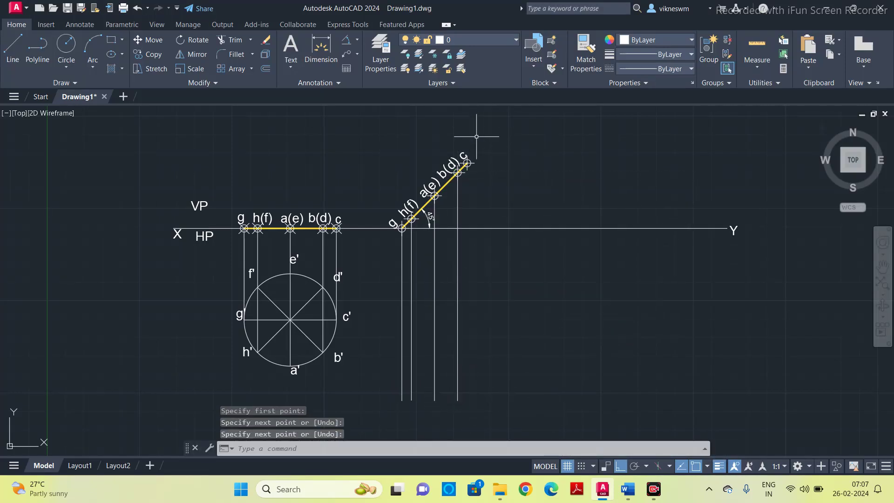
key(Return)
click(467, 163)
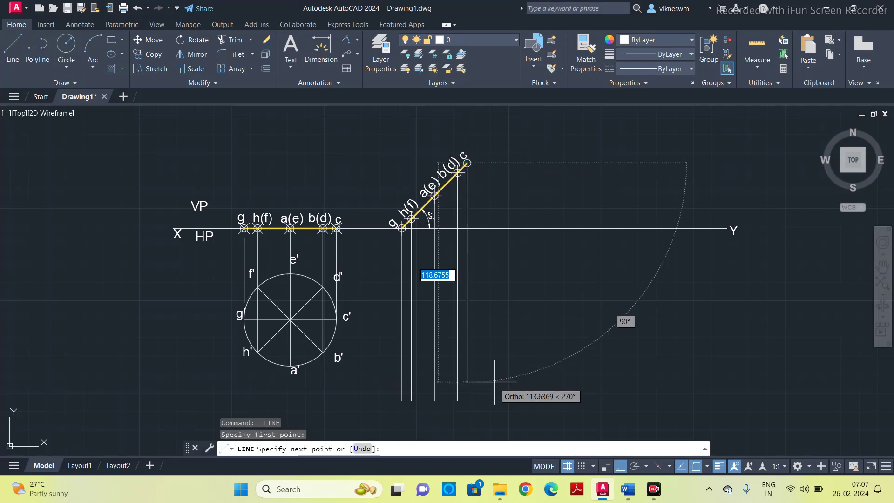
click(495, 399)
key(Return)
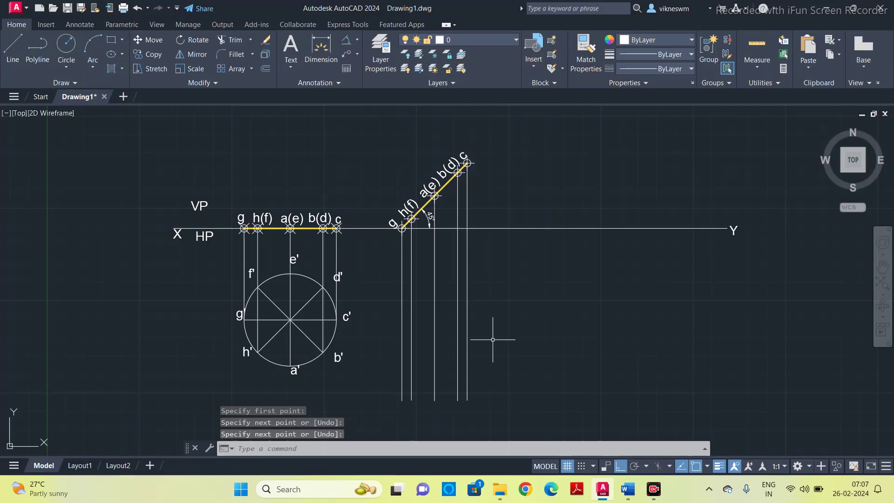
key(Return)
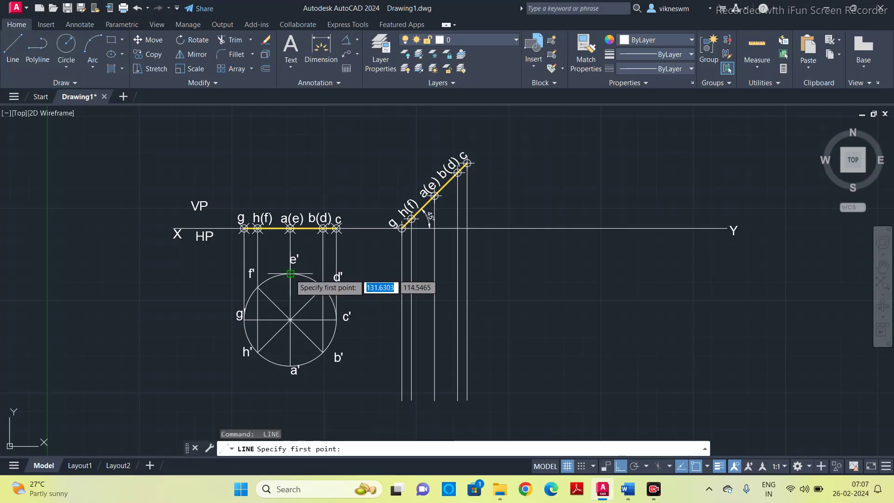
Draw horizontal projectors from a' and h' rightward across the vertical projectors
click(290, 363)
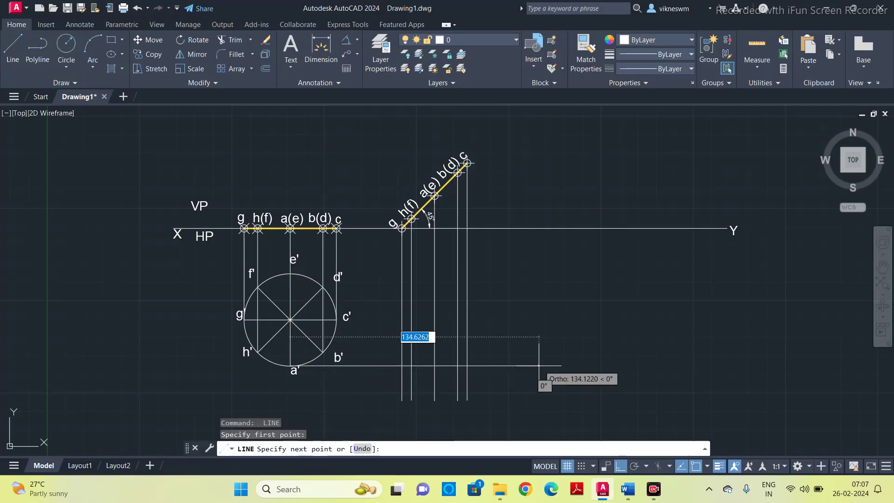
click(509, 366)
key(Return)
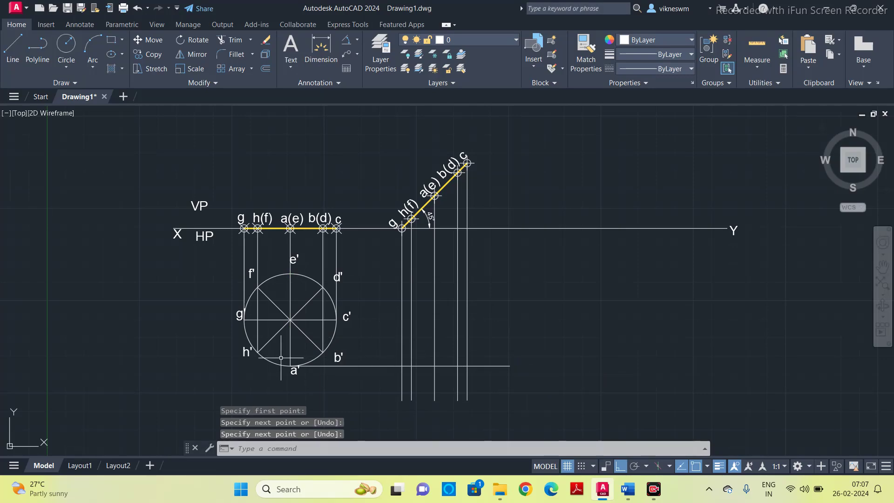
key(Return)
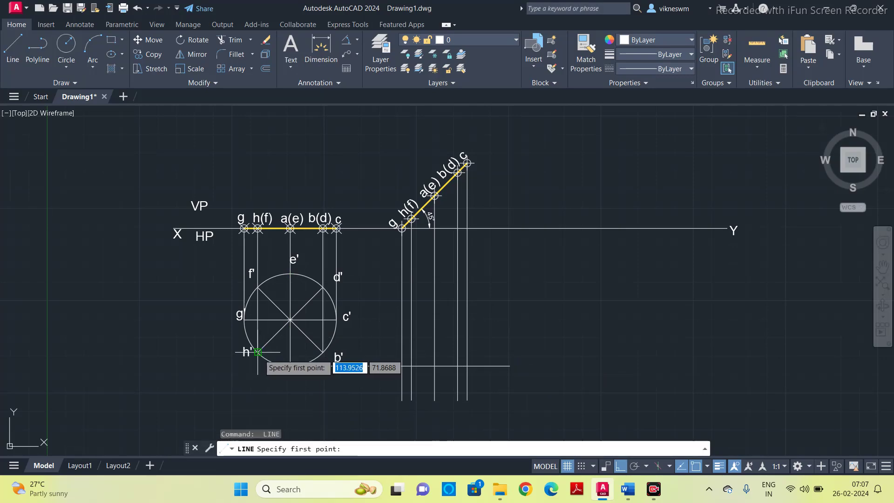
click(258, 351)
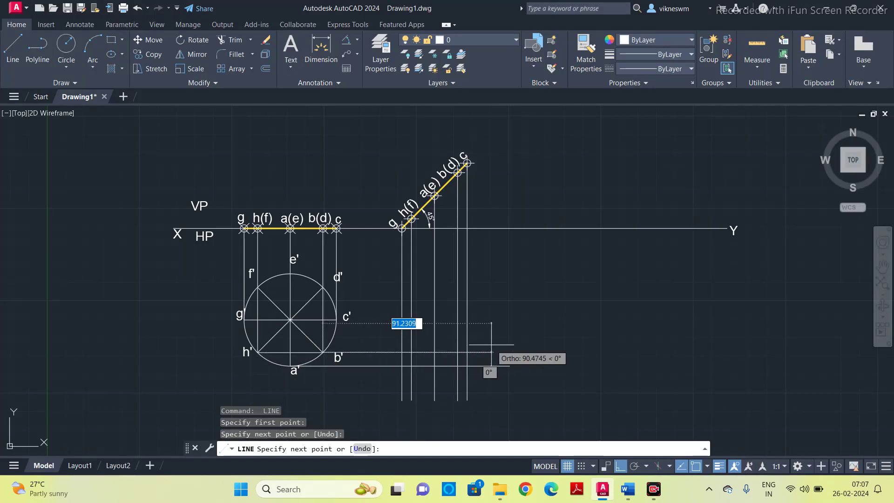
click(508, 352)
key(Return)
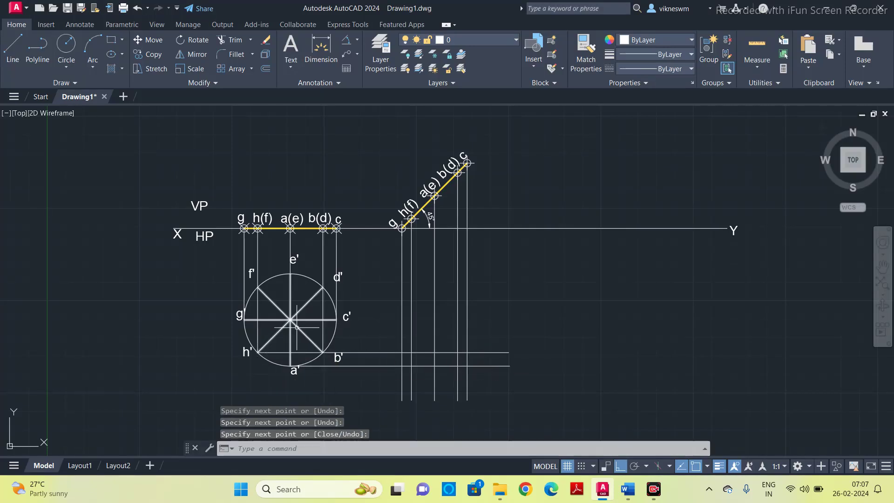
key(Return)
Add horizontal projectors through c', f'–d' and e' past the verticals, then fit the view
click(337, 320)
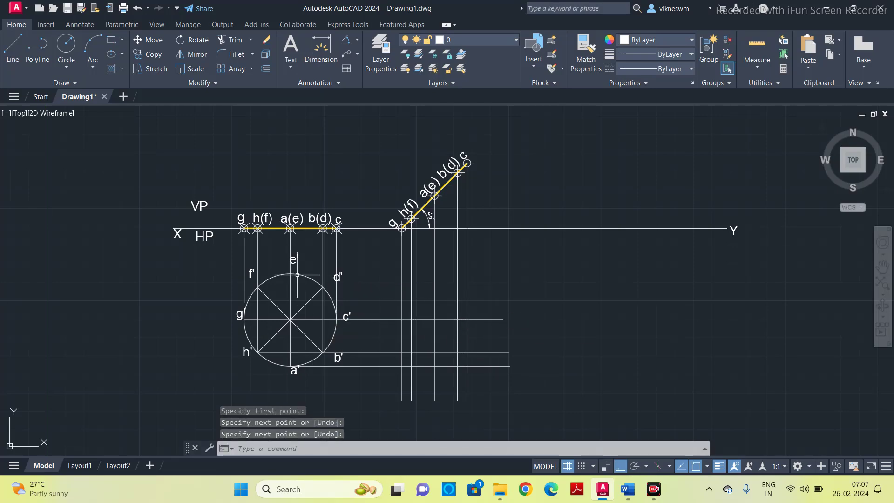
key(Return)
key(Return)
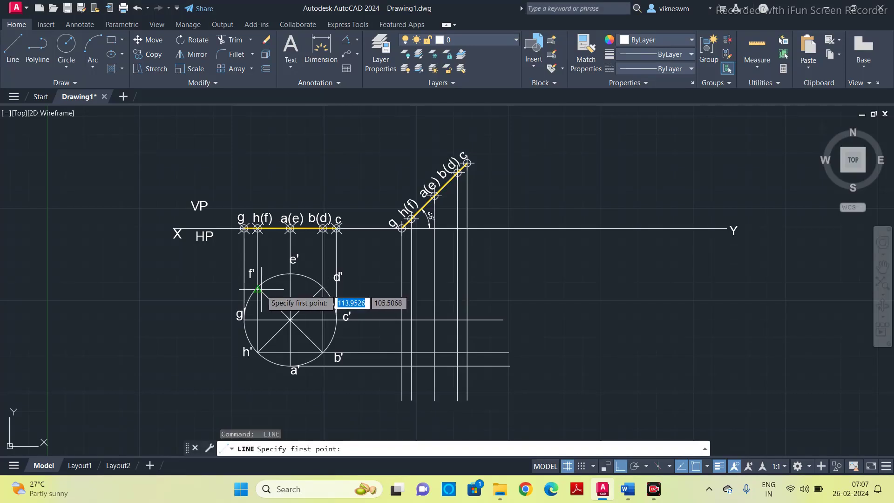
click(257, 289)
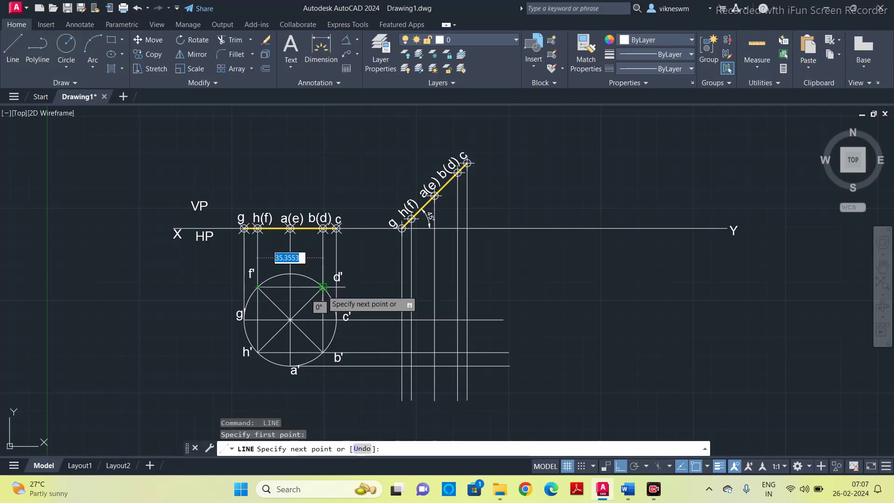
click(323, 287)
click(519, 287)
key(Return)
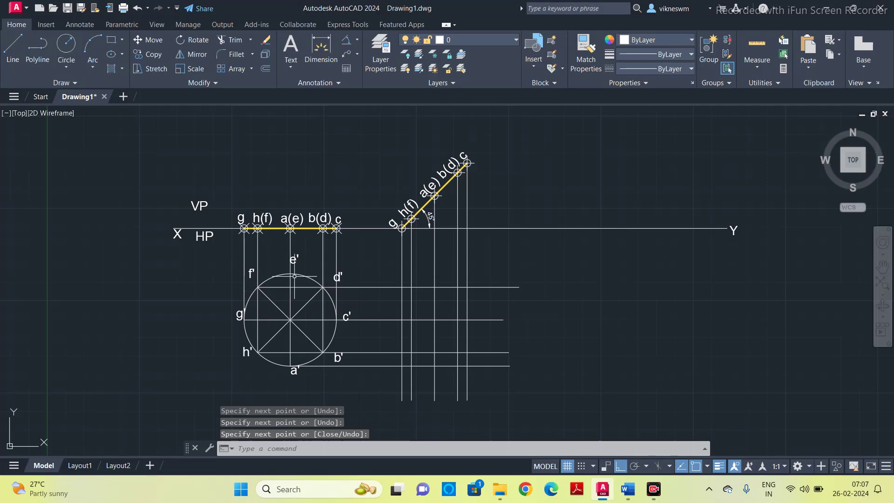
key(Return)
click(290, 274)
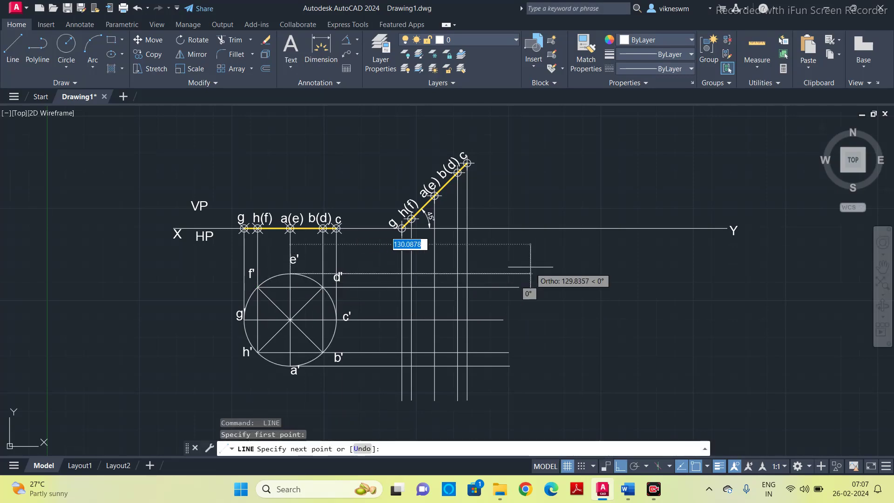
click(511, 272)
key(Return)
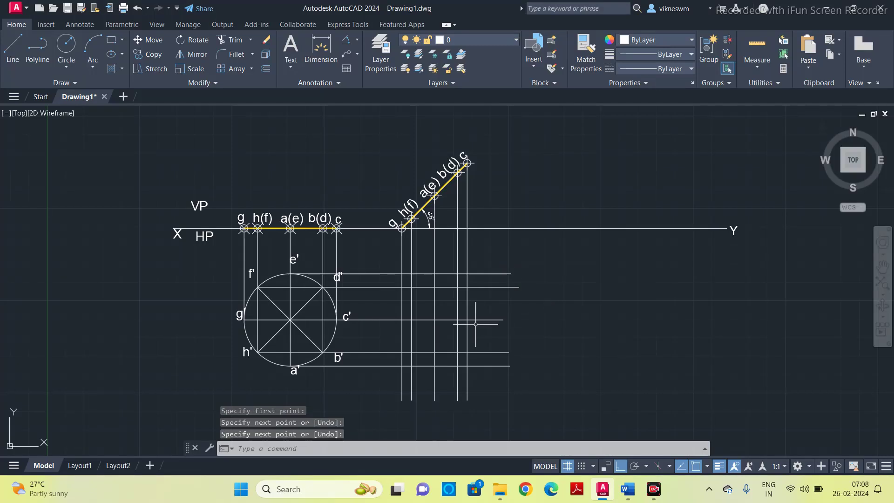
scroll(480, 324, up, 2)
middle_drag(498, 313, 510, 263)
Place point markers at the a, b, c and d projector intersections on the right side
scroll(511, 263, down, 5)
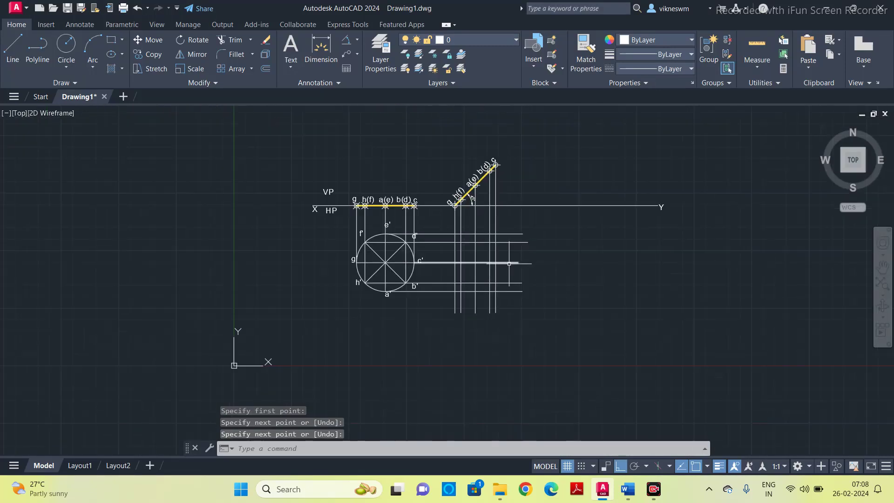
scroll(445, 292, up, 3)
middle_drag(444, 292, 438, 294)
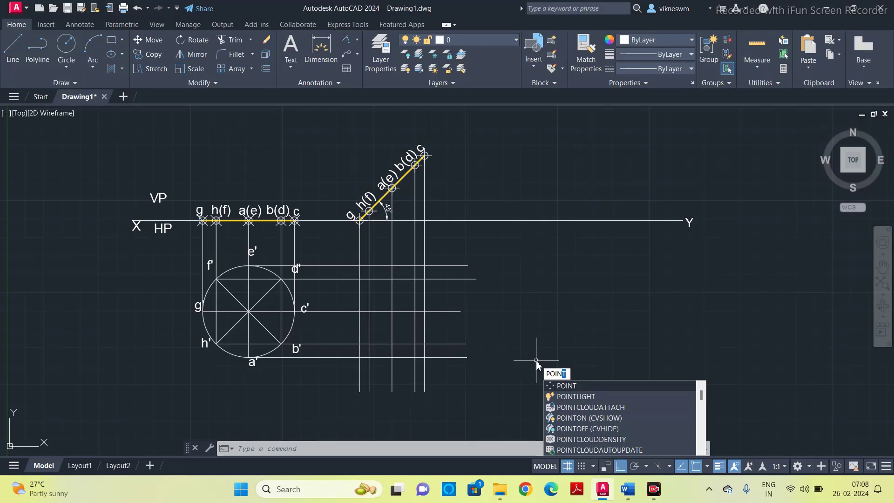
text(t)
key(Return)
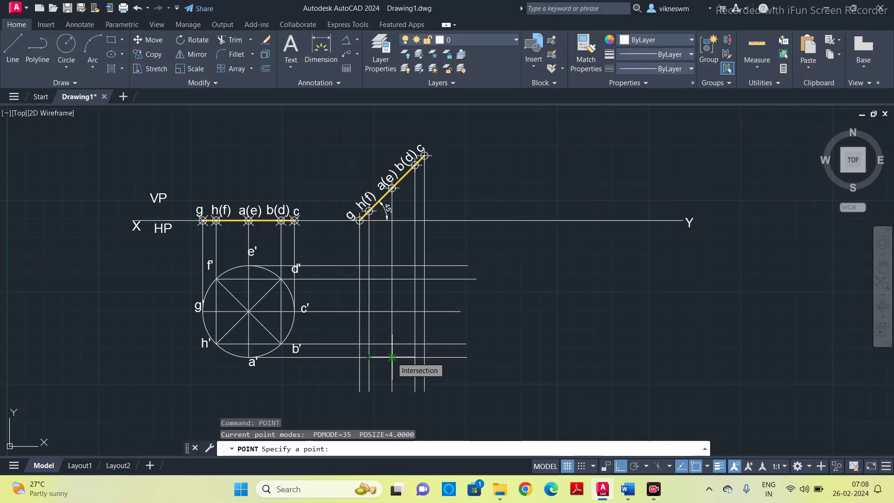
click(392, 357)
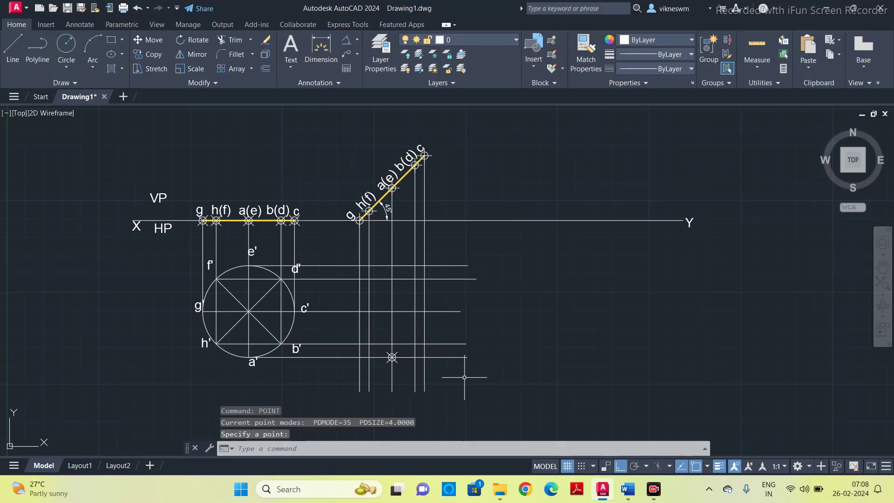
key(Return)
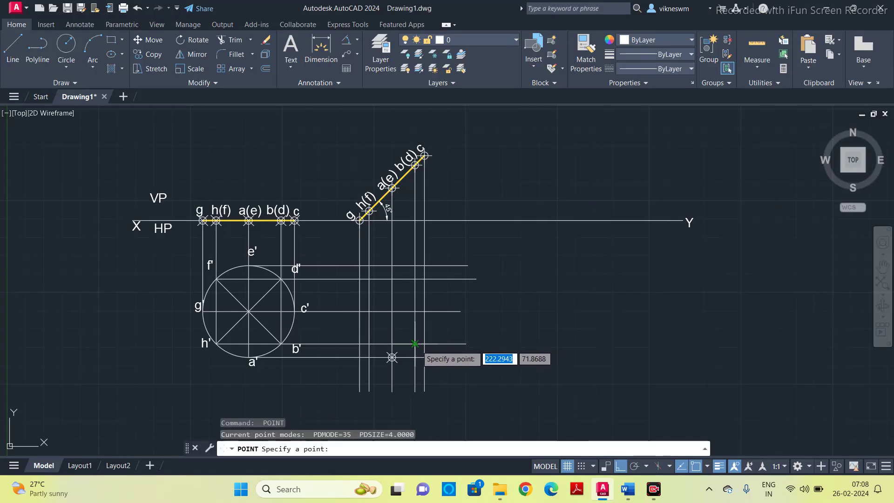
click(415, 343)
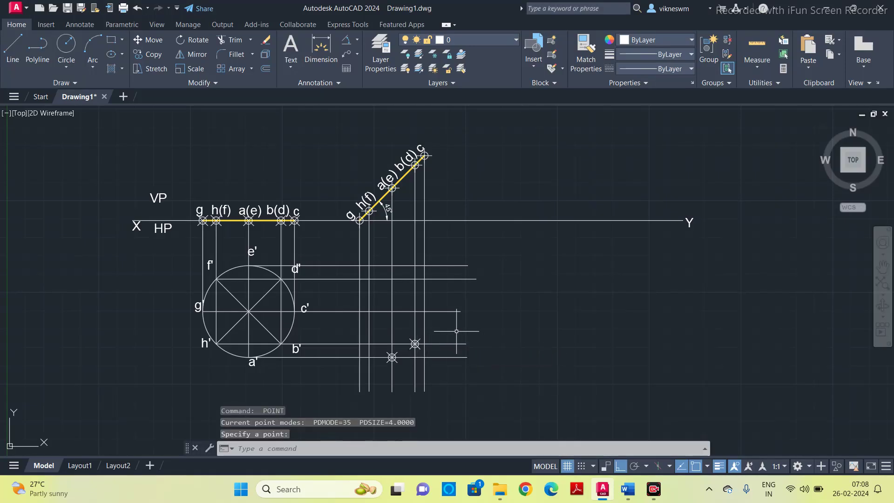
click(424, 311)
key(Return)
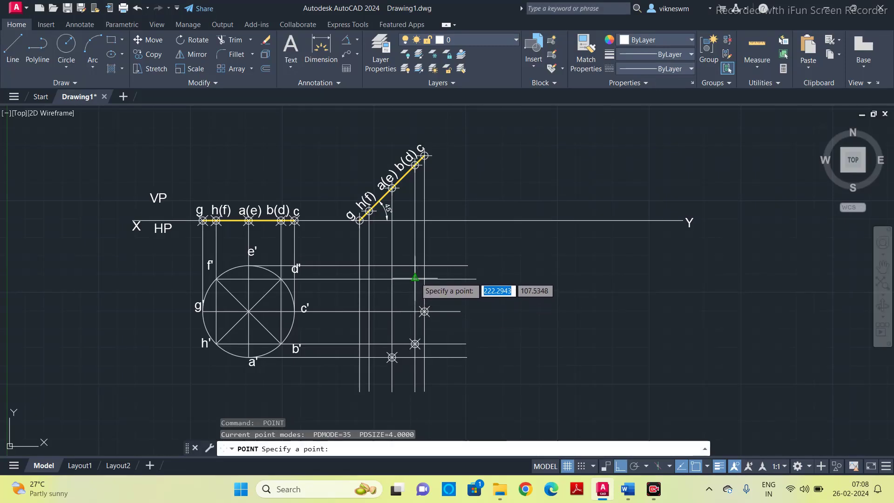
click(415, 279)
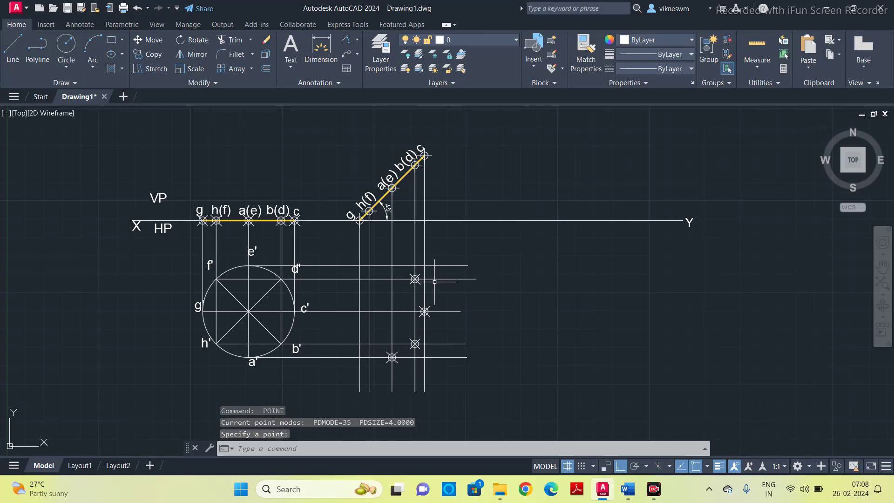
Mark the top intersection and the three left-side intersections with point markers
key(Return)
click(392, 264)
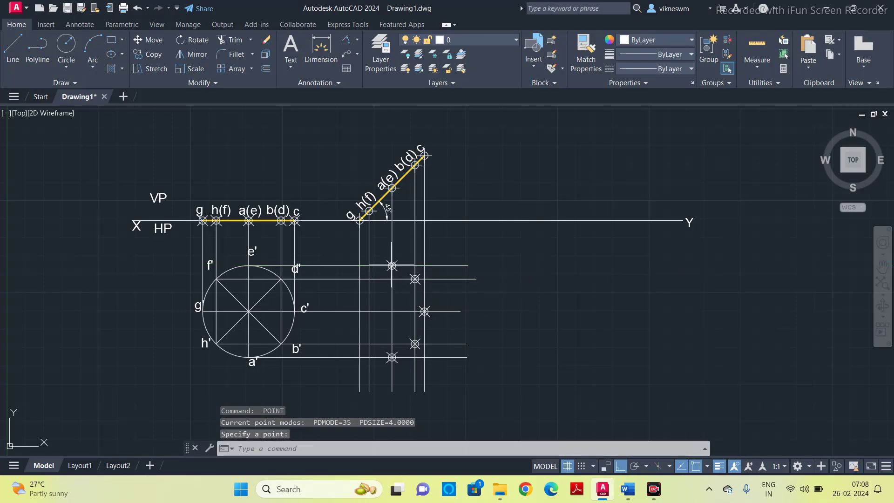
key(Return)
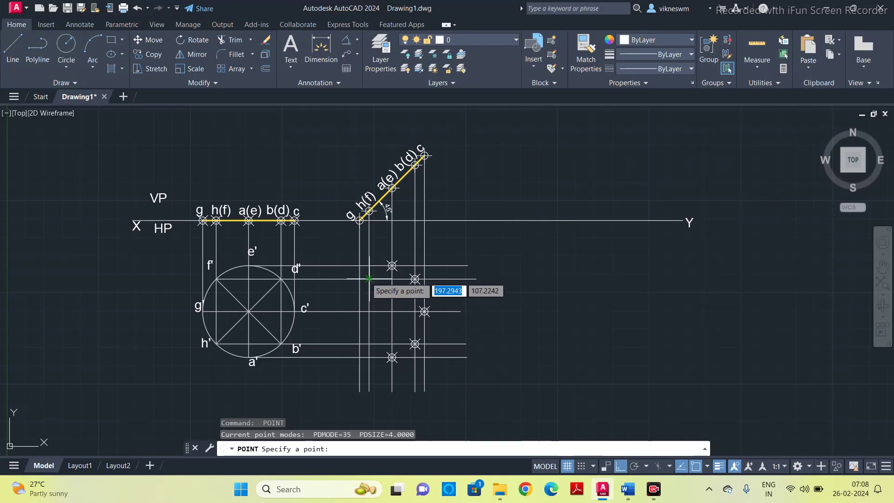
click(368, 278)
key(Return)
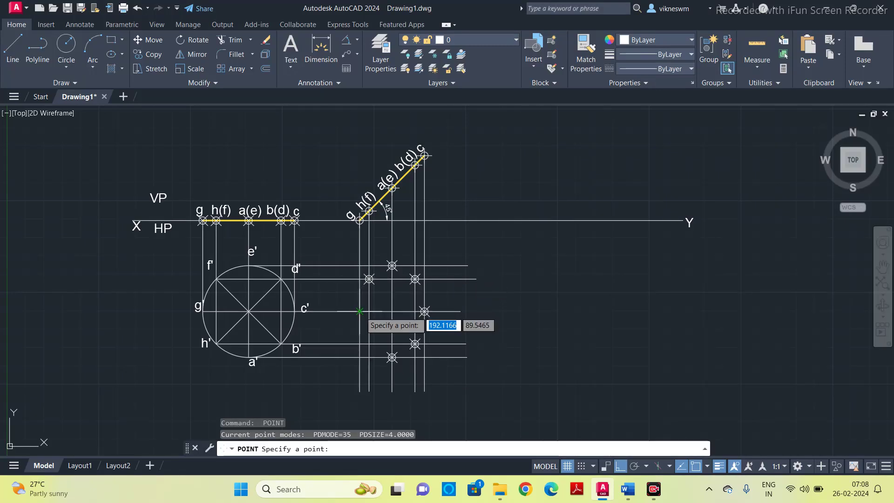
click(360, 311)
key(Return)
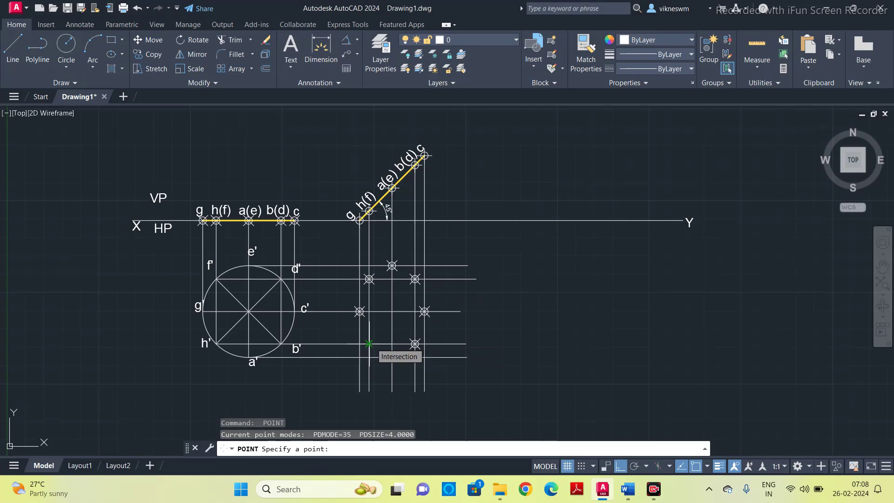
click(368, 343)
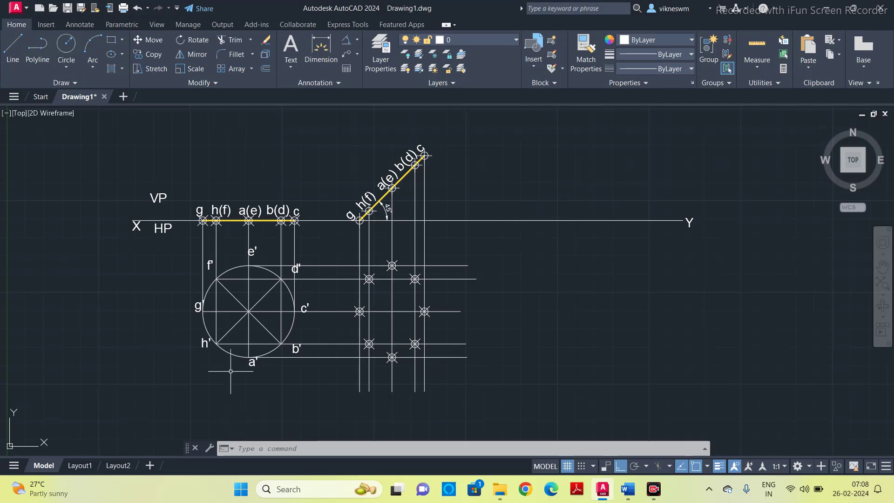
Copy the a' label and relabel the copy a1' below the lowest intersection
click(254, 364)
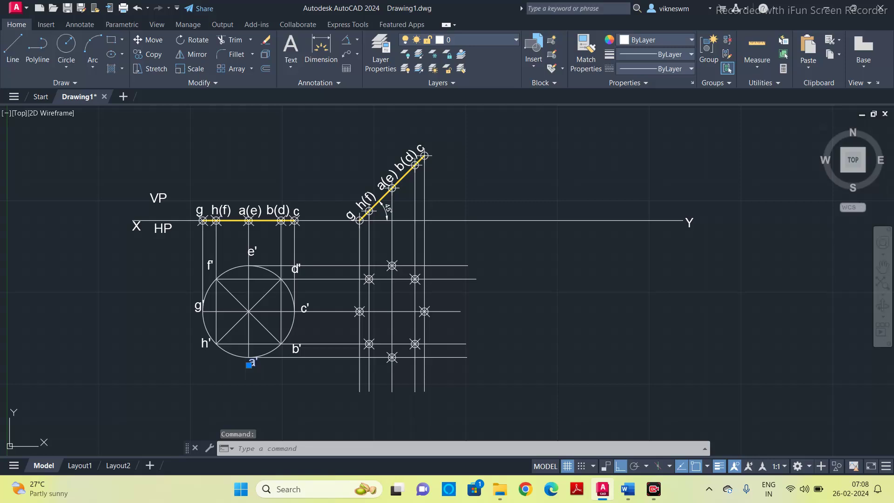
key(ctrl+c)
key(ctrl+v)
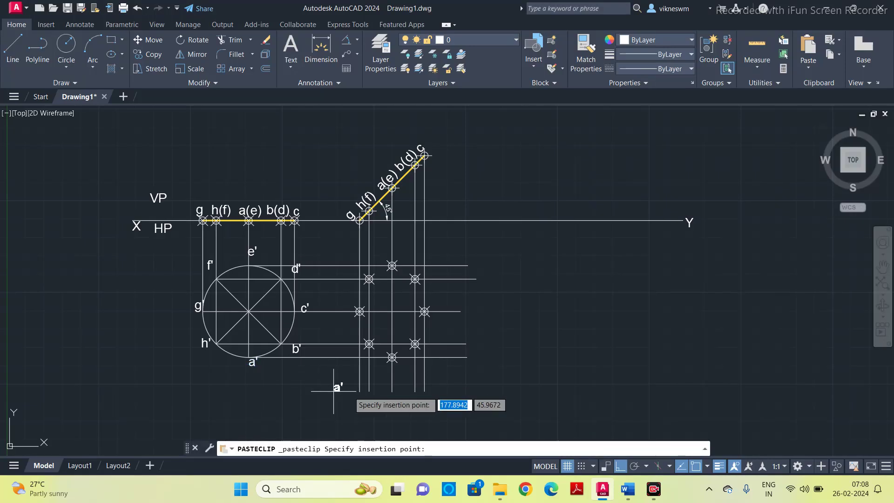
click(379, 371)
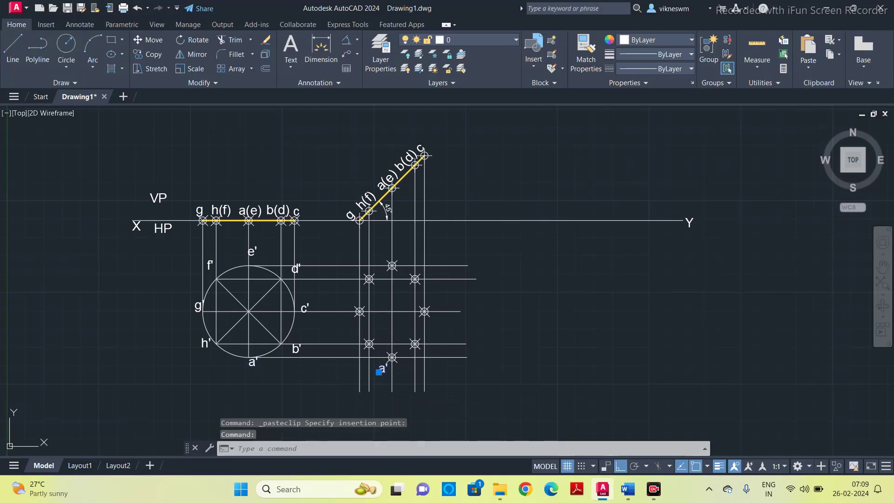
double_click(388, 372)
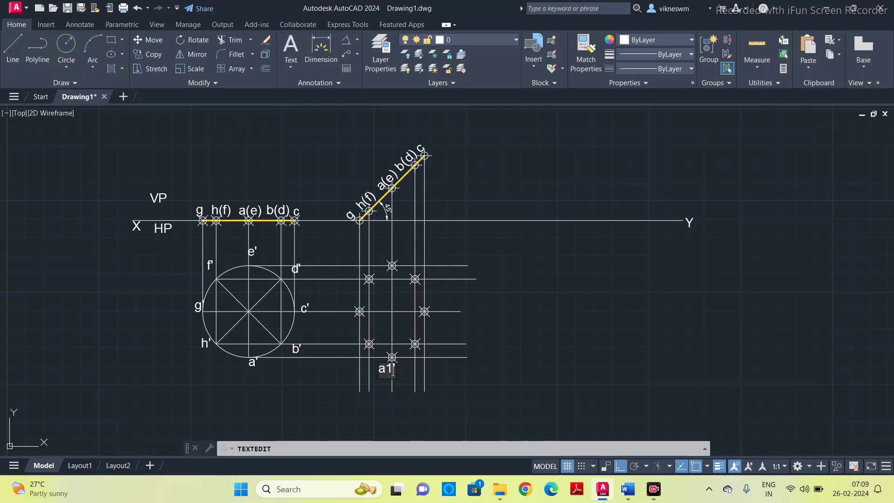
text(a1')
click(470, 325)
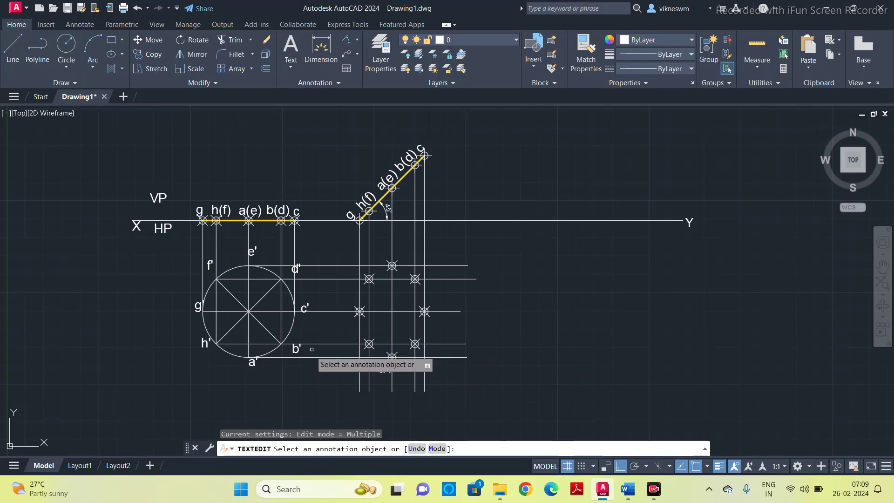
key(Escape)
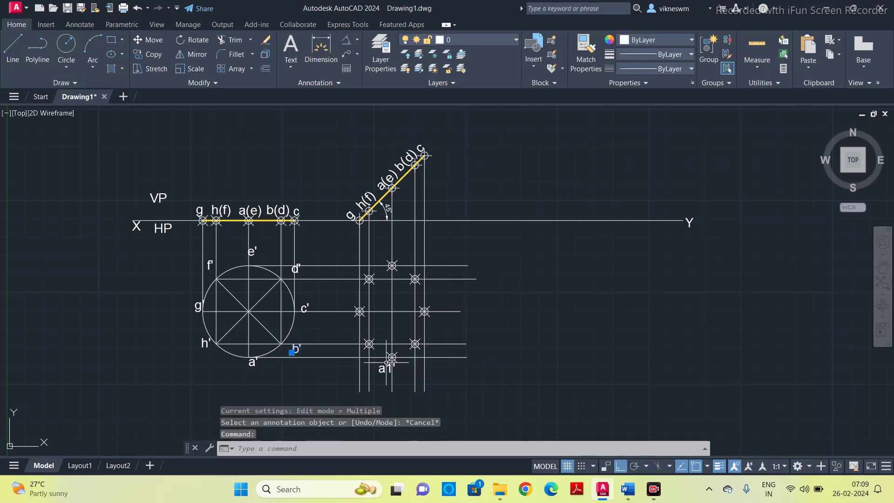
Add labels b1', c1' and d1' beside the right-side intersections
key(ctrl+v)
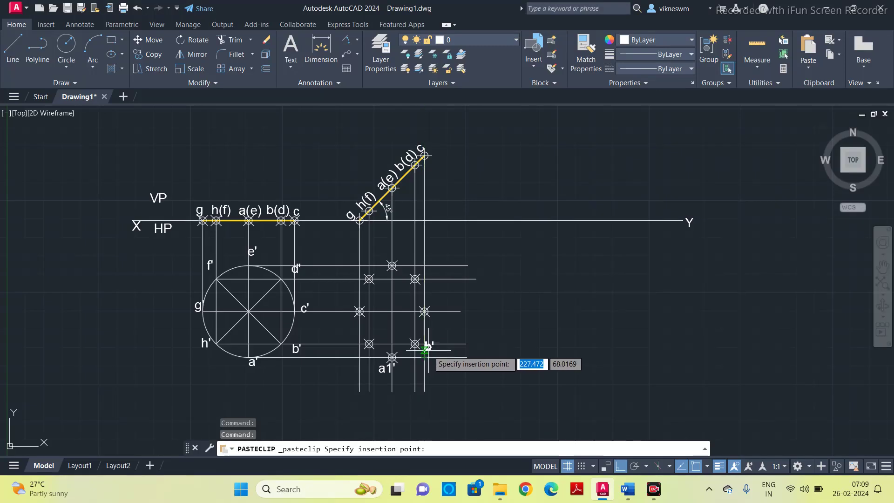
click(425, 348)
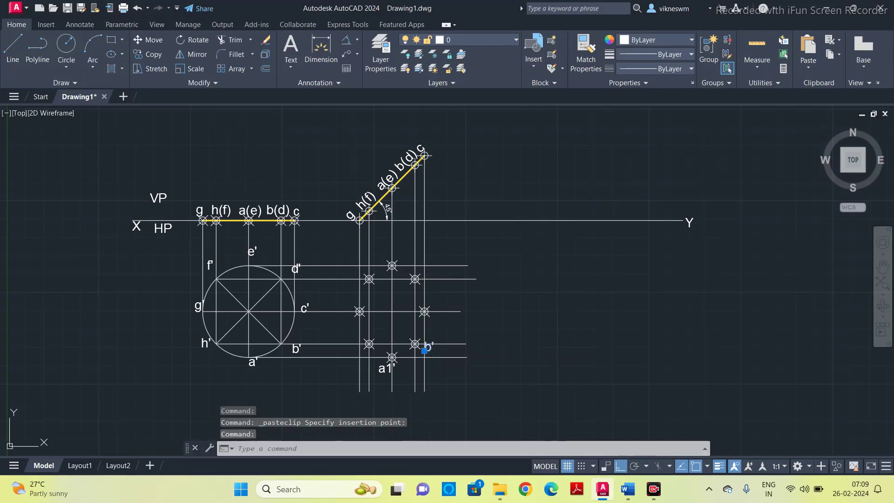
double_click(427, 348)
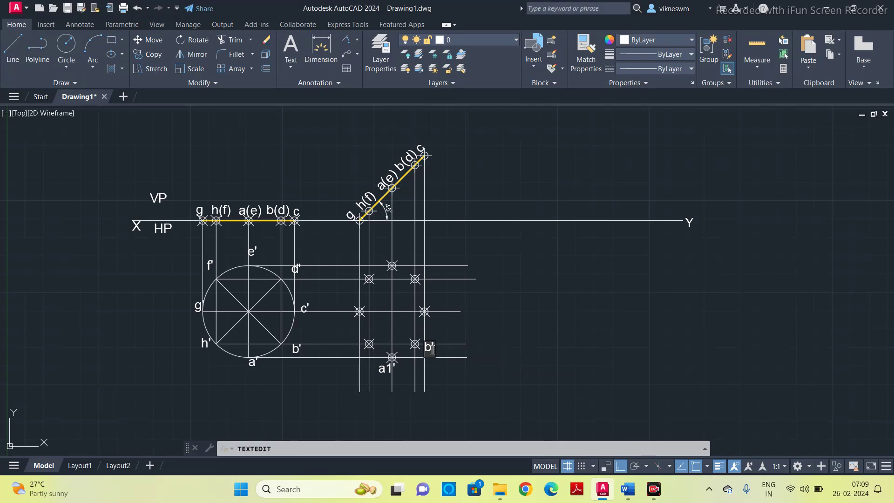
key(Return)
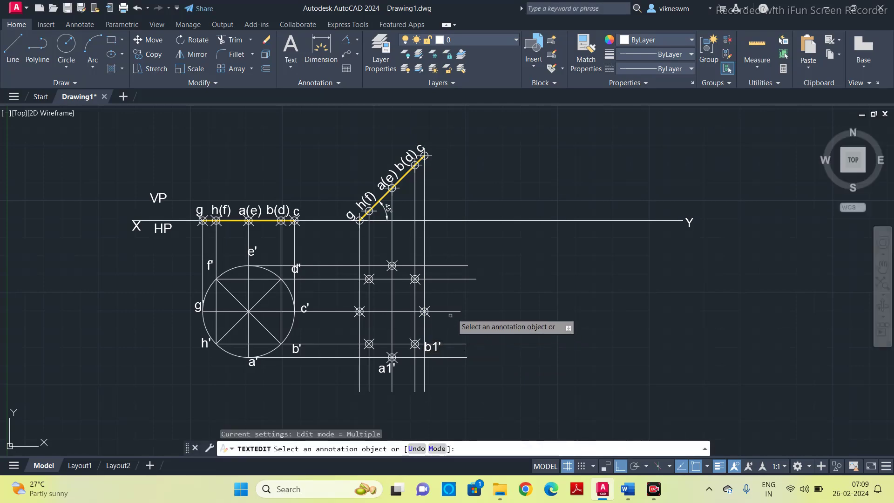
key(ctrl+v)
click(435, 307)
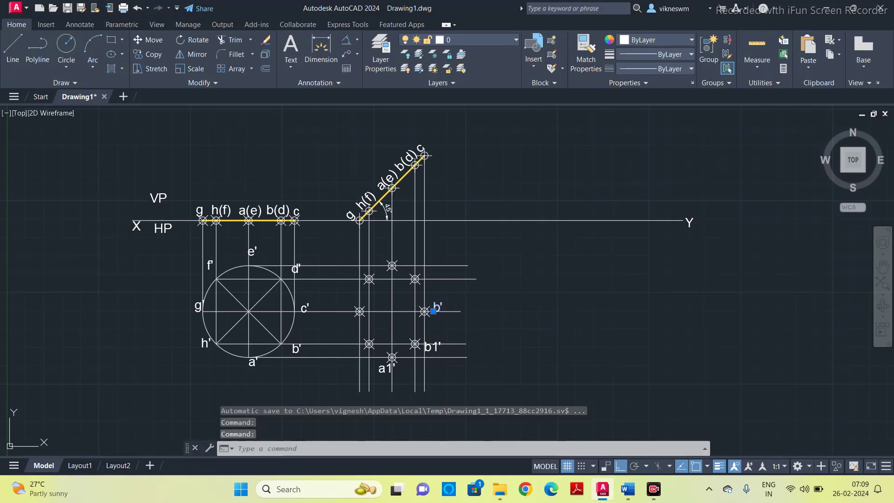
double_click(440, 309)
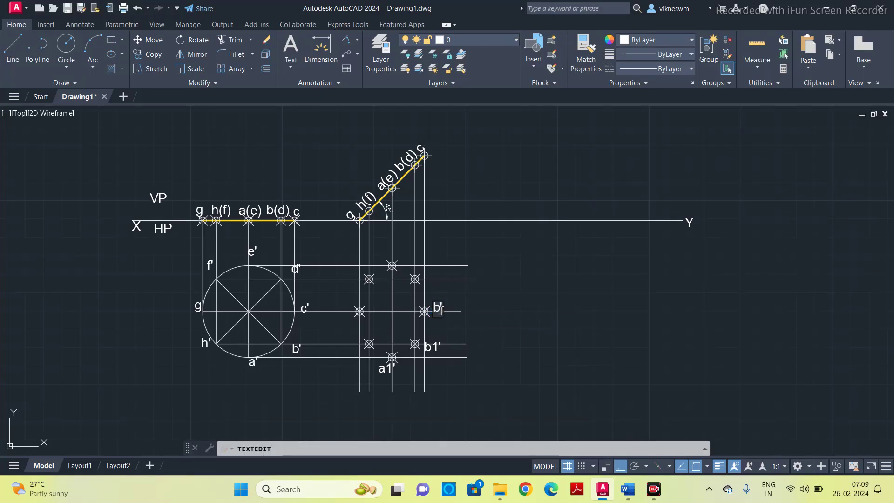
key(Return)
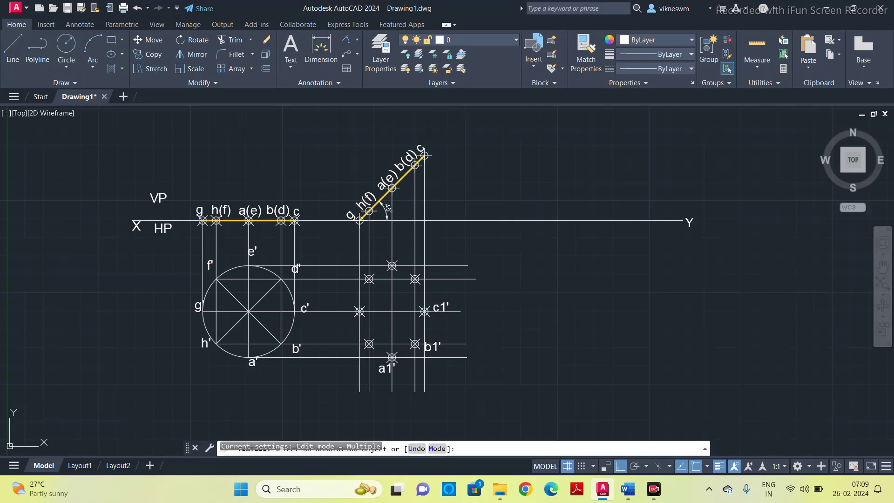
key(ctrl+v)
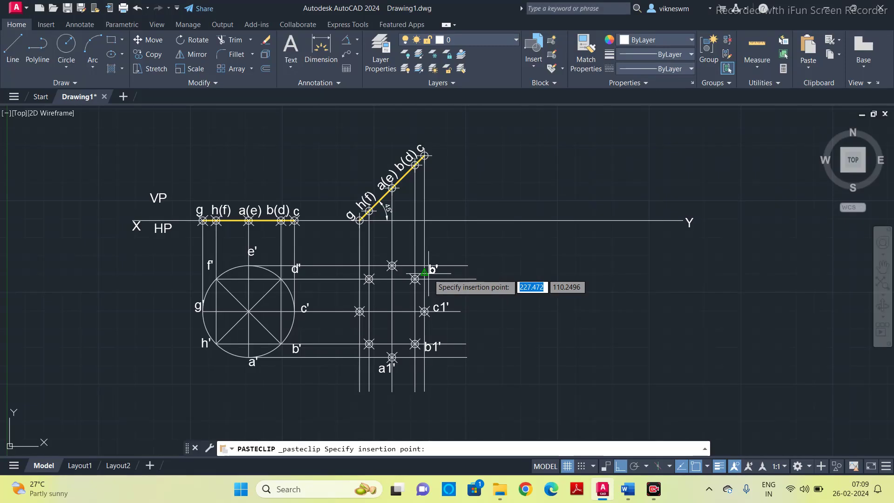
click(425, 272)
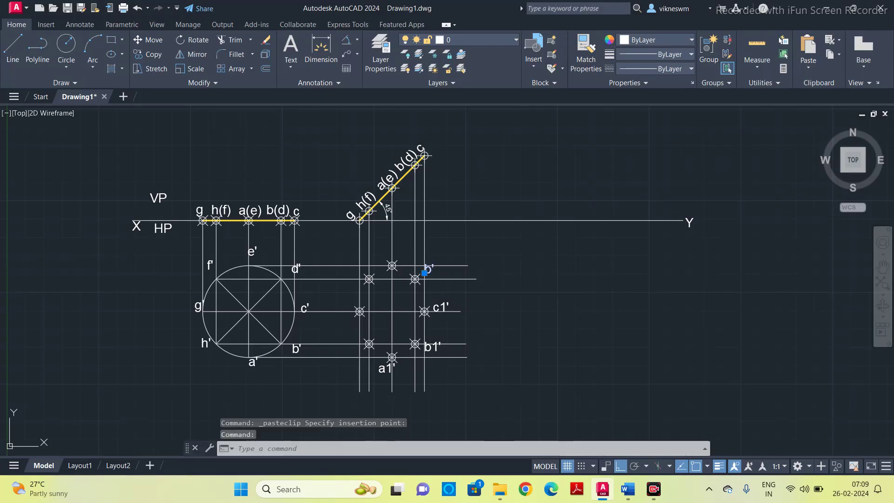
double_click(428, 270)
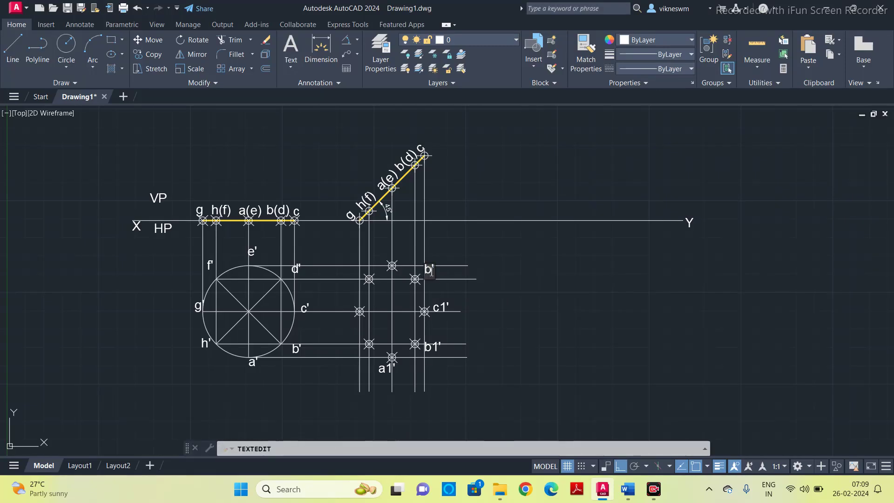
key(Return)
key(Escape)
Add label e1' above the top intersection and f1' at the left
key(ctrl+v)
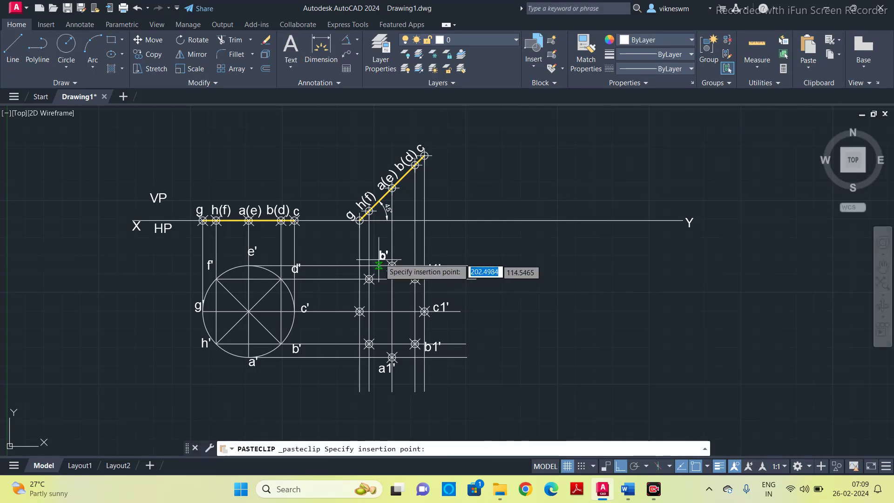
click(382, 253)
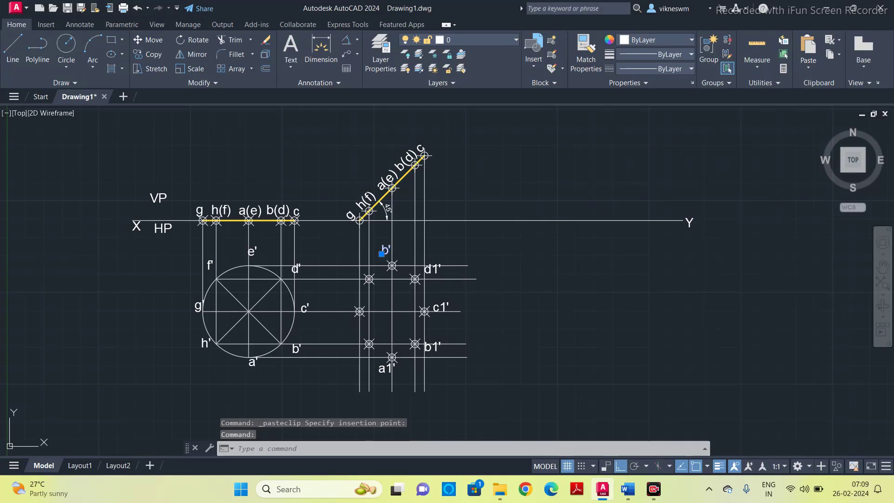
double_click(386, 250)
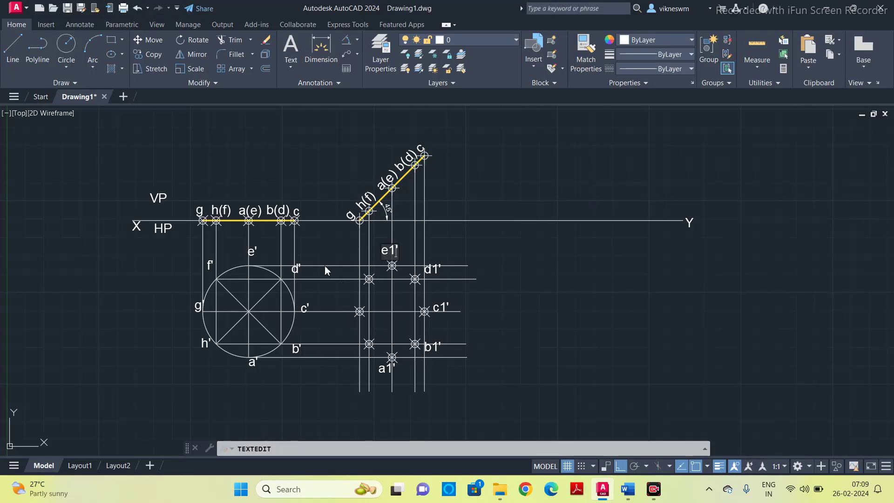
key(Return)
key(Escape)
key(ctrl+v)
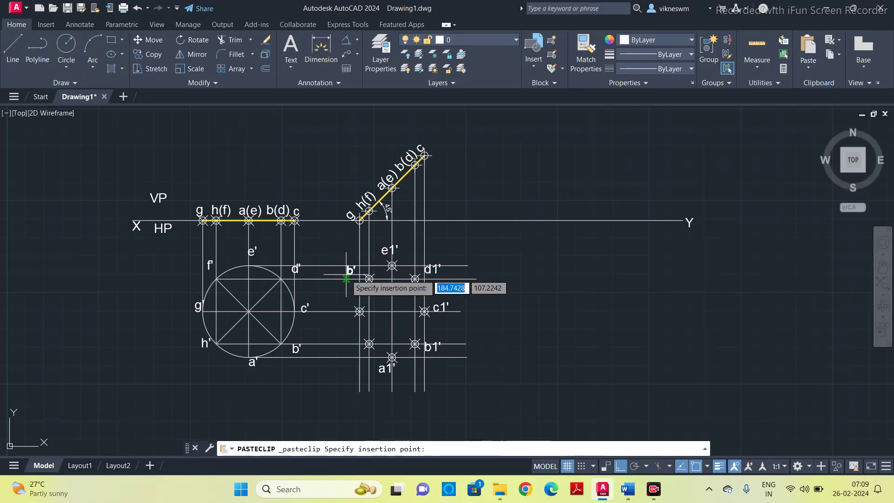
click(346, 278)
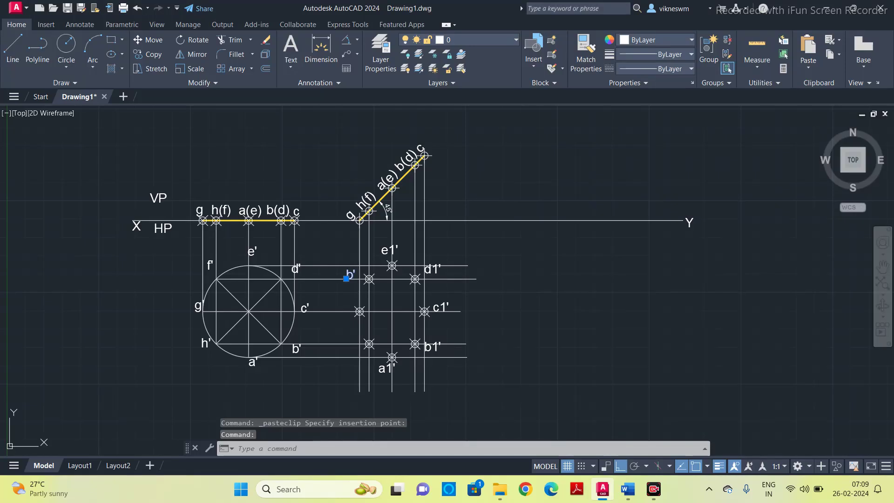
double_click(350, 278)
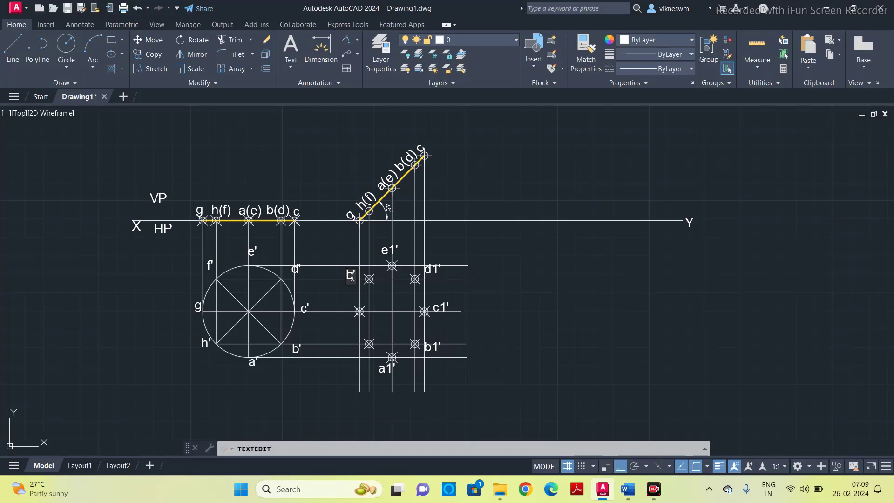
key(Return)
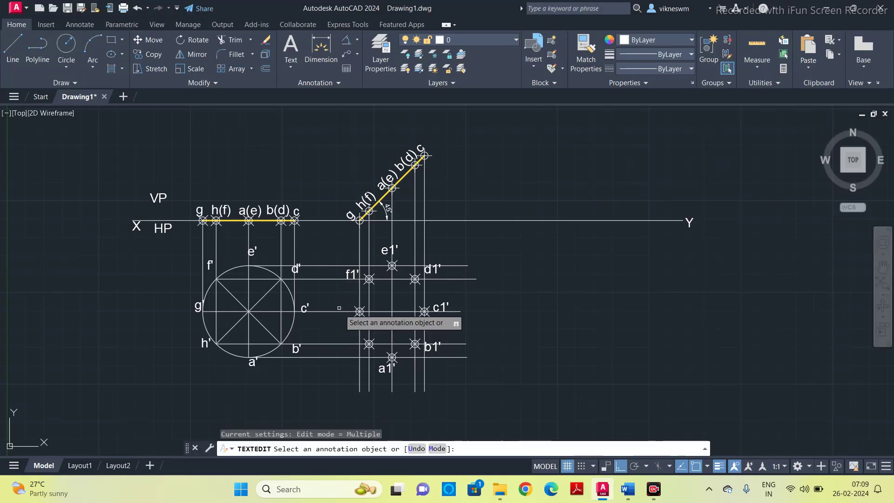
Add the g1' and h1' labels beside the remaining left-side intersections
key(ctrl+v)
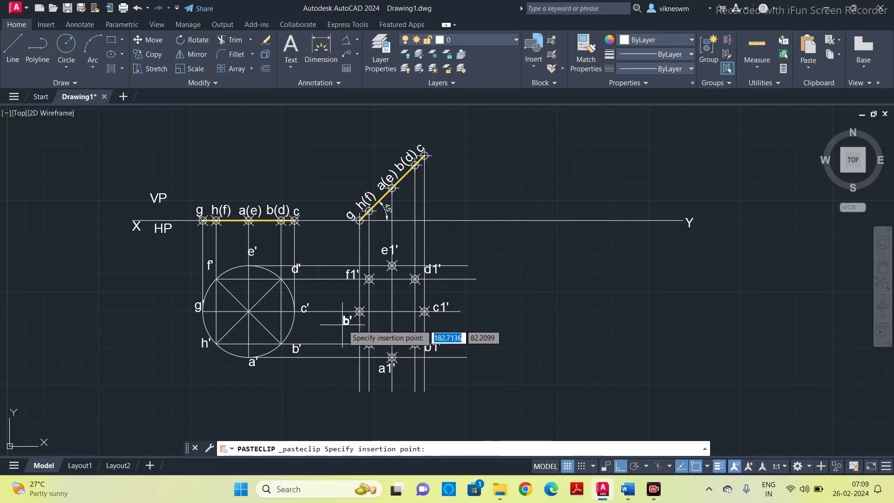
click(343, 324)
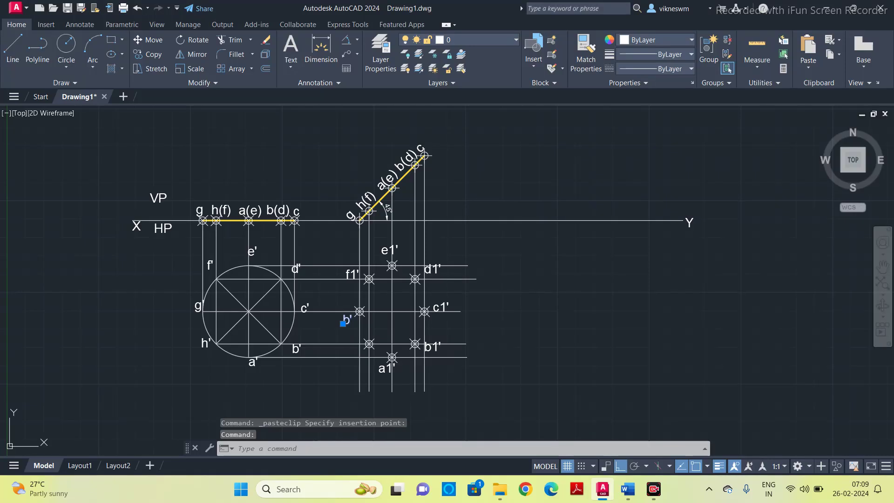
double_click(348, 320)
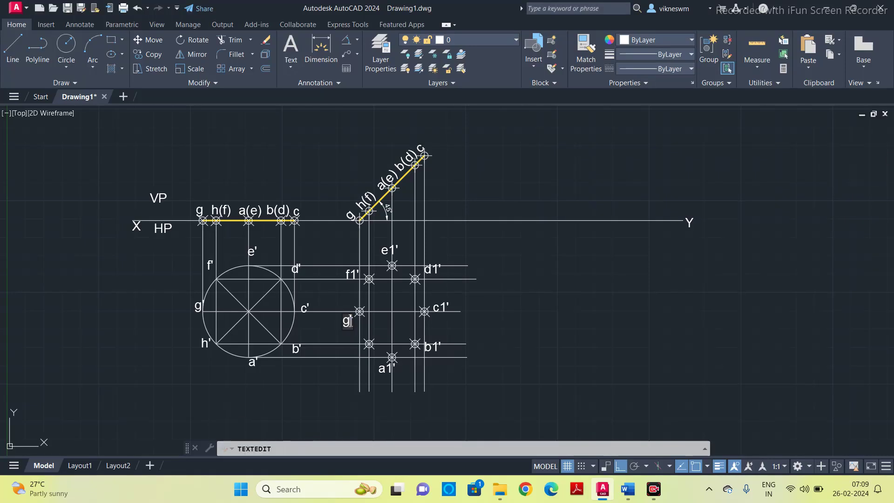
key(Return)
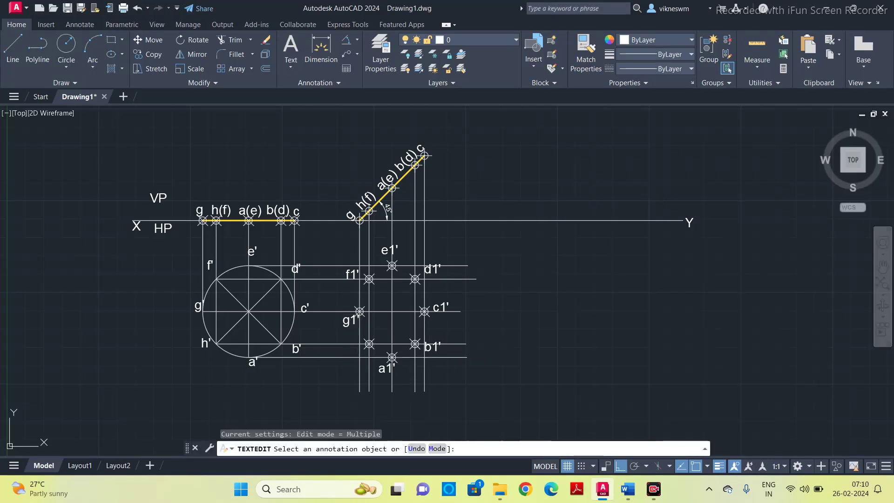
key(ctrl+v)
click(348, 352)
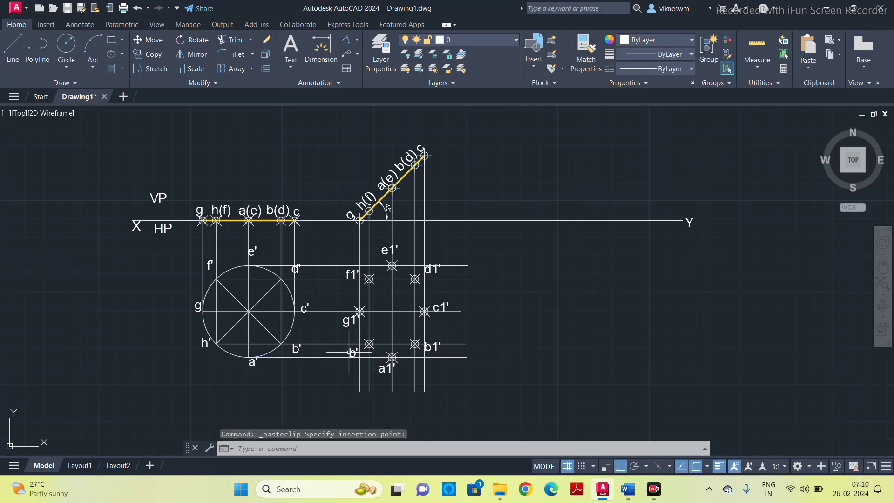
click(353, 353)
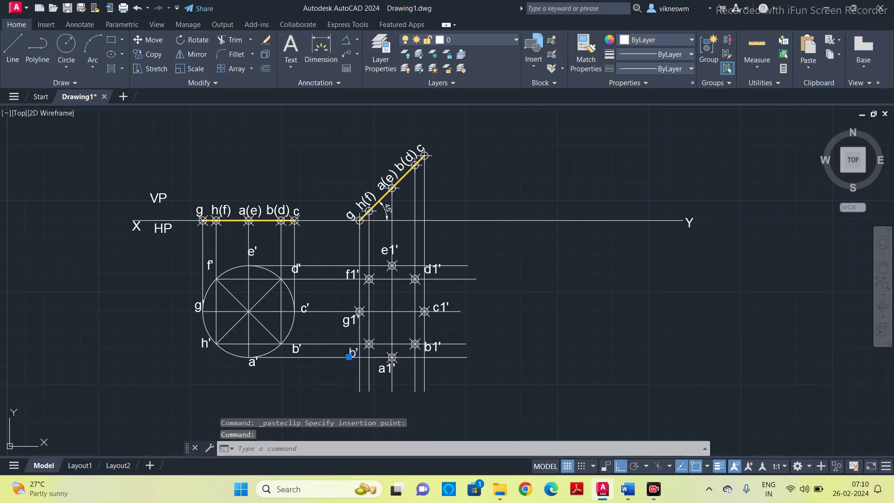
double_click(354, 353)
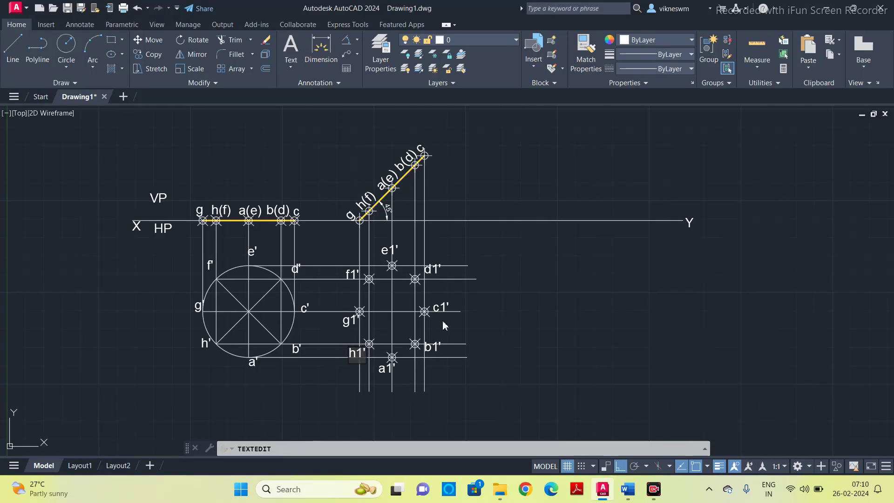
click(475, 333)
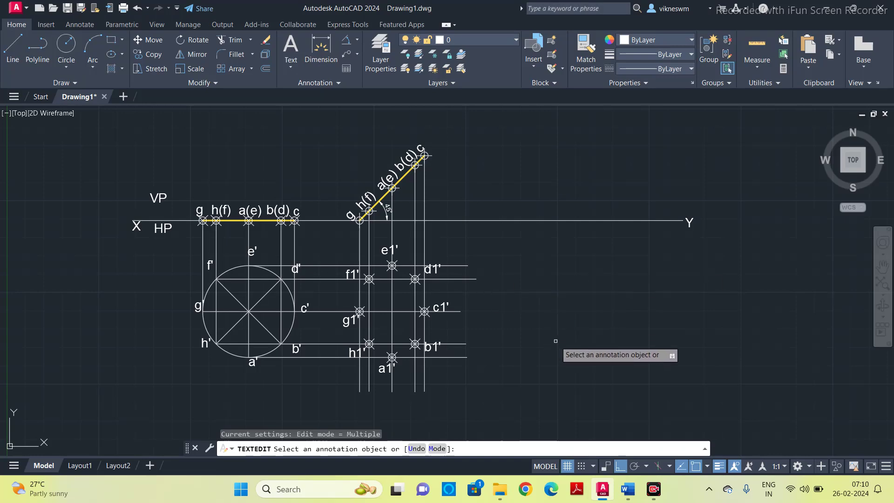
key(Escape)
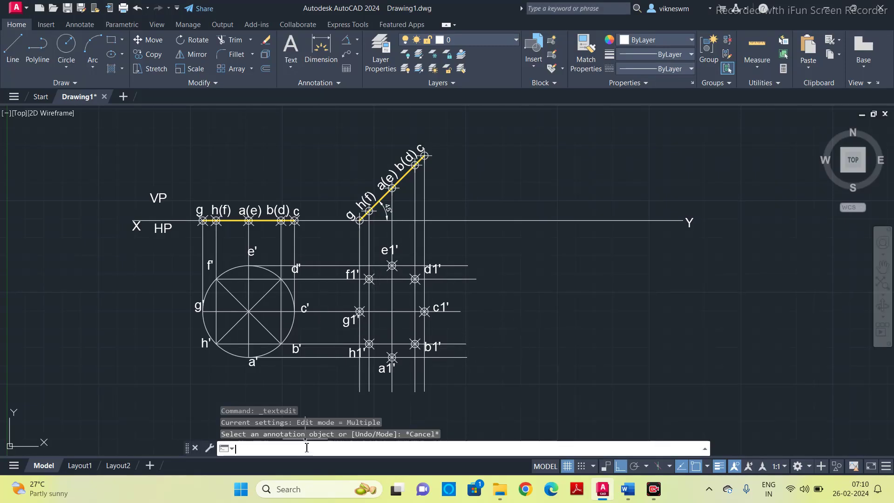
Draw a closed spline through a1', b1', c1', d1', e1', f1', g1', h1' and back to a1'
text(sp)
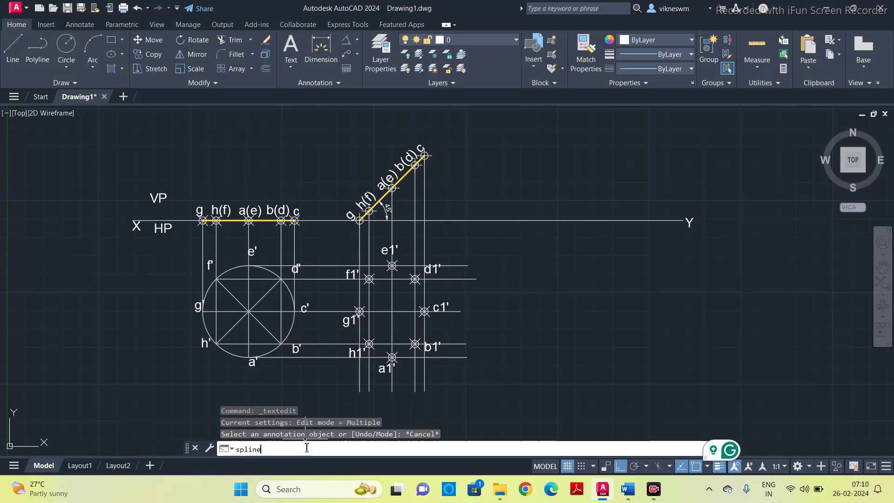
text(line)
key(Return)
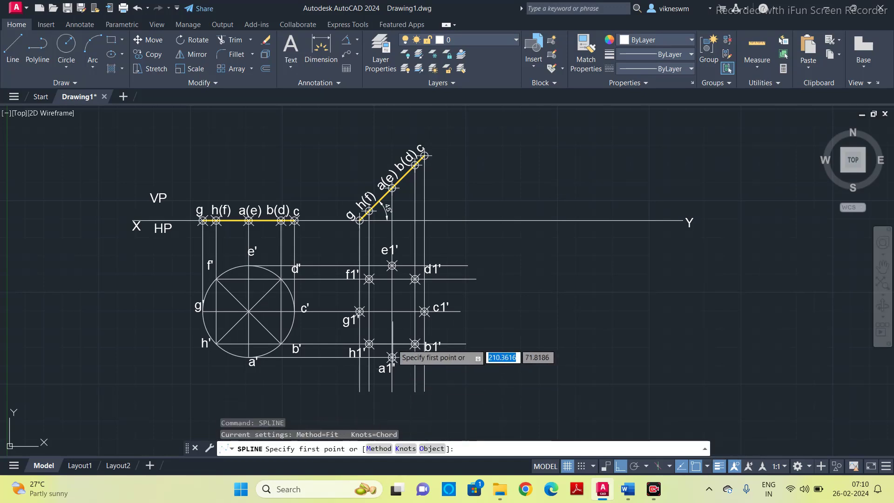
click(392, 357)
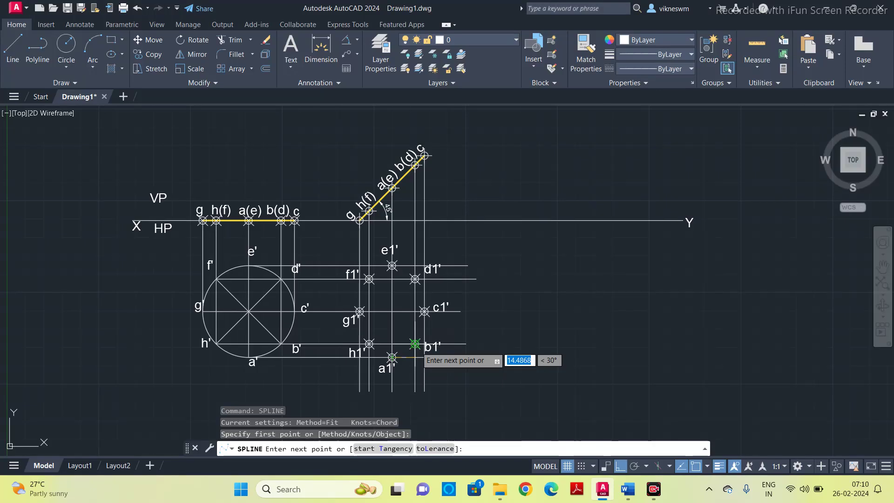
click(415, 344)
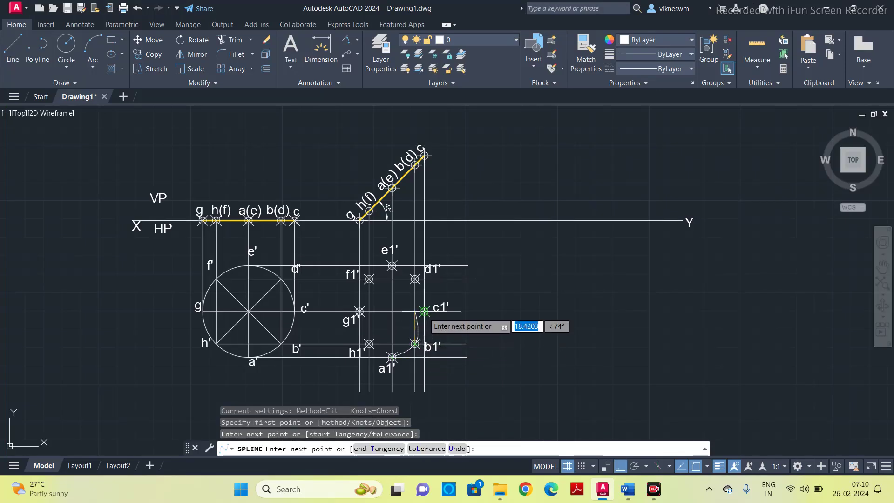
click(424, 311)
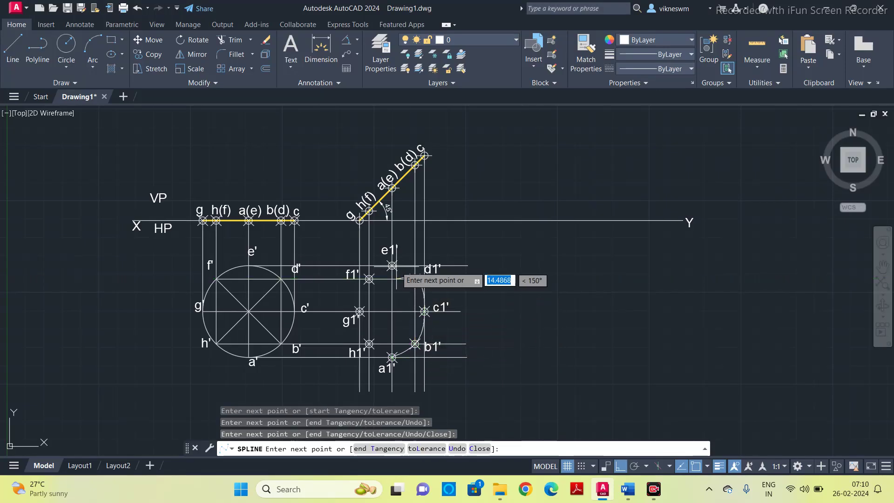
click(414, 278)
click(392, 266)
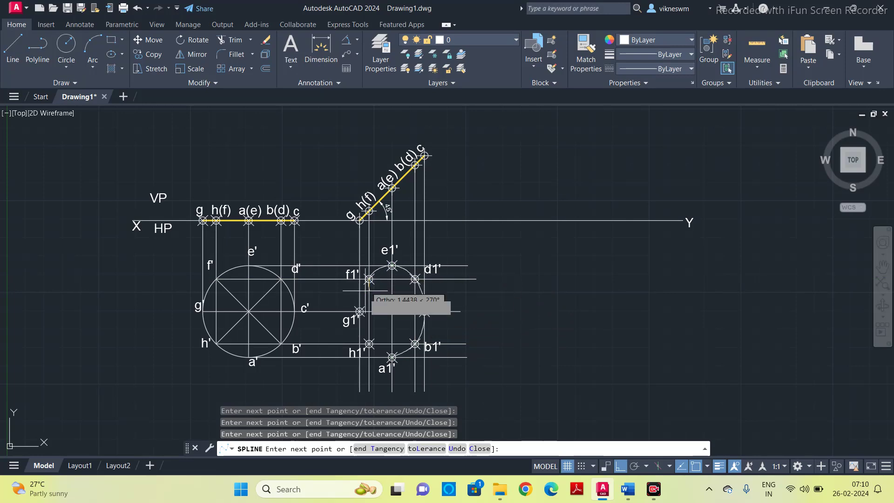
click(359, 311)
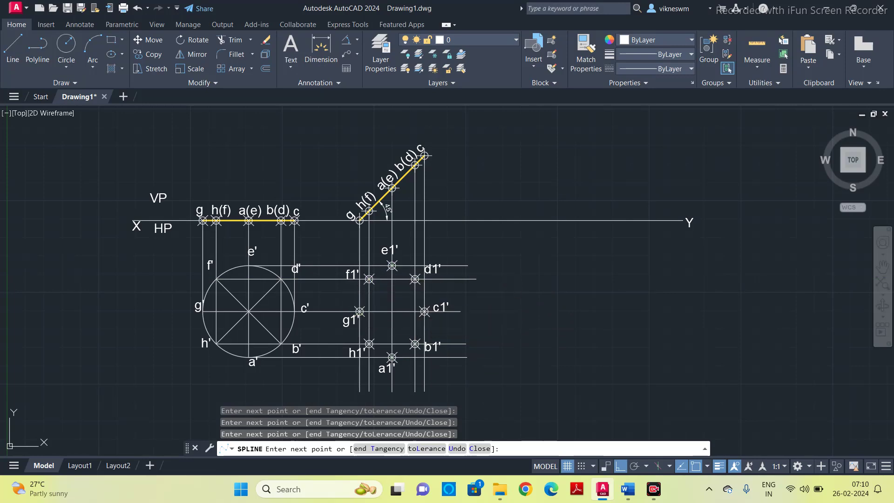
click(372, 343)
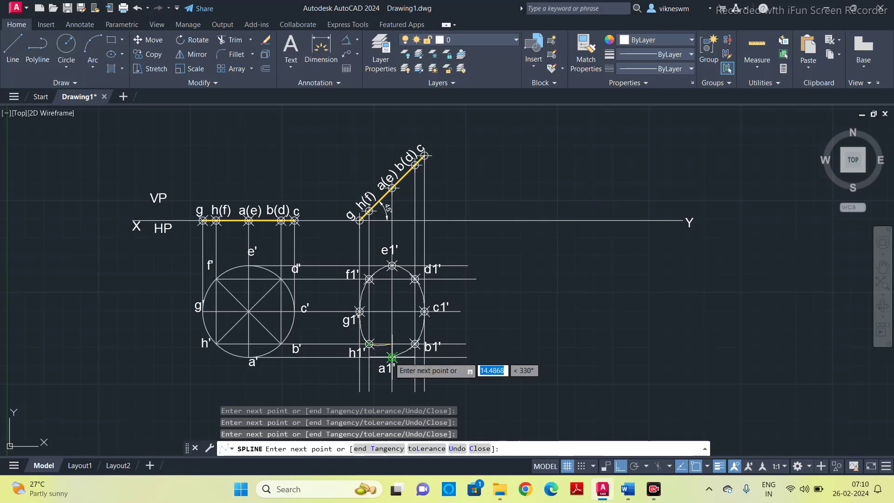
click(392, 357)
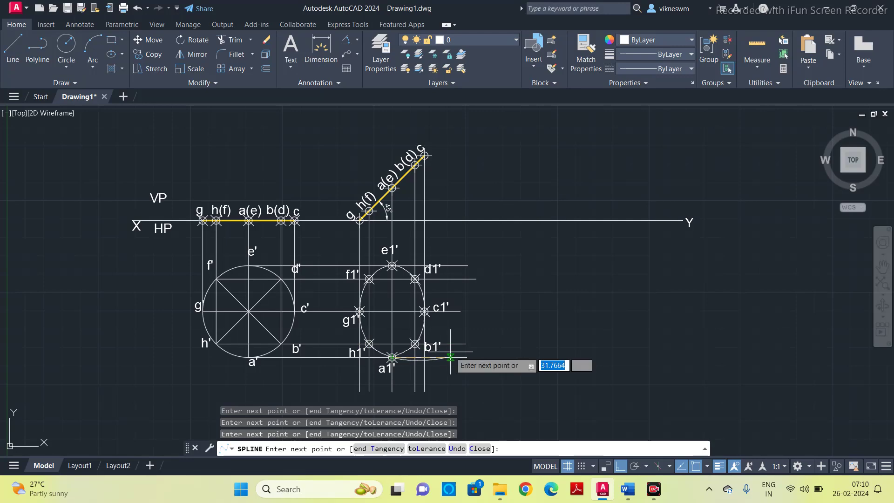
key(Return)
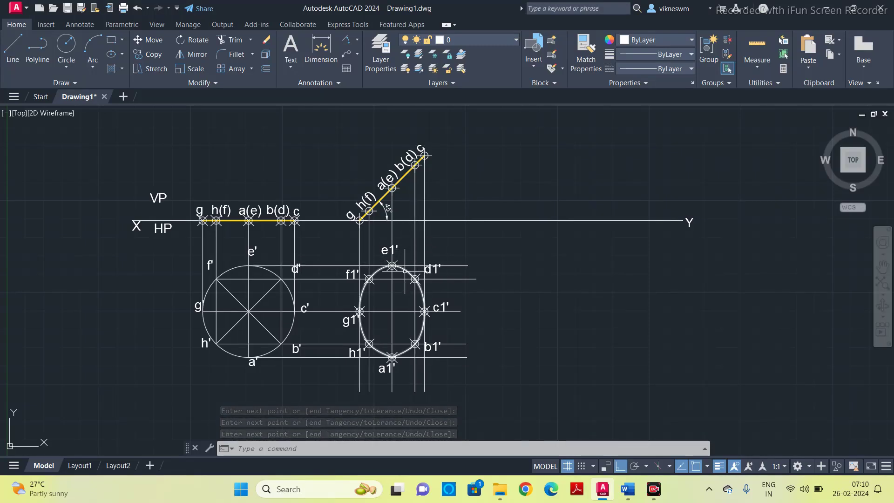
click(405, 270)
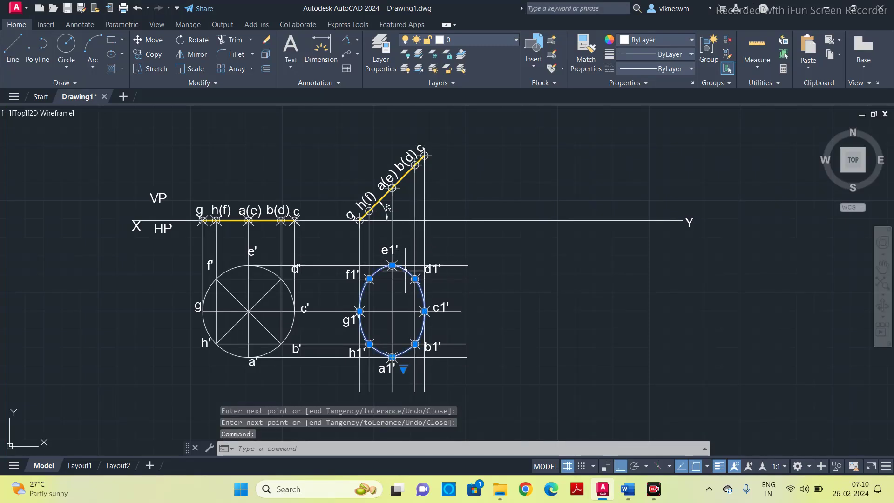
Give the front-view spline yellow colour 248,215,49 and a 0.30 mm lineweight
click(655, 40)
click(640, 80)
click(648, 53)
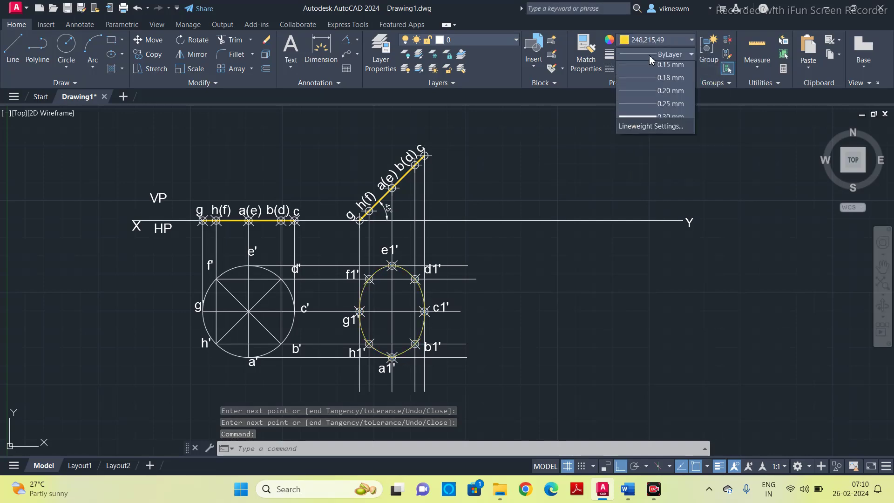
click(641, 169)
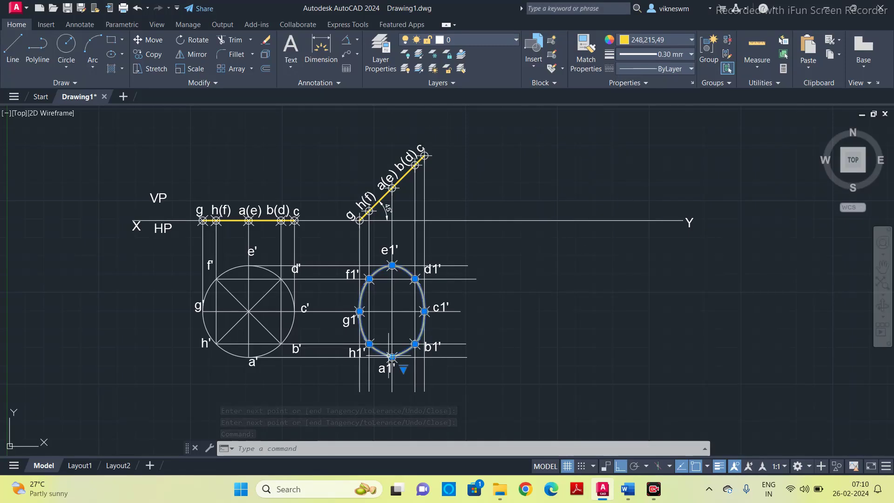
click(517, 344)
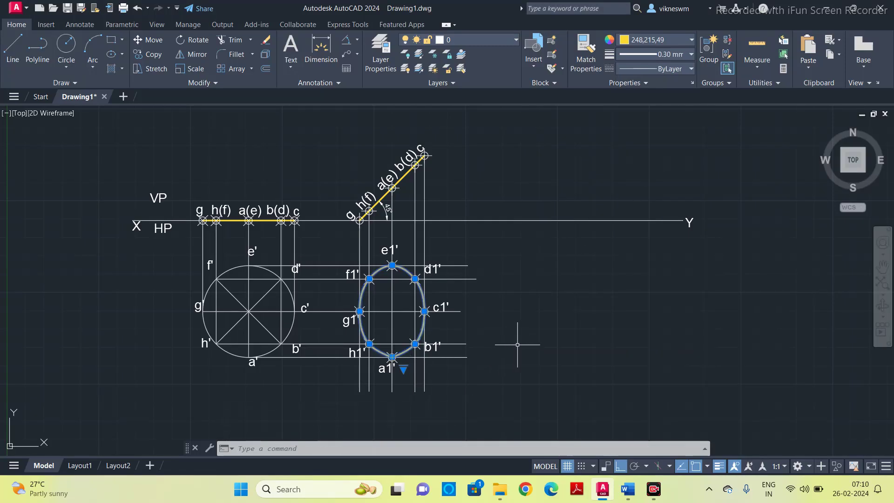
key(Escape)
key(Escape)
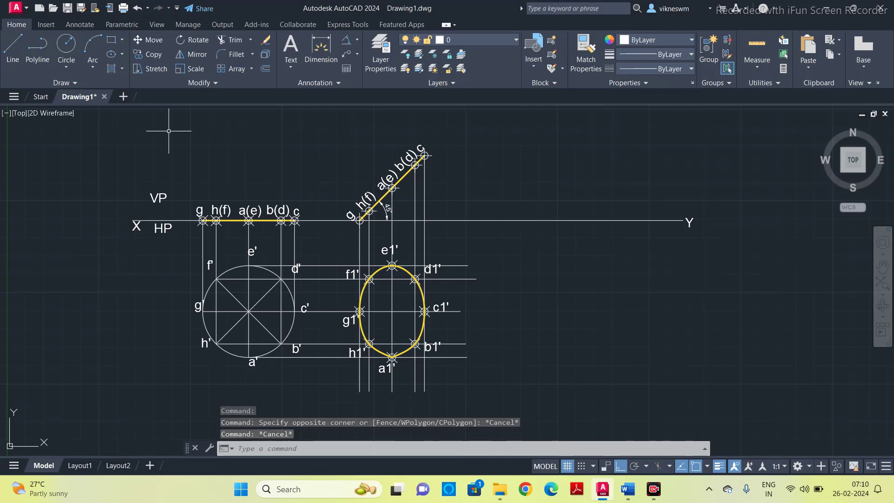
Place a Ø50 diameter dimension on the left top-view circle at its lower left
click(357, 39)
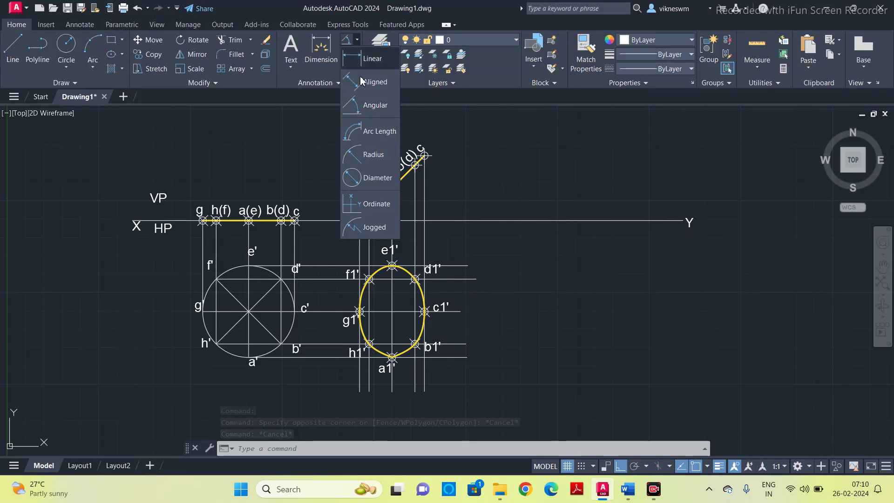
click(360, 63)
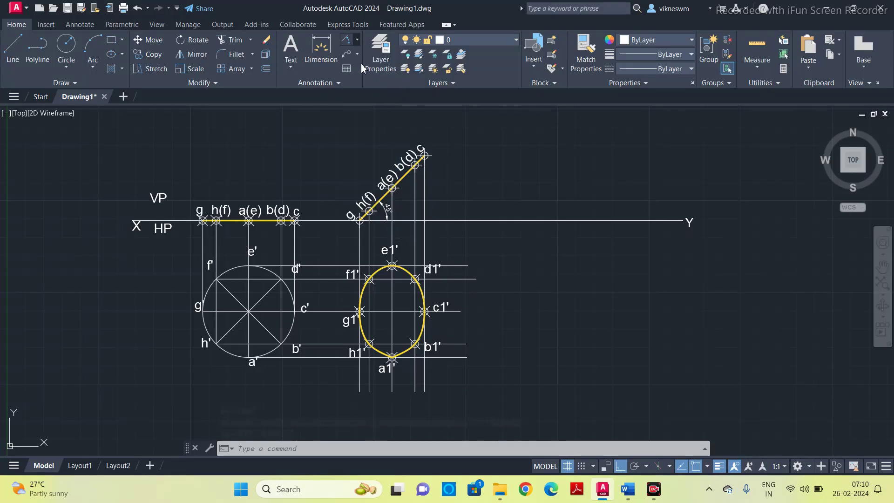
click(356, 40)
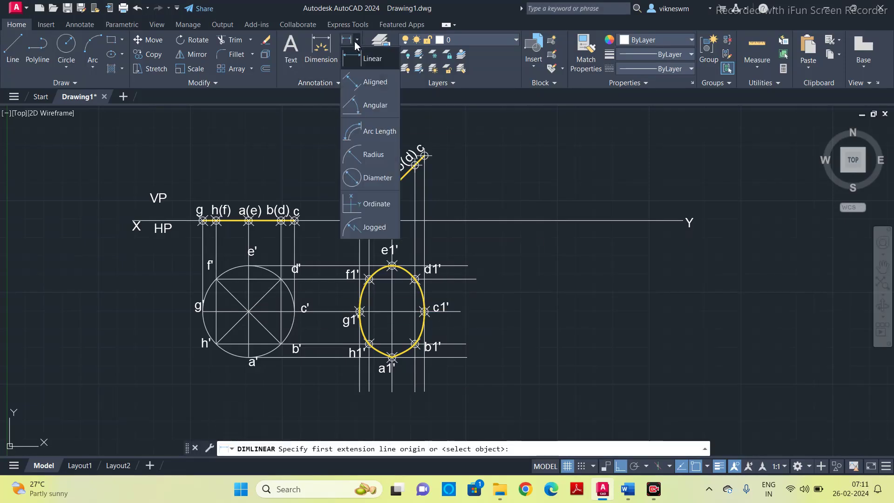
click(370, 179)
click(206, 329)
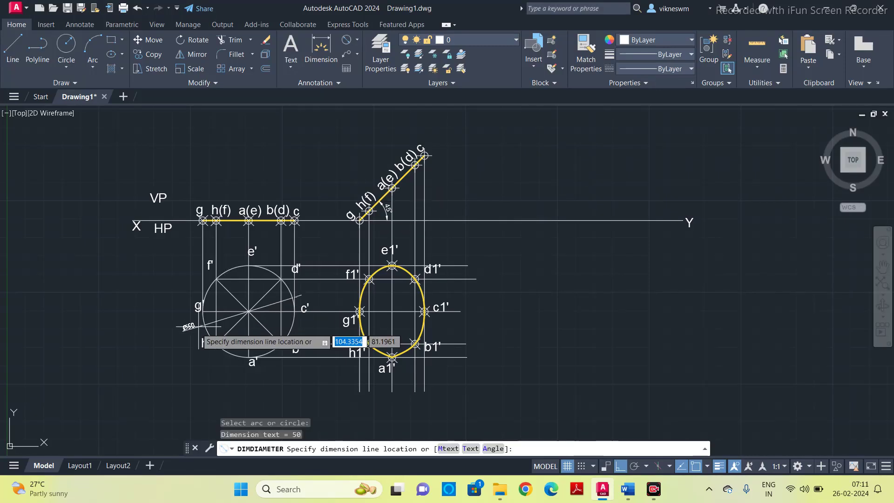
click(163, 341)
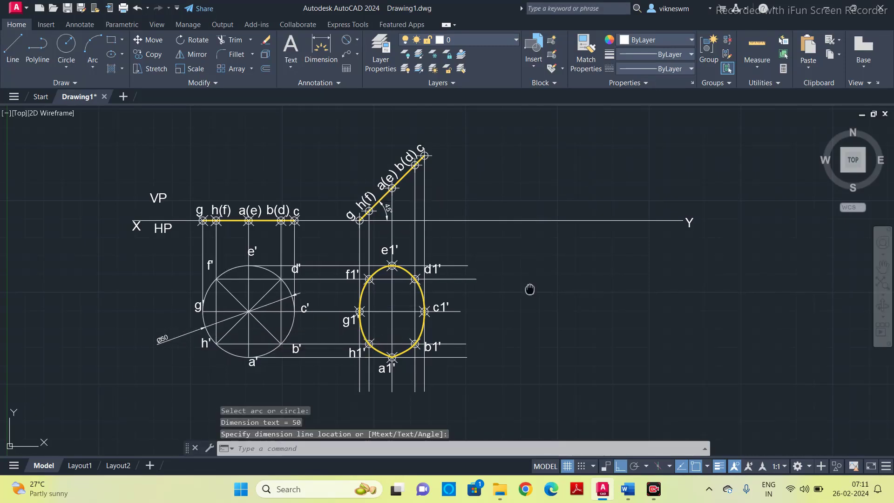
middle_drag(530, 289, 531, 275)
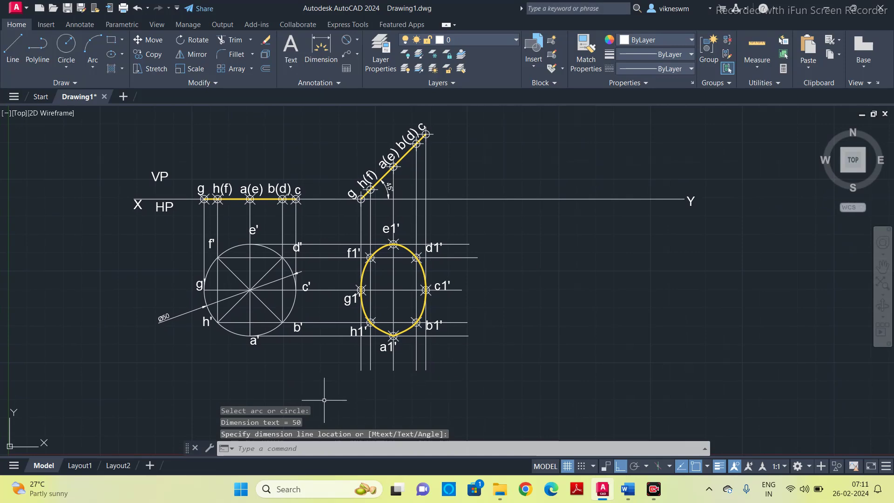
key(Escape)
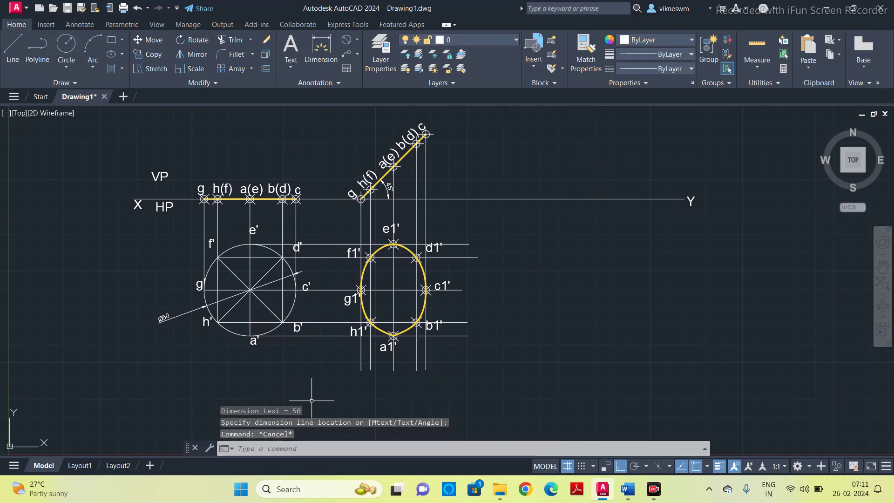
Paste a copy of the HP text below the top view and change it to 'All Dimensions are in mm'
click(164, 207)
key(ctrl+c)
key(ctrl+v)
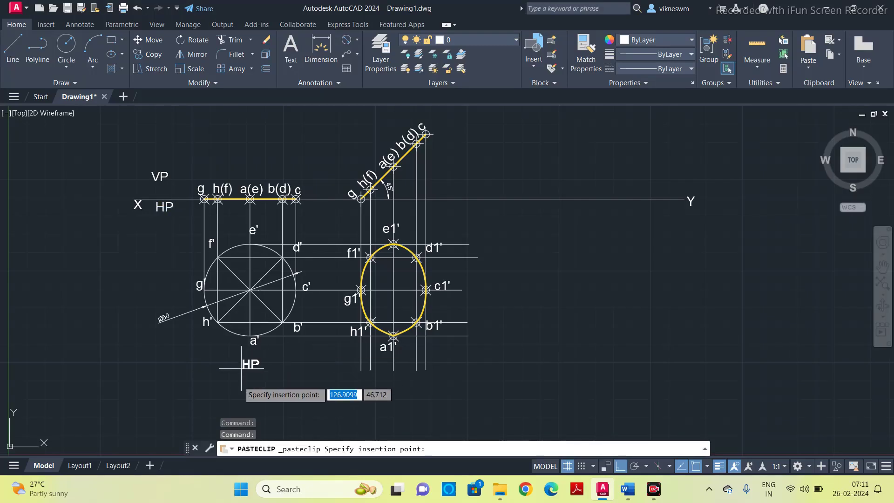
click(237, 386)
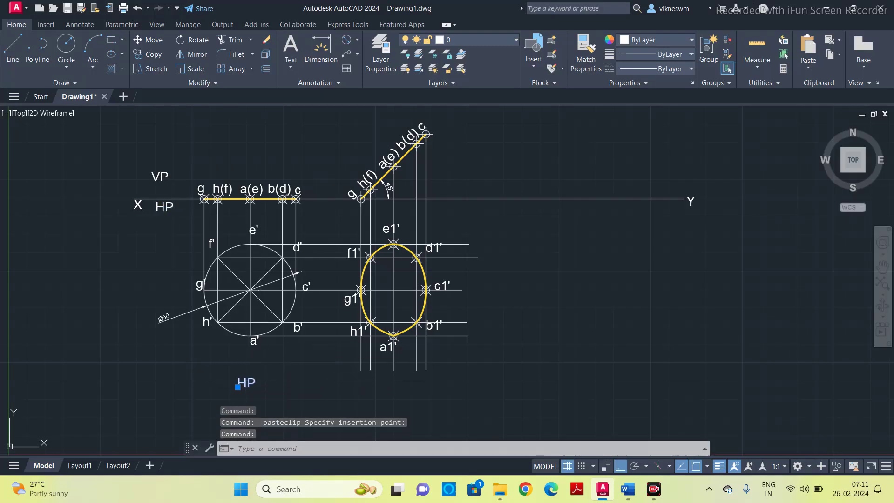
double_click(254, 382)
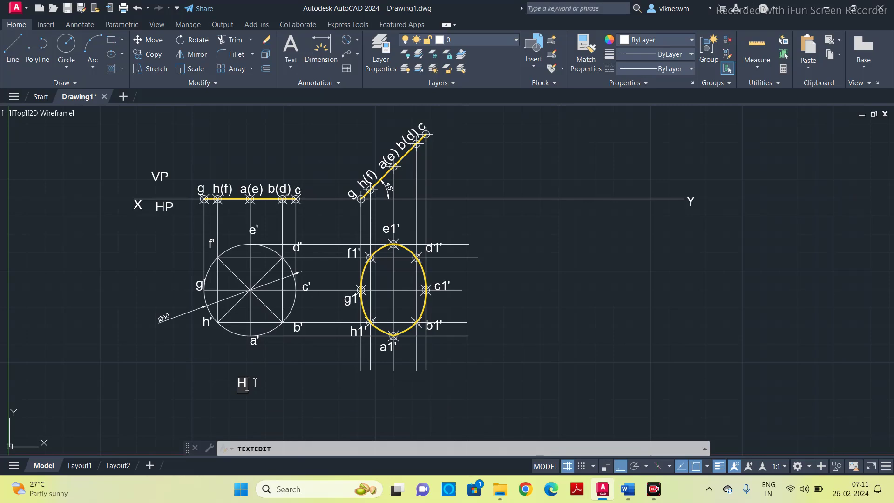
text(All Dimensions are in)
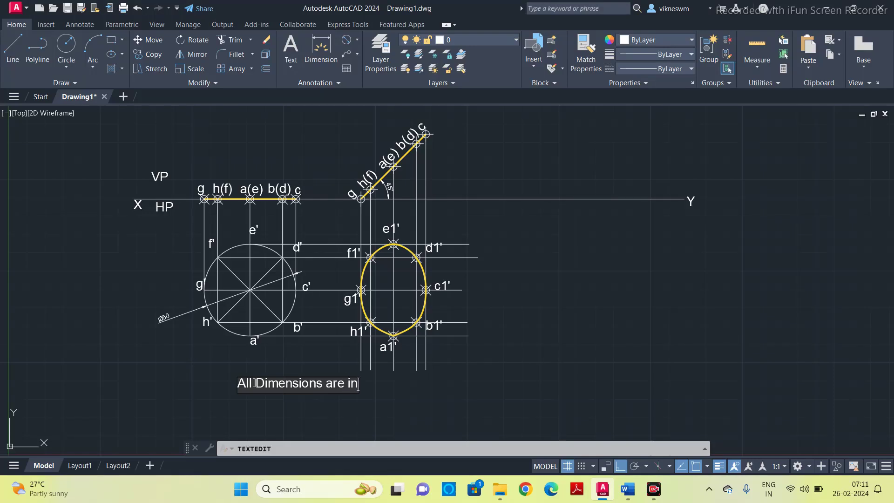
text( mm)
click(417, 421)
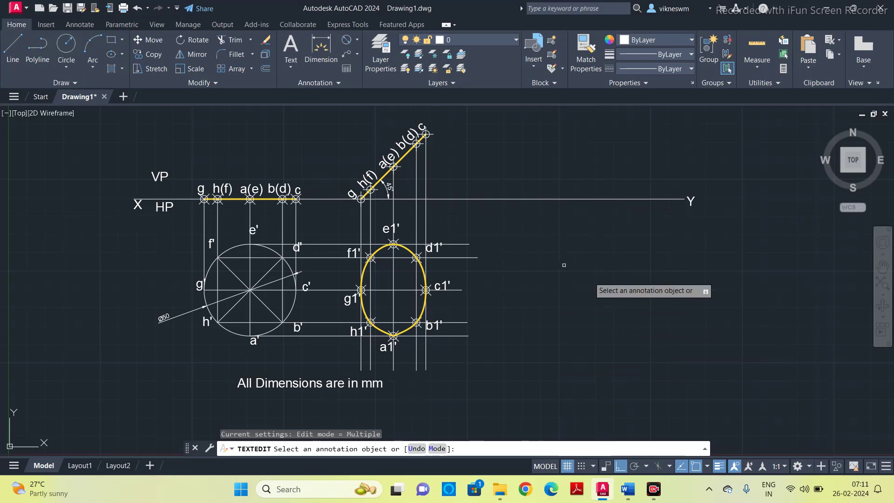
click(628, 493)
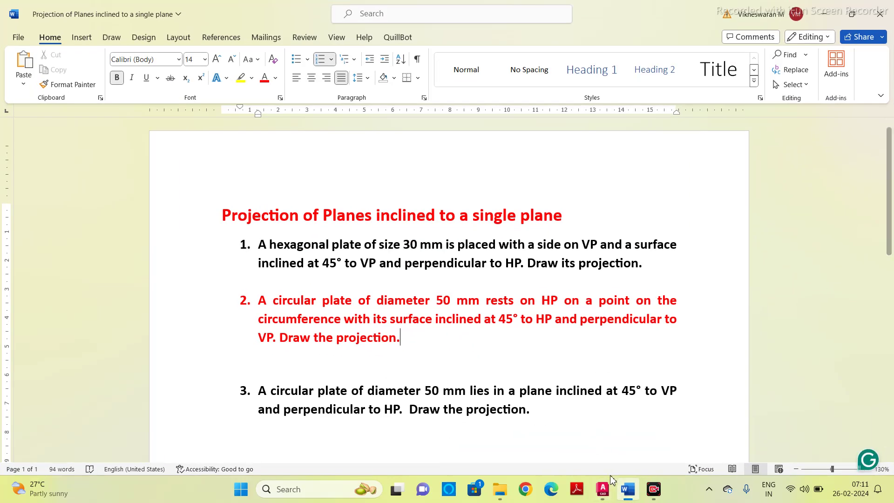
Return from the Word problem sheet to the AutoCAD drawing
click(602, 489)
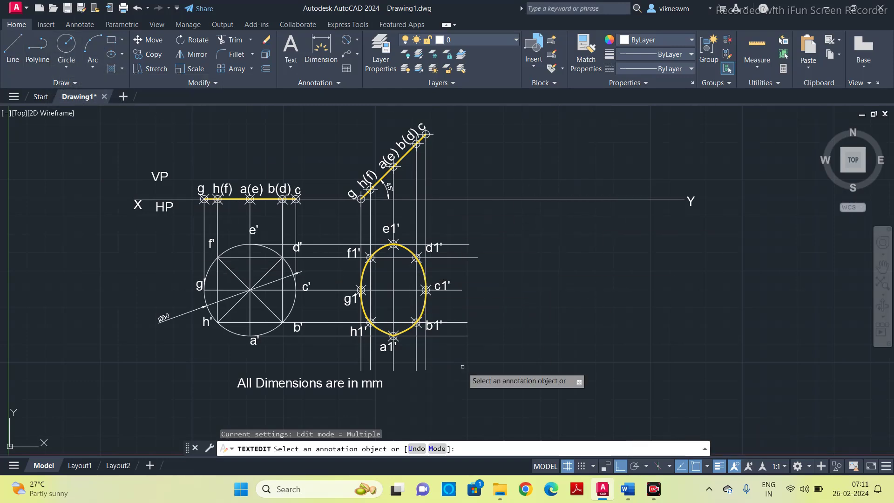
Start a plot with Microsoft Print to PDF as printer on A4 paper
key(Escape)
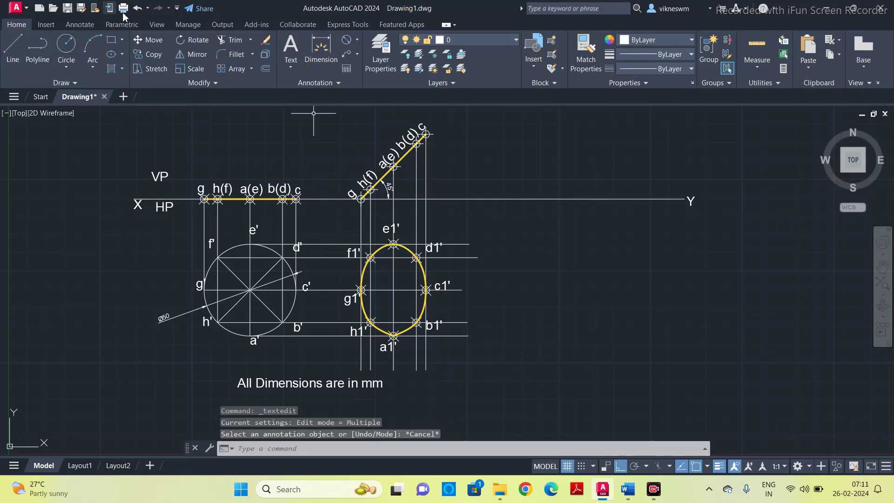
click(235, 448)
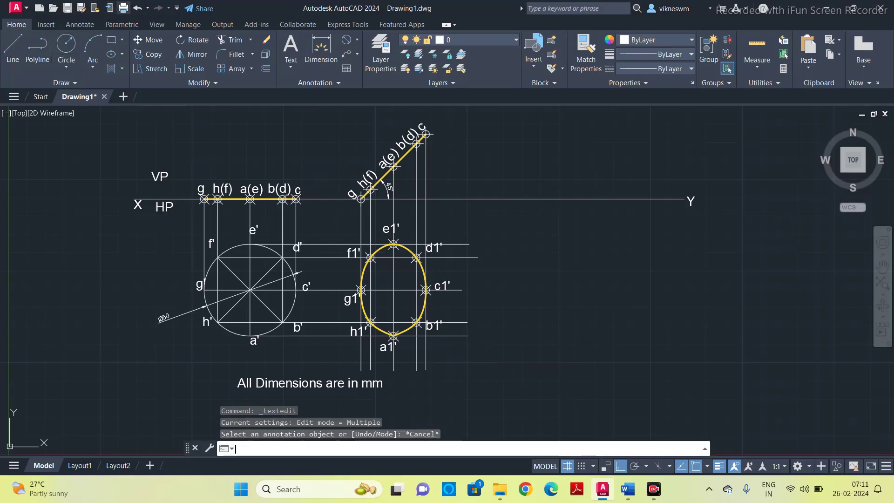
key(ctrl+p)
click(307, 157)
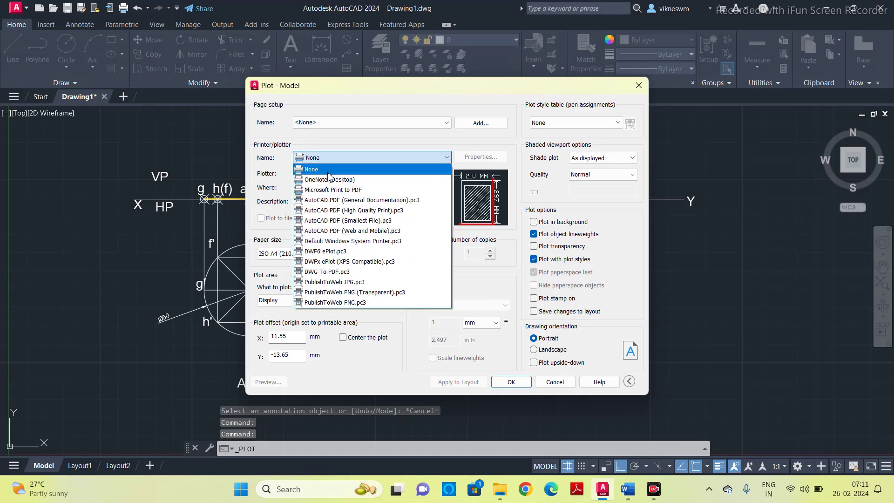
click(344, 190)
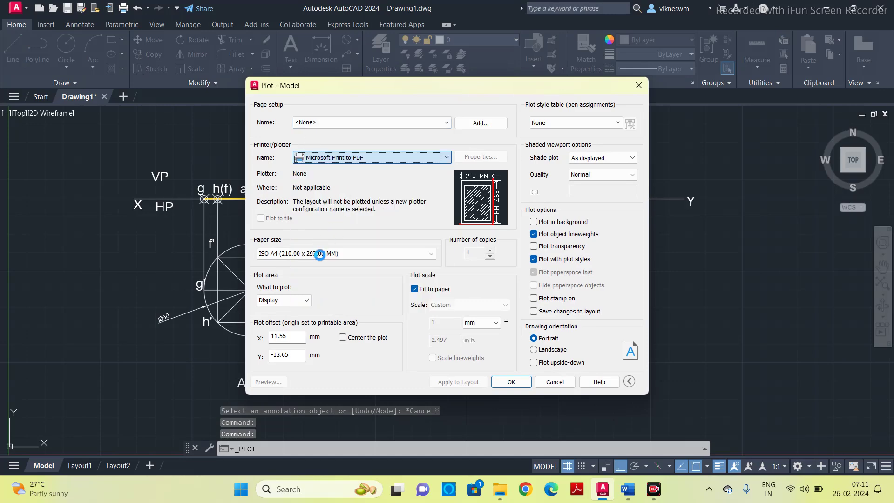
click(319, 253)
click(307, 299)
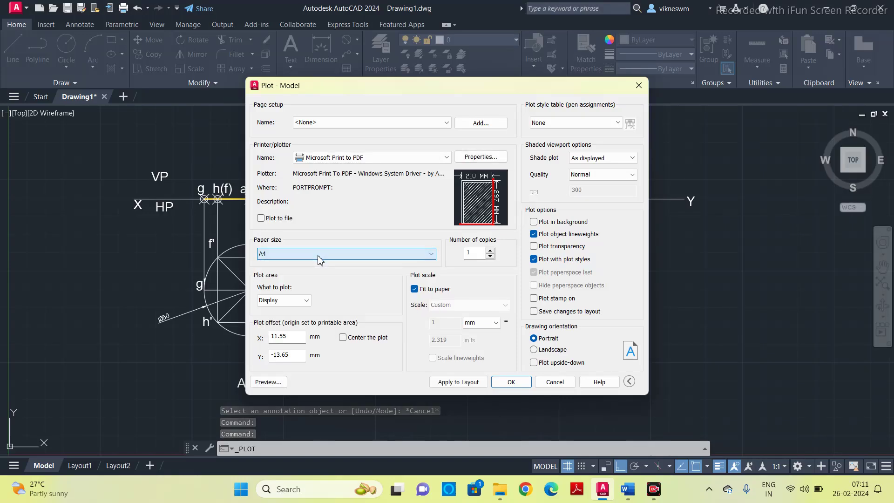
Plot a window from the VP label to the mm note, centred and landscape, after previewing
click(307, 300)
click(280, 334)
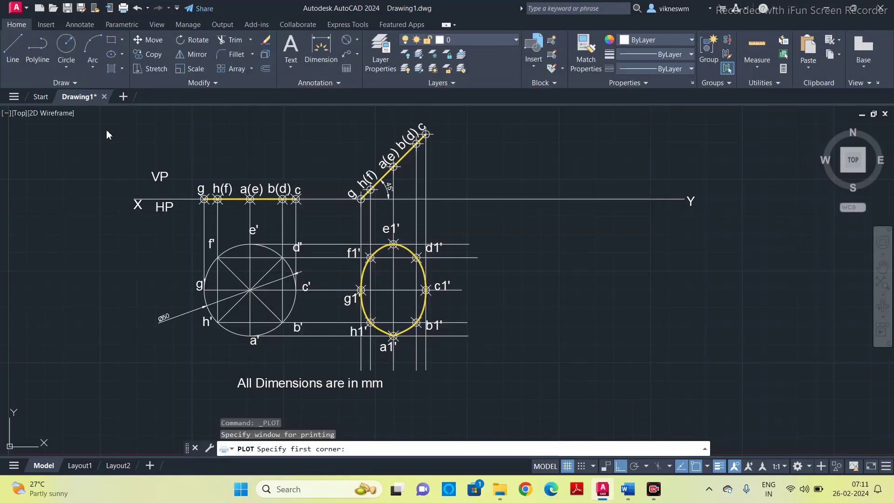
click(95, 111)
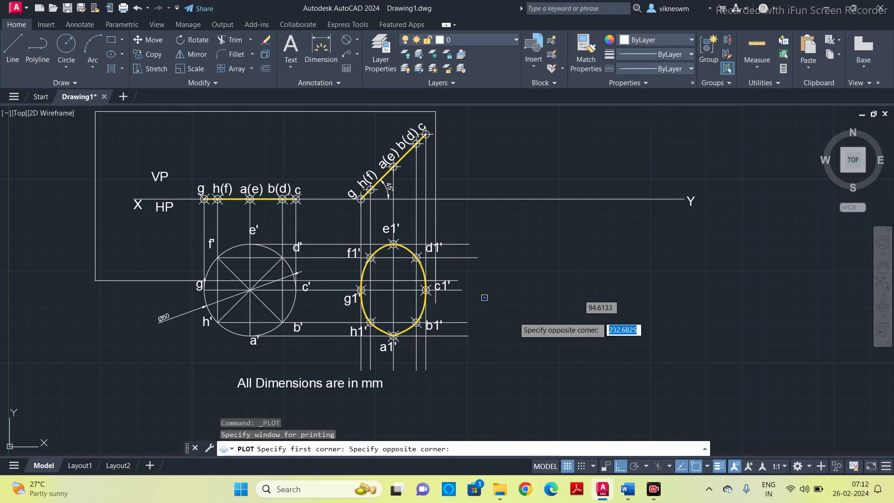
click(710, 393)
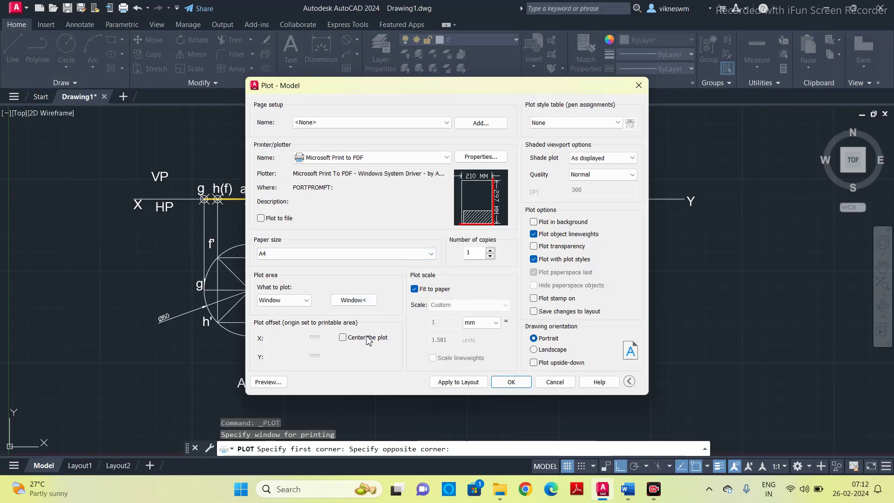
click(343, 338)
click(549, 350)
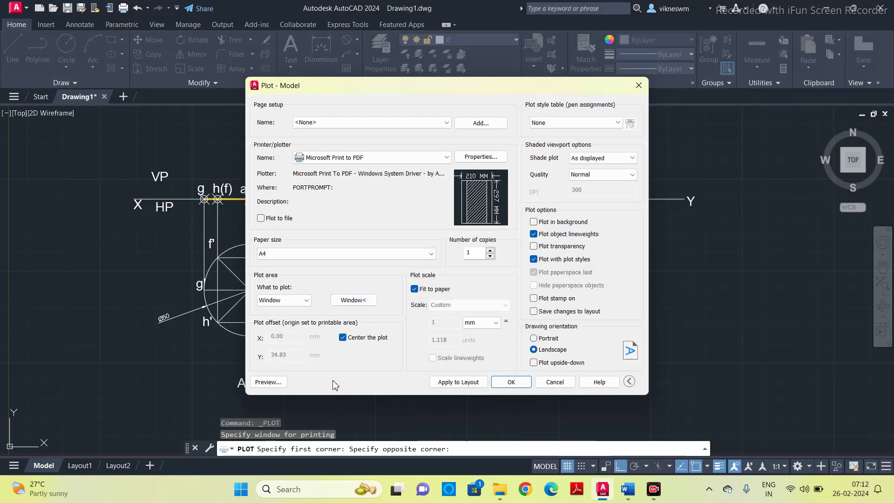
click(269, 383)
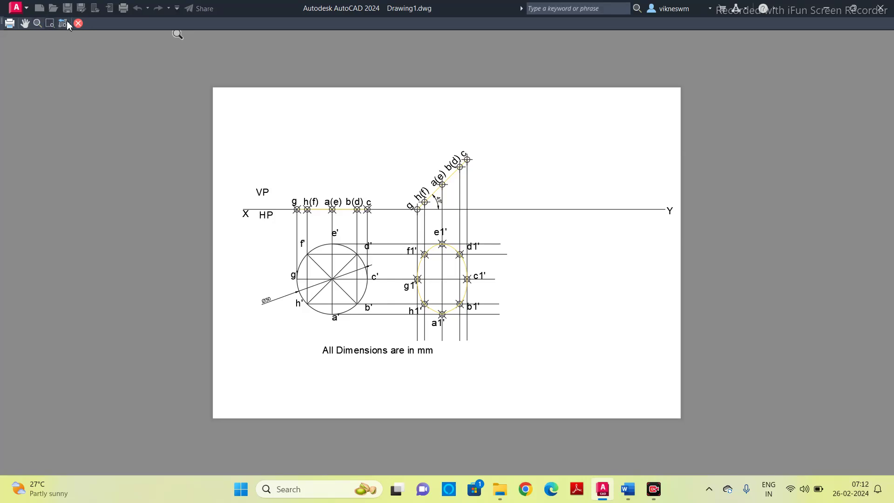
click(78, 23)
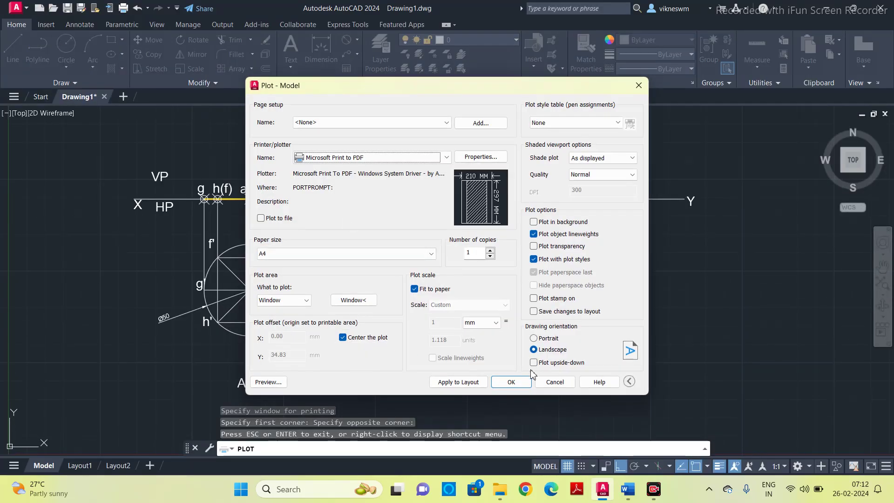
click(519, 379)
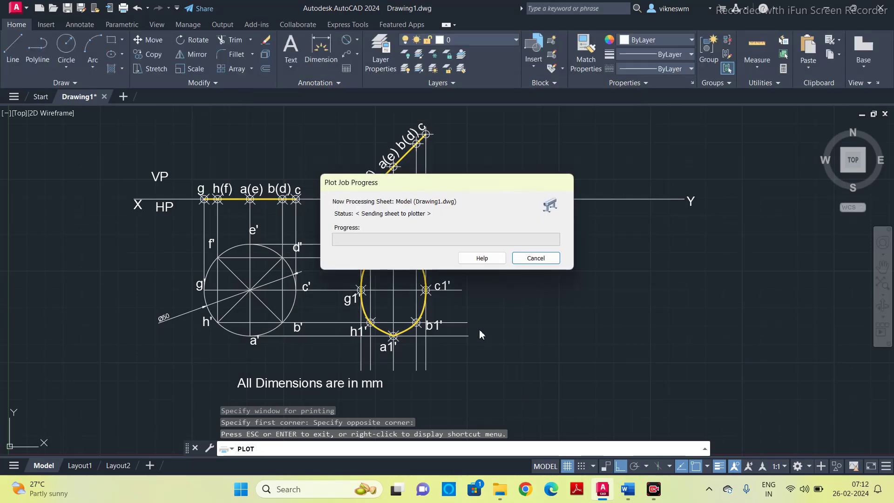
Browse to the D:\SRM\Subjects\EG-II\exercises folder as the PDF destination
scroll(421, 235, down, 2)
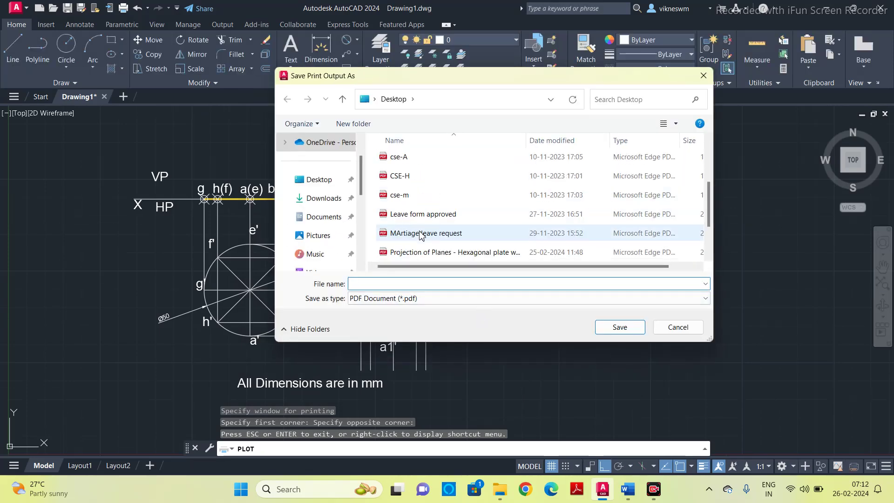
scroll(421, 235, down, 1)
scroll(327, 239, down, 3)
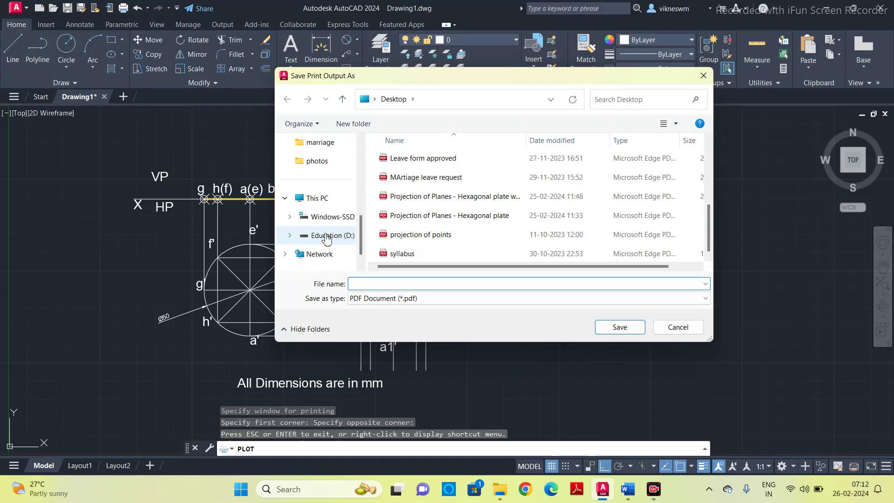
scroll(327, 238, down, 1)
scroll(327, 237, up, 2)
scroll(327, 235, down, 2)
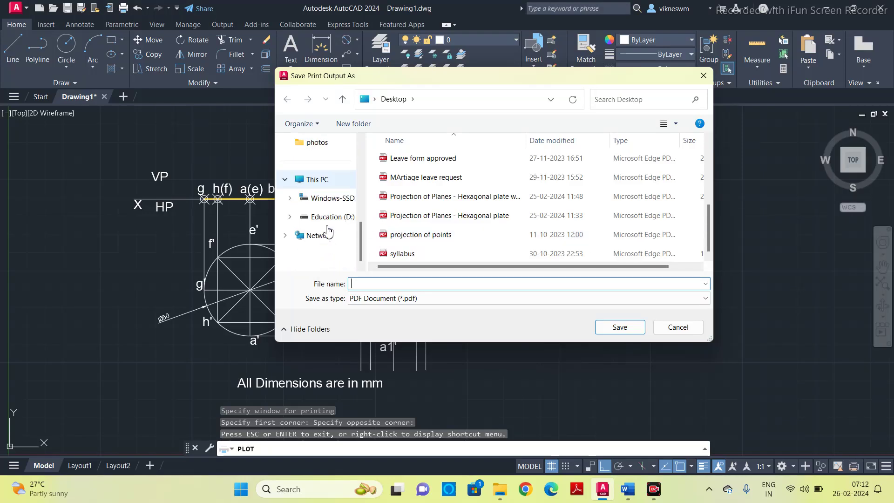
click(328, 217)
scroll(426, 218, down, 5)
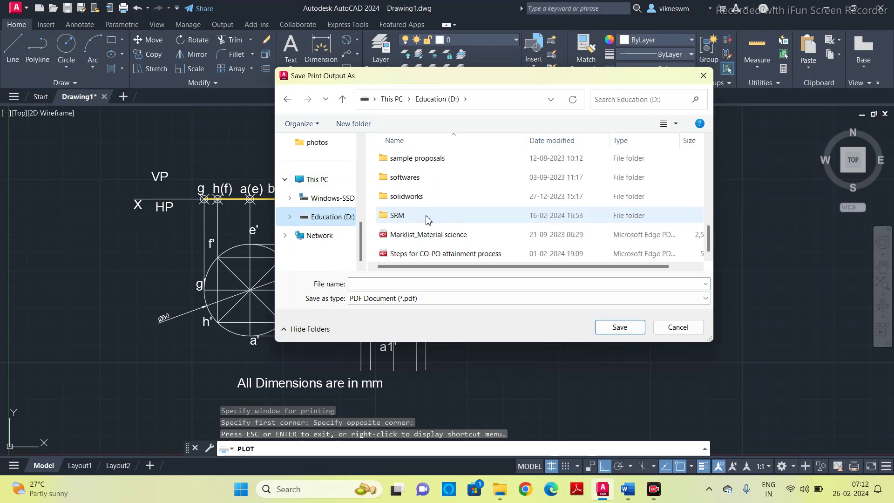
double_click(427, 218)
scroll(424, 212, down, 6)
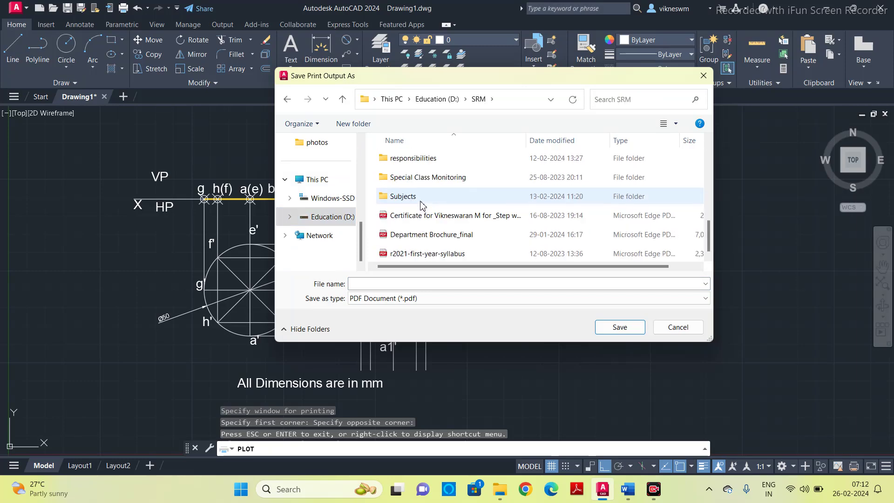
double_click(421, 200)
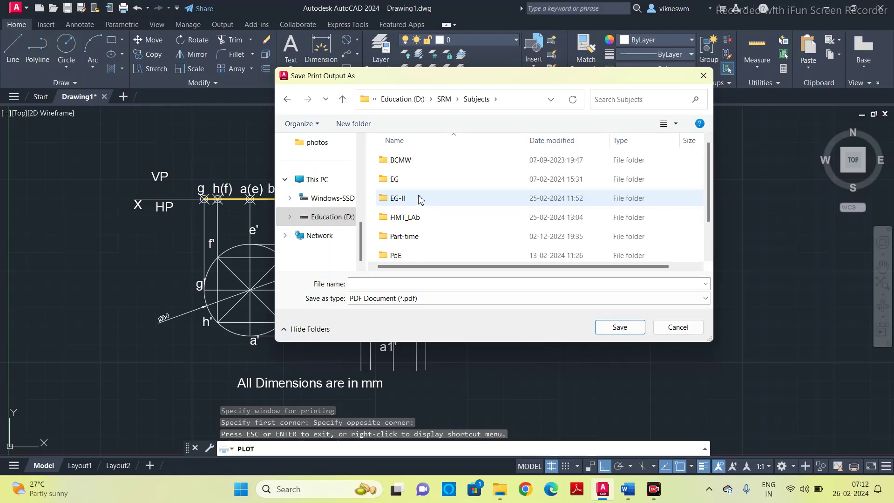
double_click(420, 199)
double_click(421, 200)
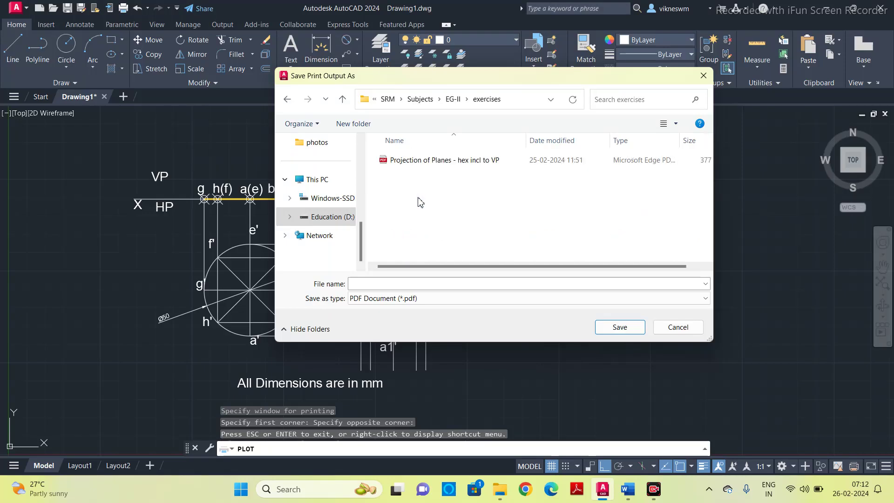
Rename the PDF to 'Projection of Planes - Circular plate incl to HP' and save it
click(462, 165)
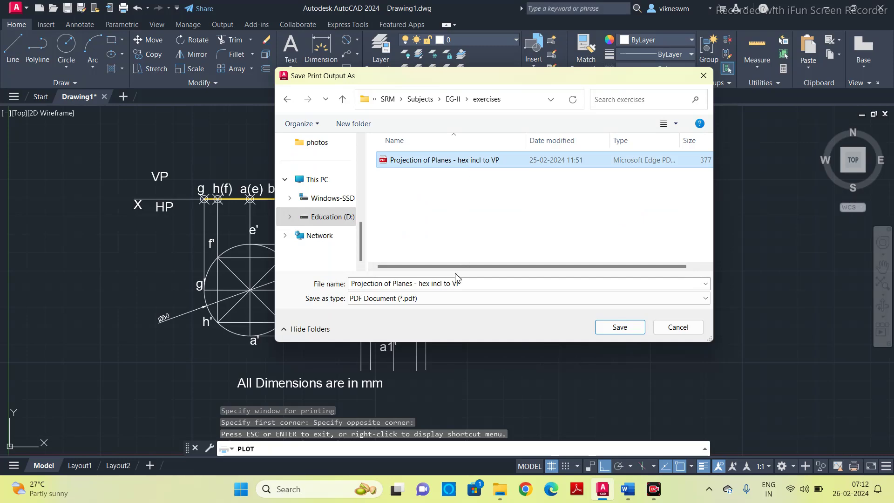
click(431, 284)
click(430, 284)
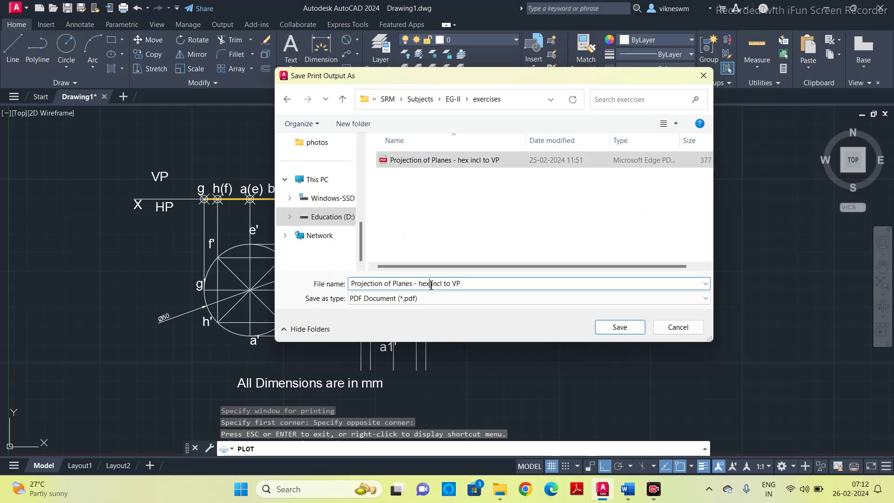
key(BackSpace)
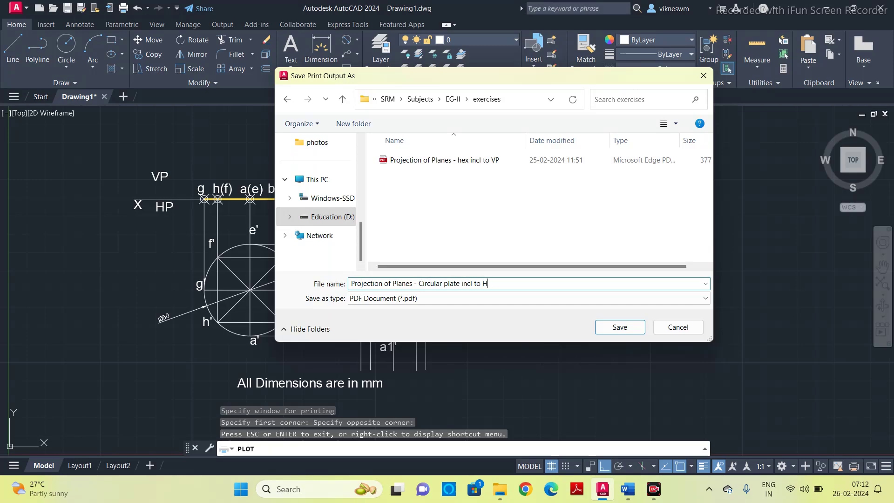
click(619, 327)
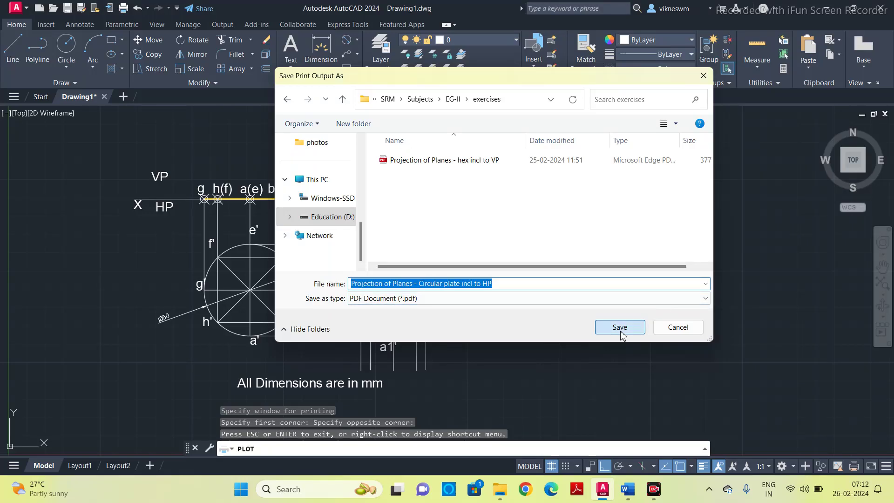